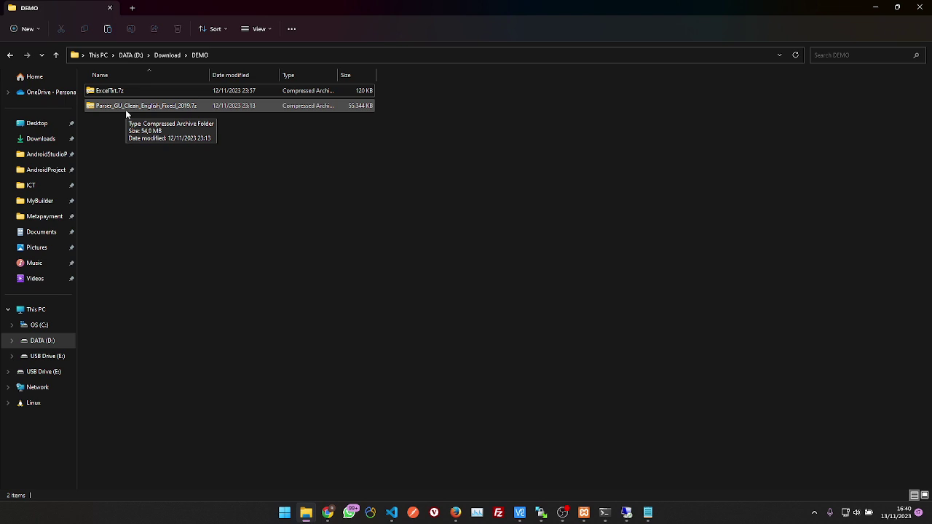
Open a terminal in the DEMO folder and check the installed PHP version with php -v
right_click(383, 243)
click(440, 375)
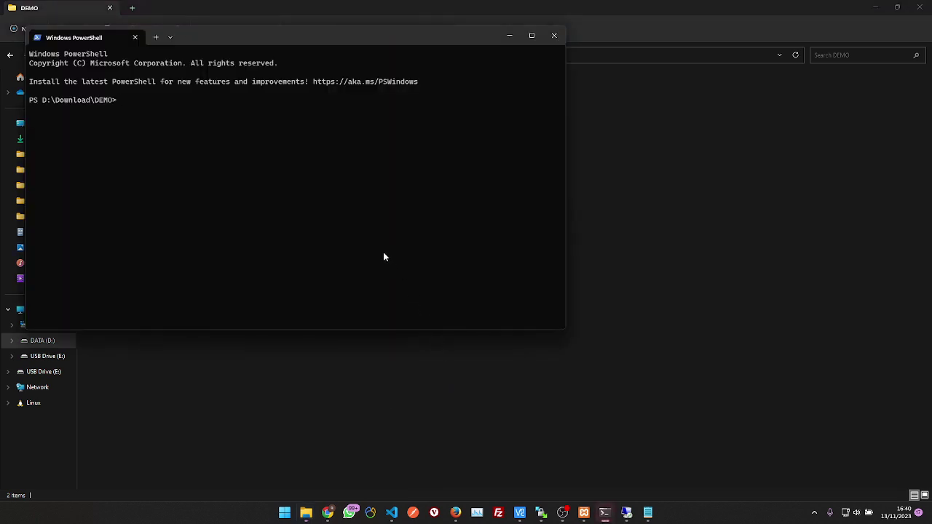
text(php -v)
key(Return)
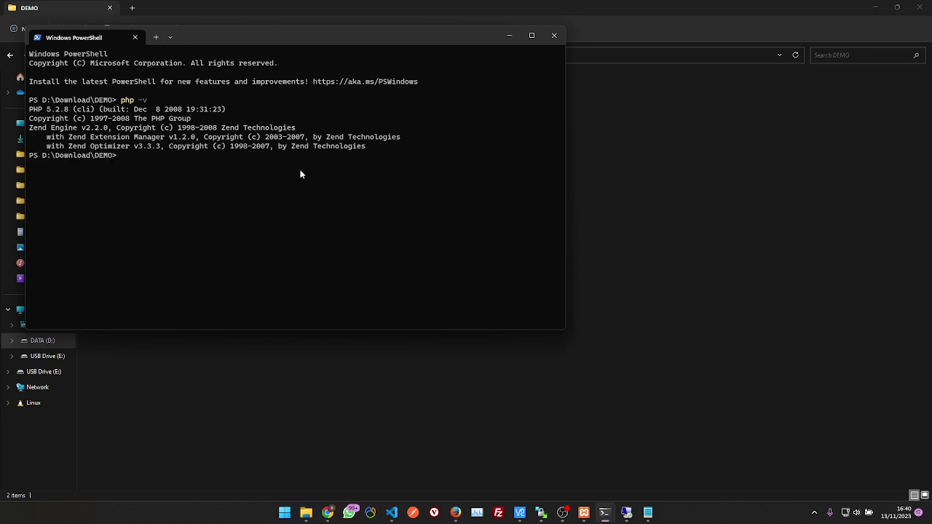
Show the XAMPP Control Panel, then open the system Path environment variable and inspect its XAMPP php entry
click(583, 513)
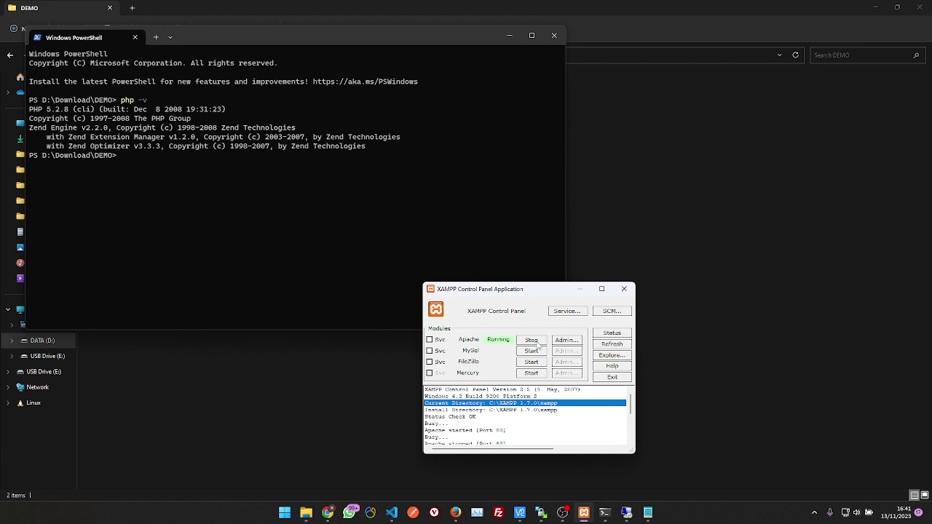
key(super)
text(en)
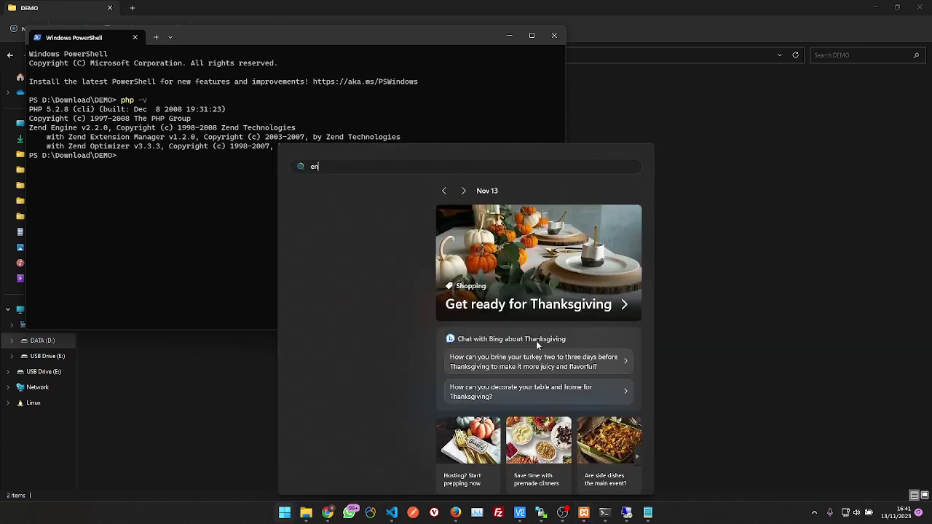
text(v)
key(Return)
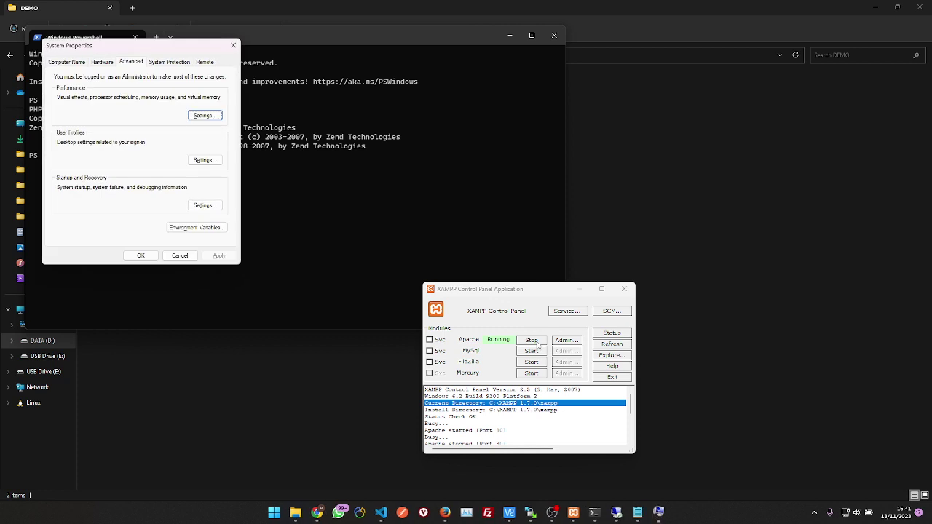
click(222, 228)
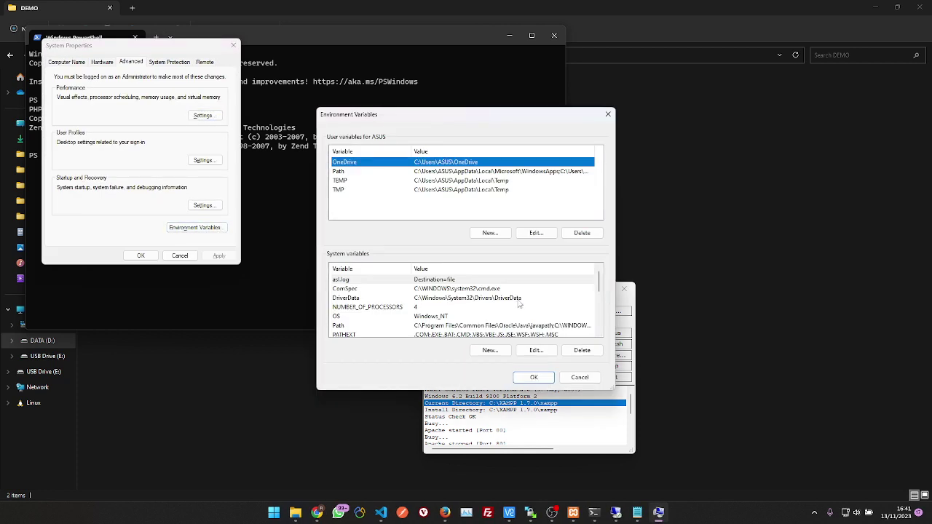
click(479, 299)
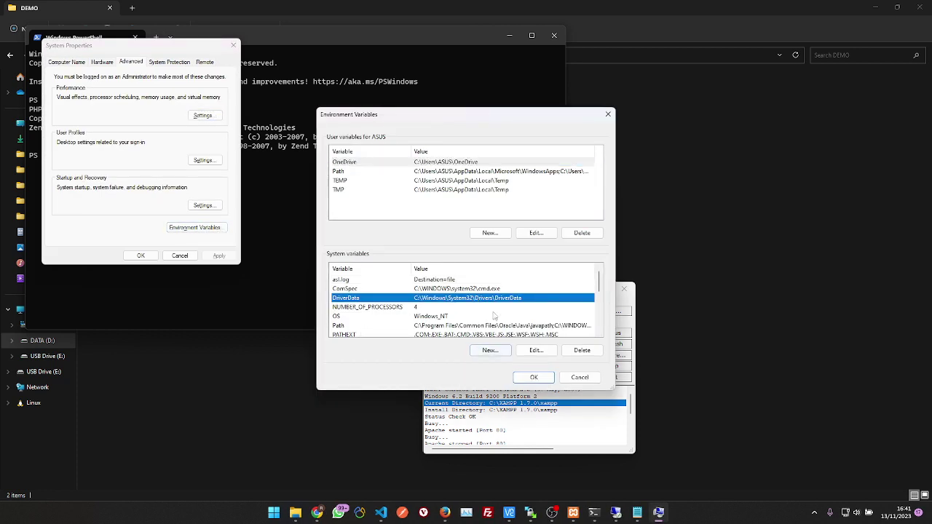
double_click(451, 325)
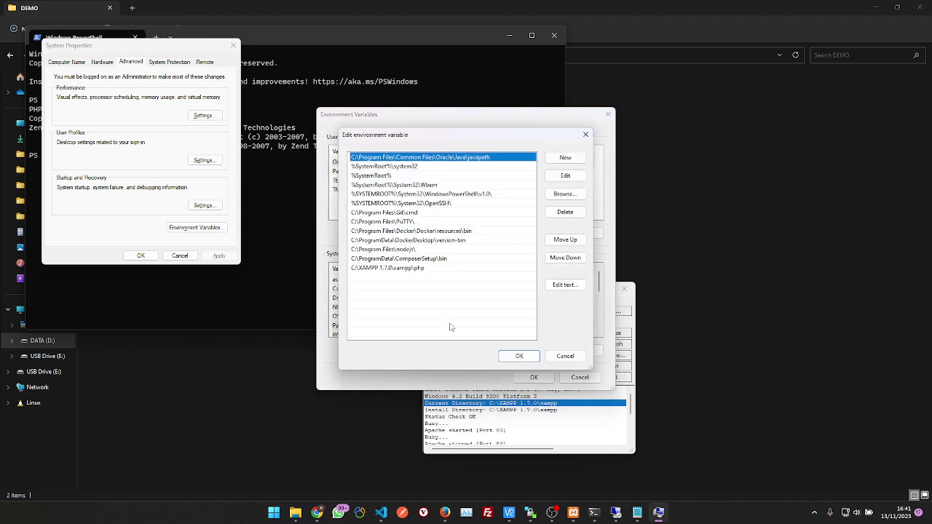
click(435, 269)
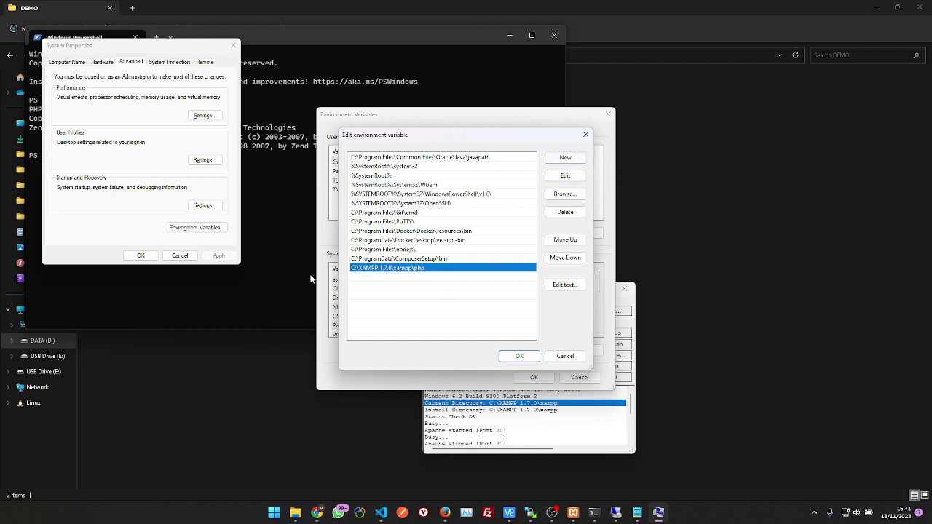
double_click(374, 271)
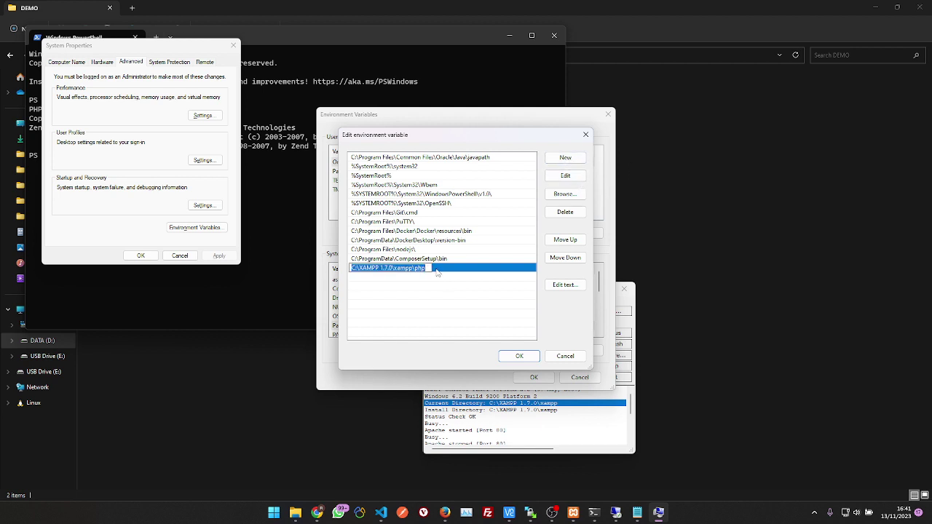
Browse from the XAMPP Control Panel to its php folder and copy that folder's path
click(529, 432)
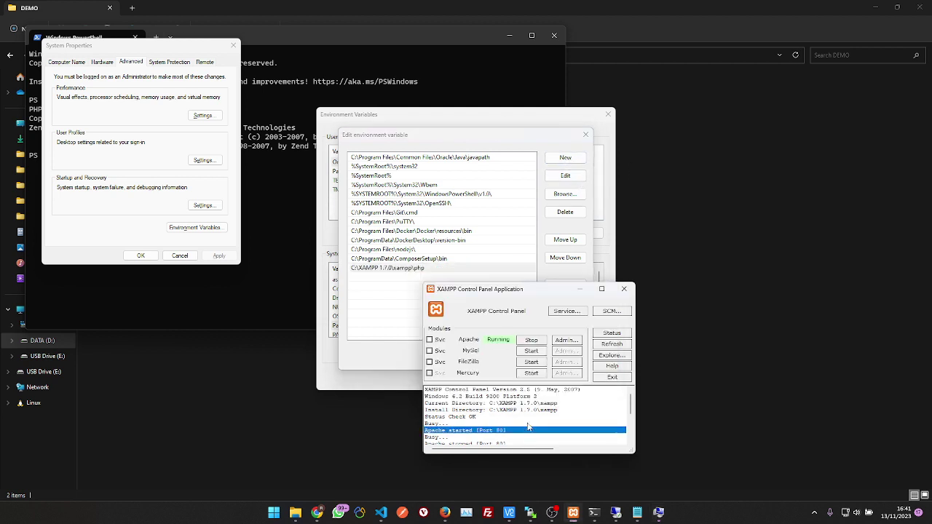
click(610, 355)
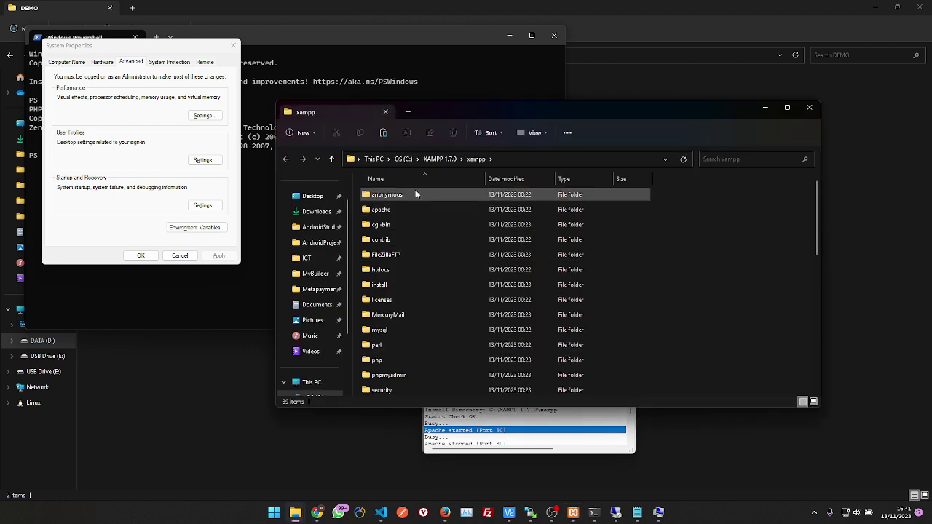
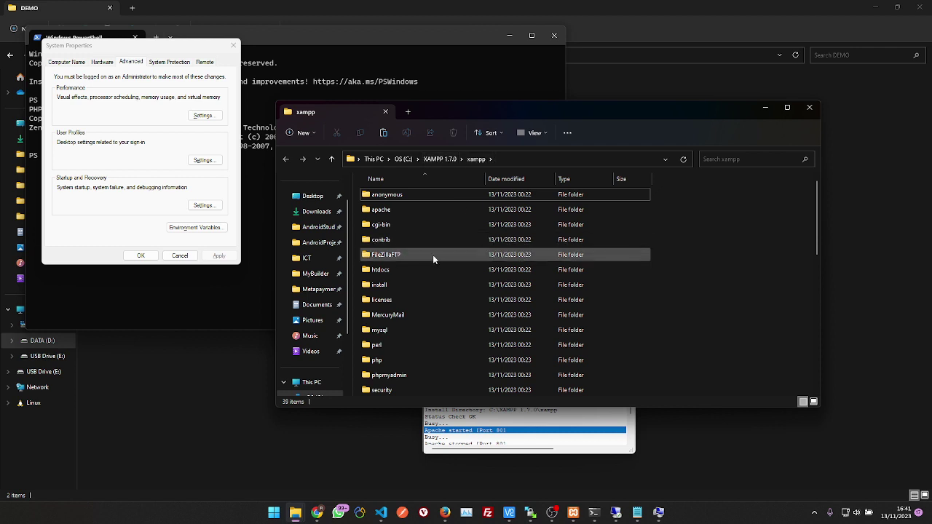
scroll(415, 292, down, 2)
click(389, 312)
click(389, 286)
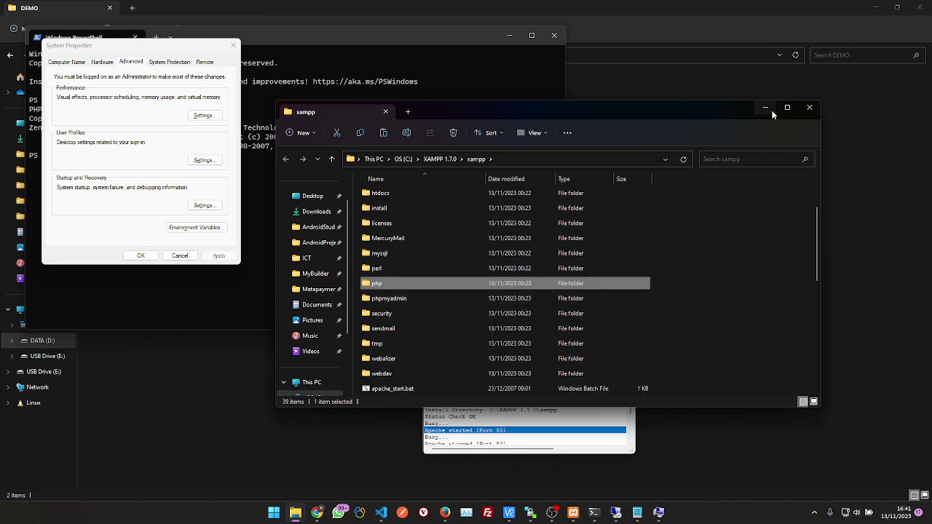
double_click(439, 284)
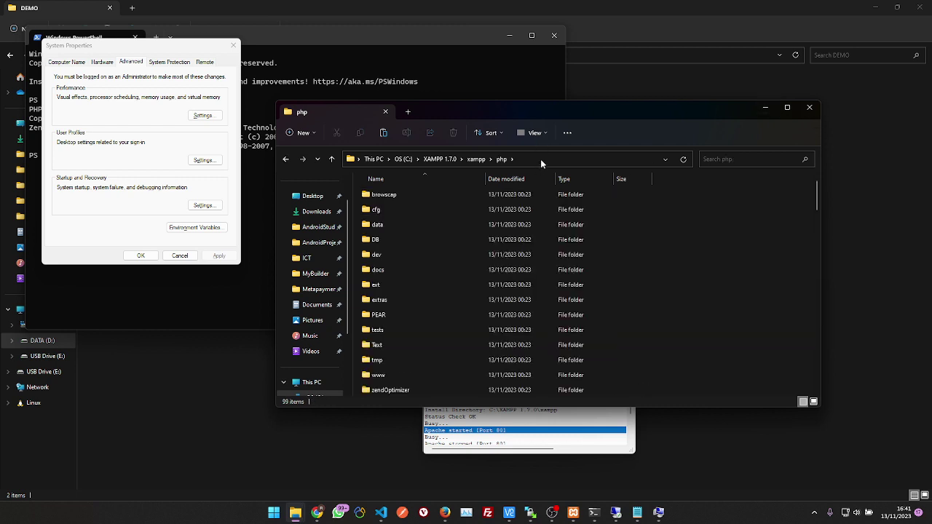
click(540, 159)
key(ctrl+c)
click(765, 108)
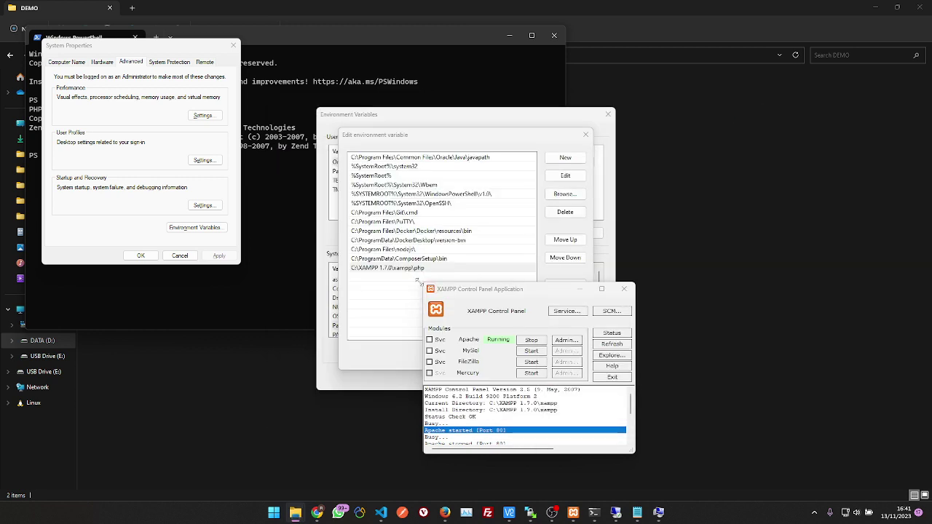
Enter the copied path C:\XAMPP 1.7.0\xampp\php as a new Path entry, then discard the edit
click(400, 279)
double_click(400, 278)
key(ctrl+v)
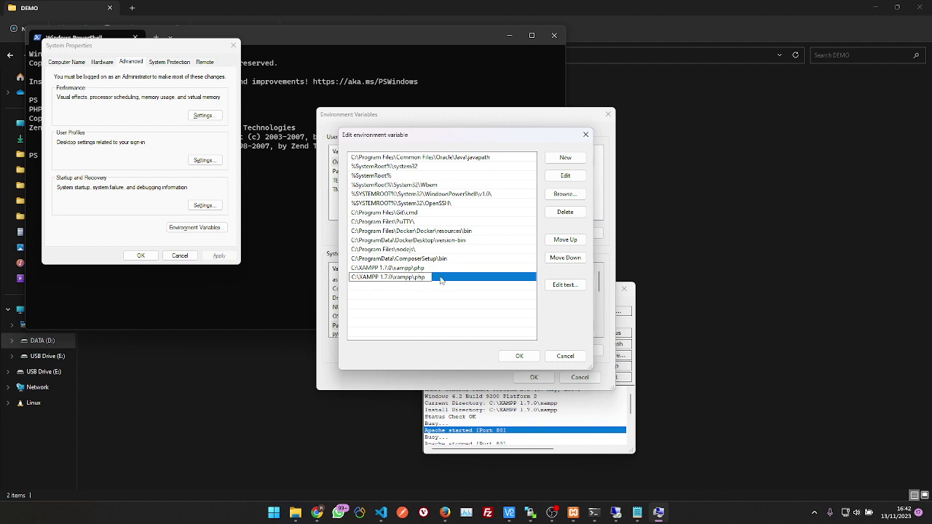
key(Return)
click(555, 356)
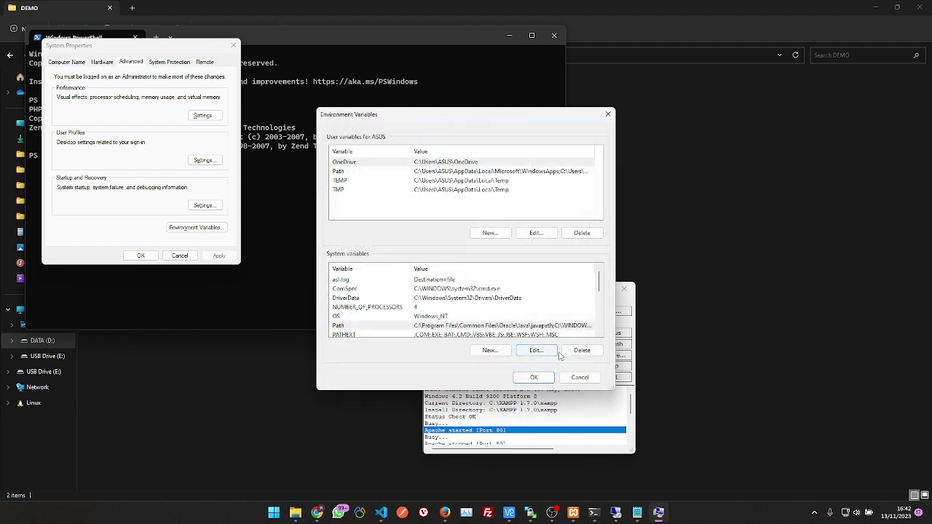
Run php -v again in the terminal, then cancel the Environment Variables dialog and return to the DEMO folder
click(284, 235)
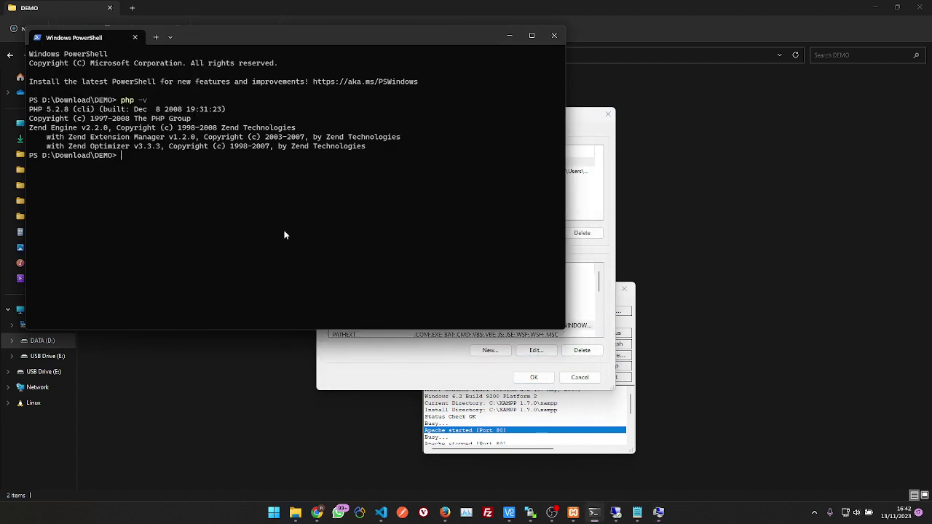
text(php -v)
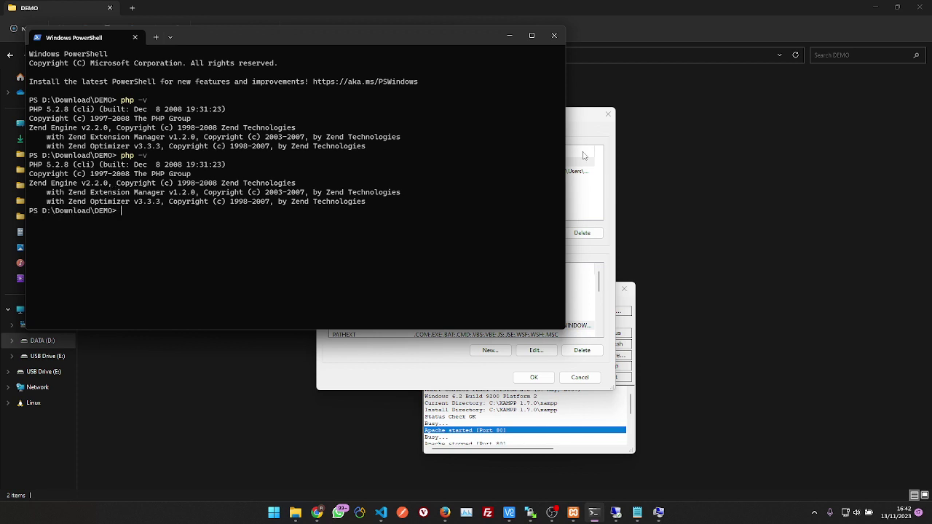
click(597, 130)
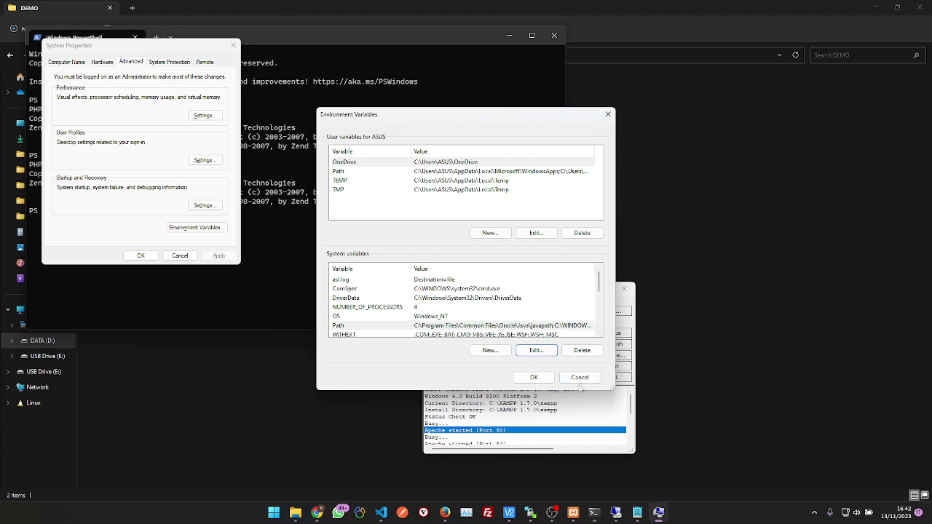
click(581, 378)
click(633, 211)
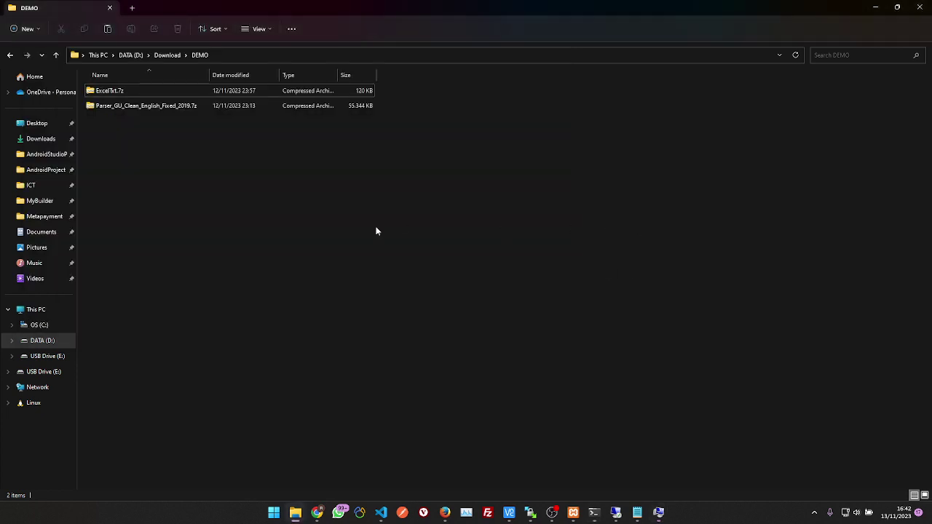
click(114, 92)
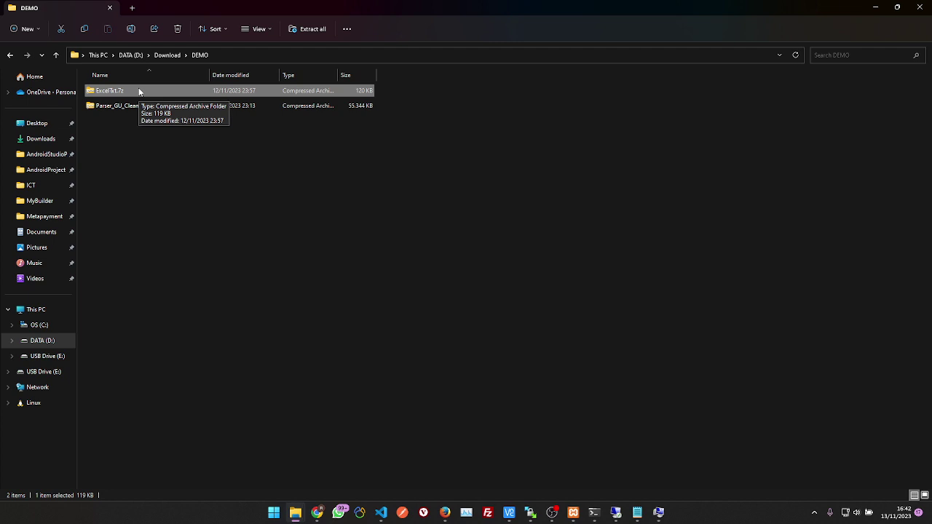
click(142, 105)
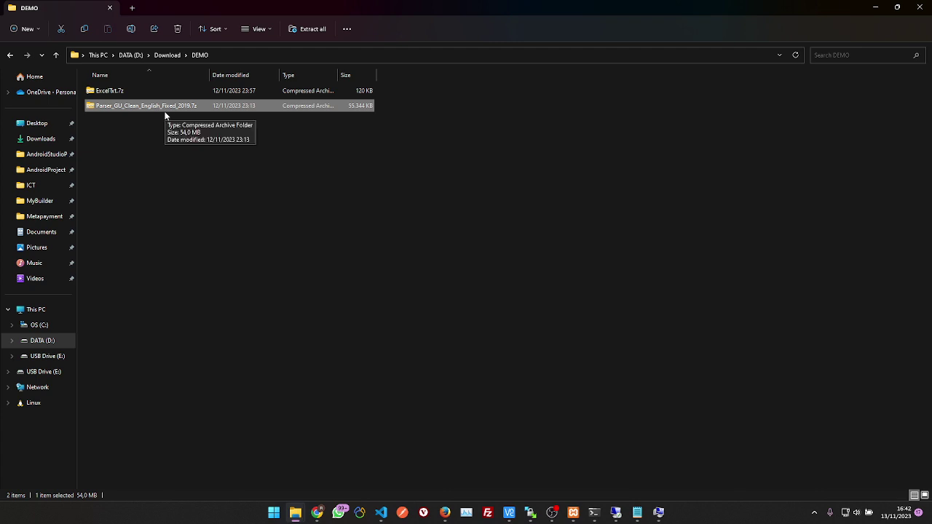
click(137, 91)
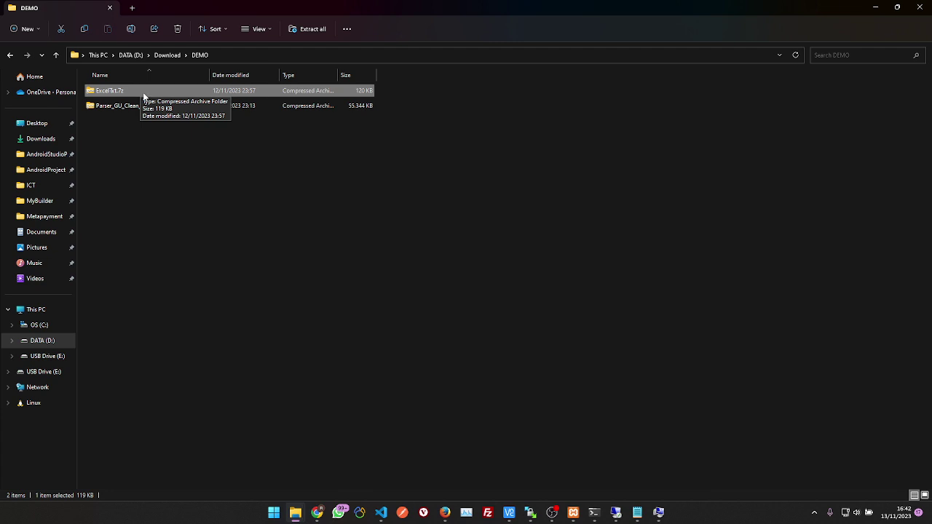
click(136, 110)
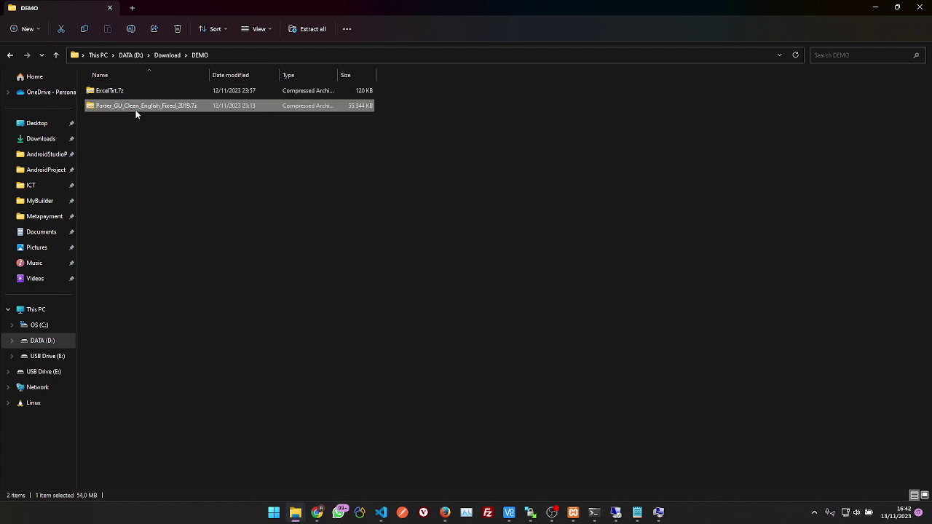
Extract the ExcelTxt.7z archive directly into the DEMO folder
click(123, 91)
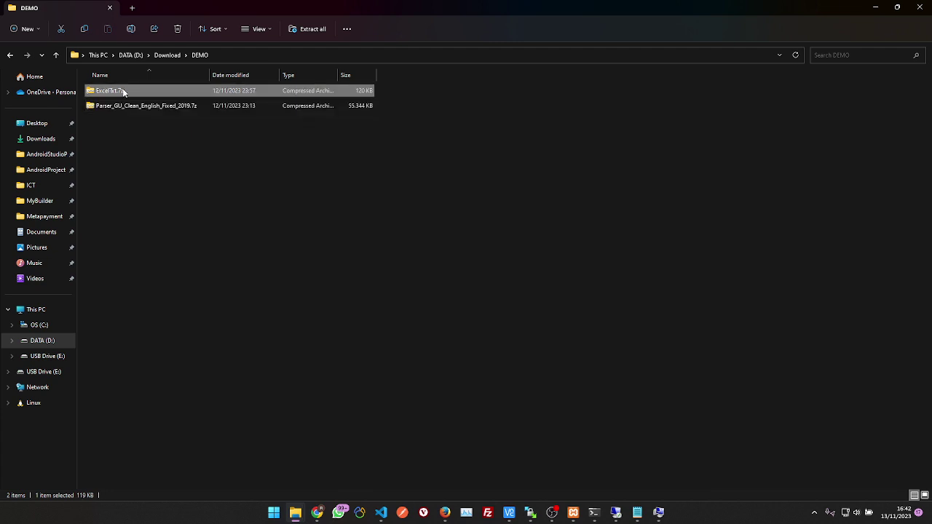
right_click(124, 91)
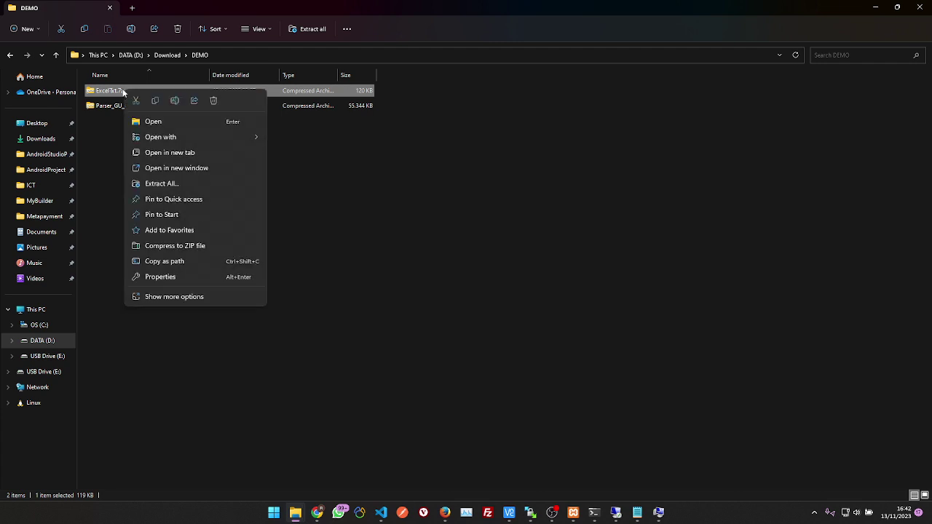
click(176, 293)
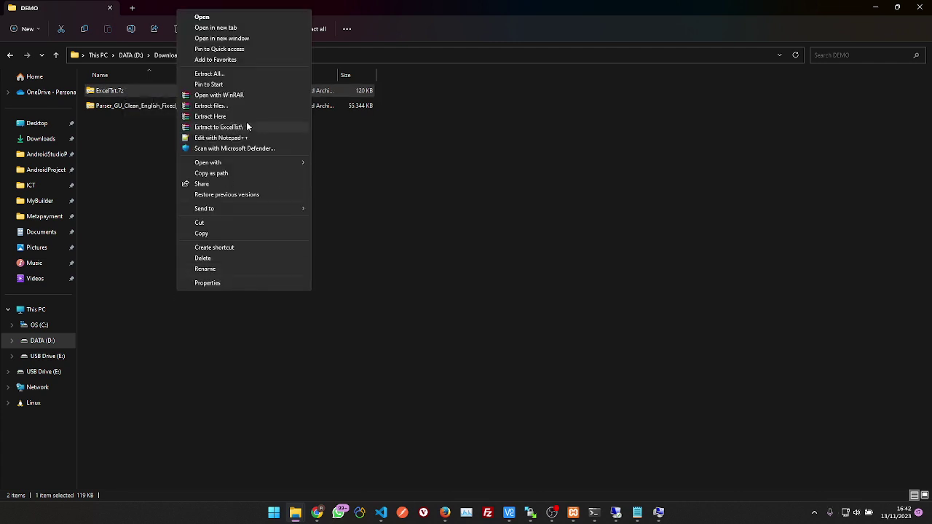
click(247, 116)
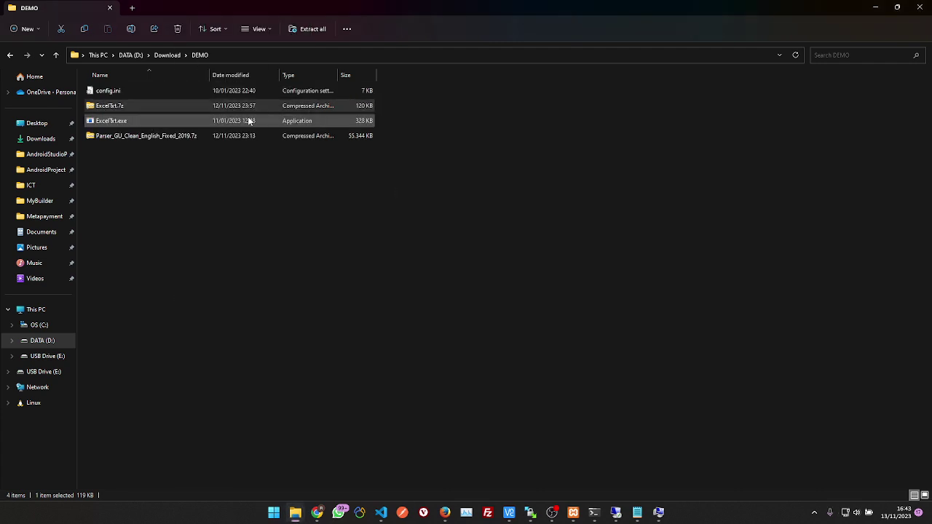
double_click(126, 92)
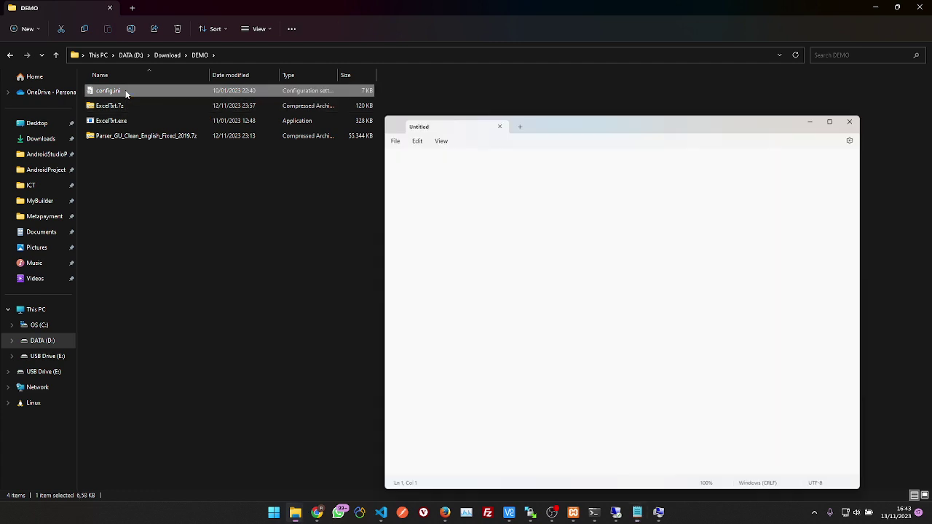
click(647, 96)
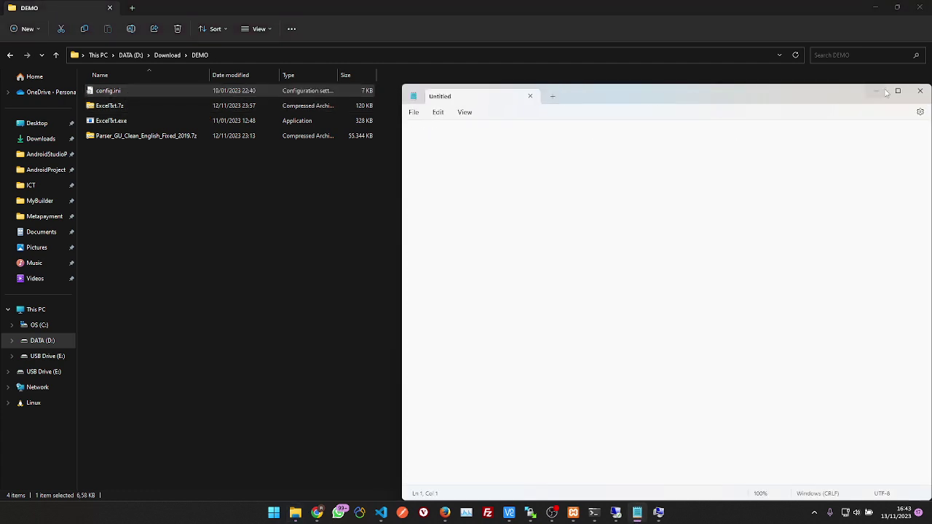
click(876, 90)
Open config.ini in Visual Studio Code to view its parser folder settings, then return to the DEMO folder
right_click(105, 90)
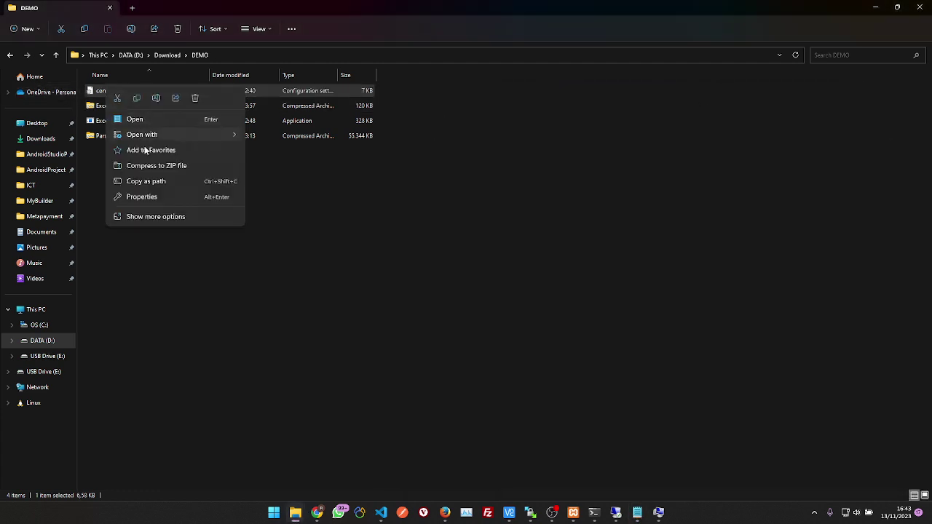
mouse_move(168, 136)
click(282, 151)
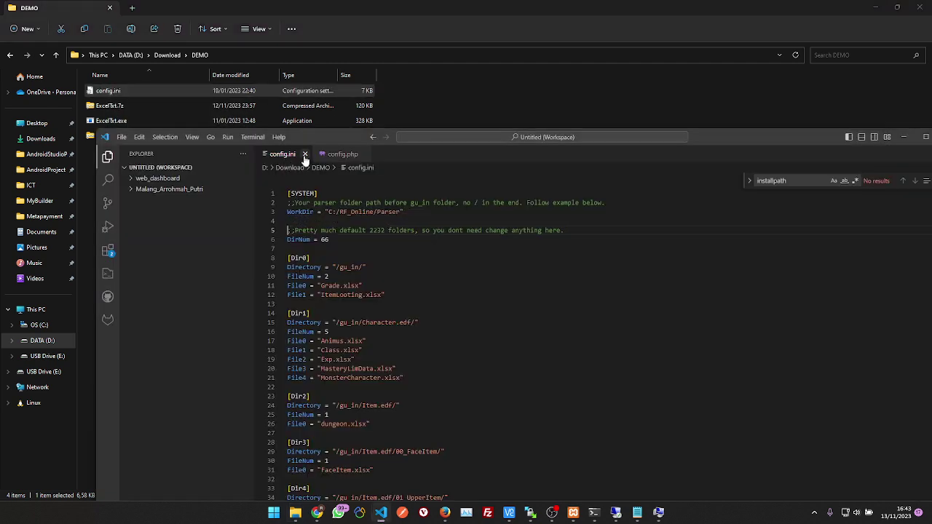
click(424, 111)
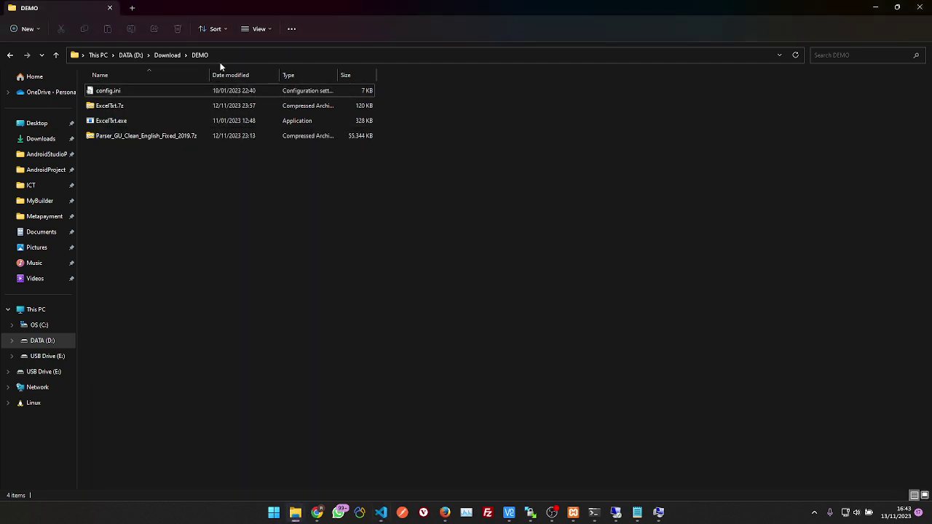
Copy the DEMO folder's path and set WorkDir in config.ini to "D:\Download\DEMO", then save the file
click(247, 58)
key(ctrl+c)
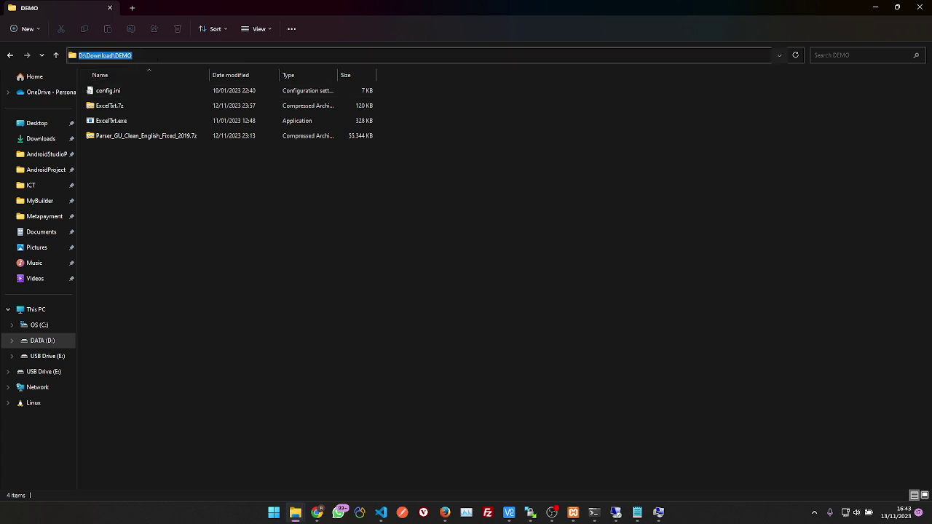
key(alt+Tab)
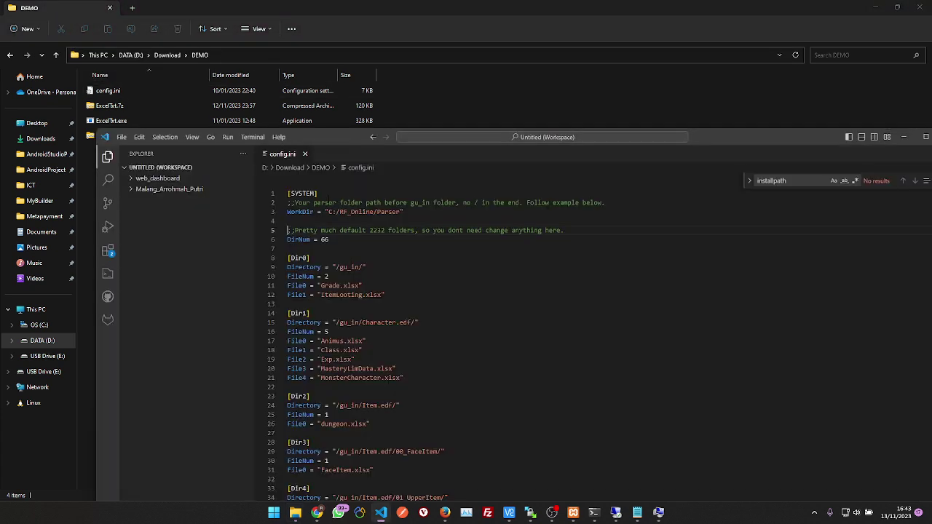
double_click(388, 212)
click(288, 220)
drag(402, 212, 328, 212)
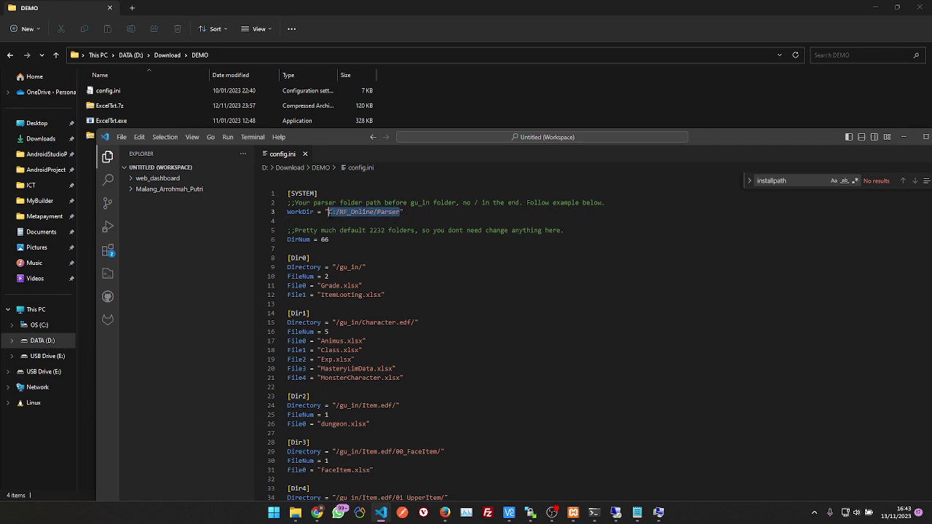
key(ctrl+v)
key(ctrl+s)
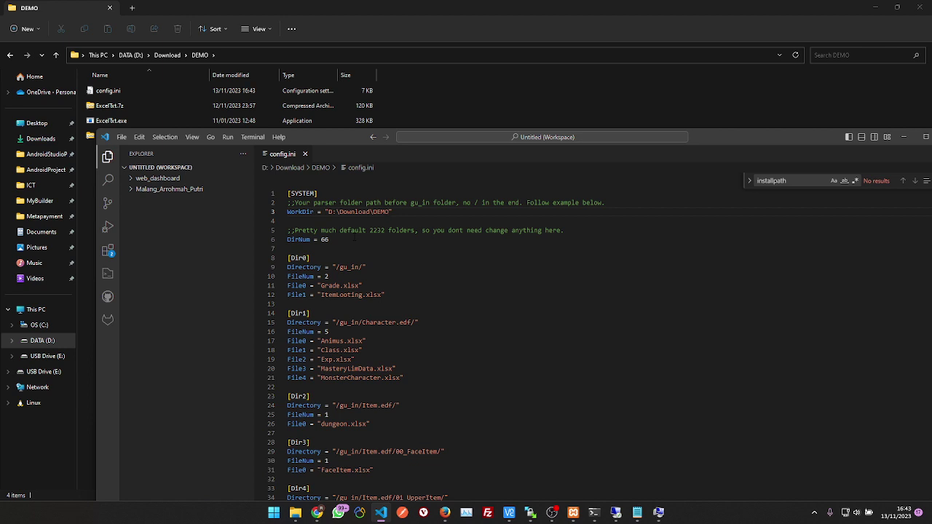
Review the directory and file entries below WorkDir in config.ini, then return to the DEMO folder
scroll(425, 237, down, 3)
scroll(458, 262, up, 3)
drag(427, 299, 446, 452)
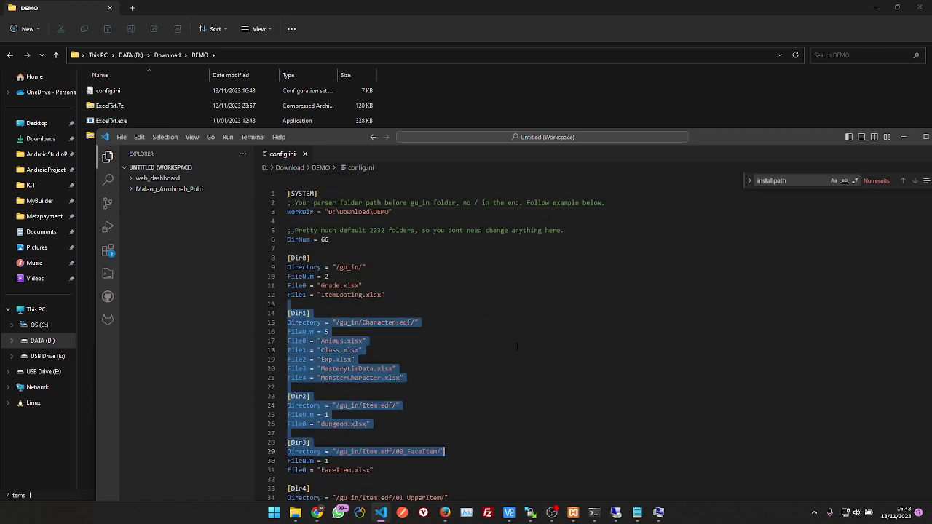
click(430, 295)
click(443, 266)
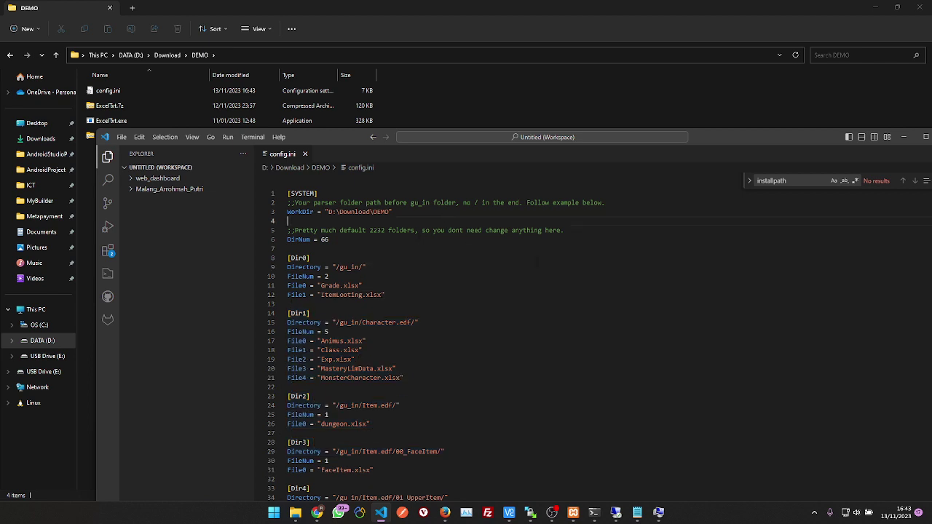
drag(799, 136, 746, 129)
click(529, 98)
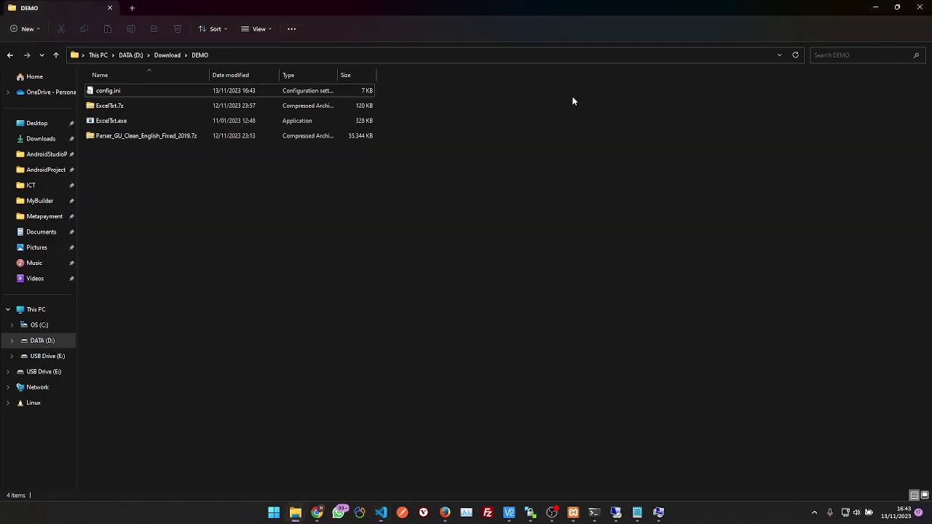
Extract the Parser_GU_Clean_English_Fixed_2019.7z archive directly into the DEMO folder
click(110, 137)
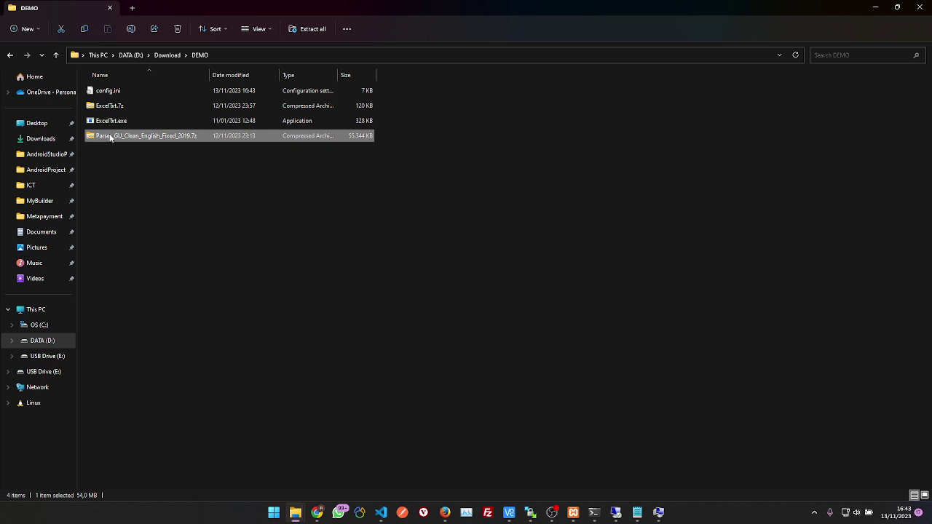
right_click(110, 137)
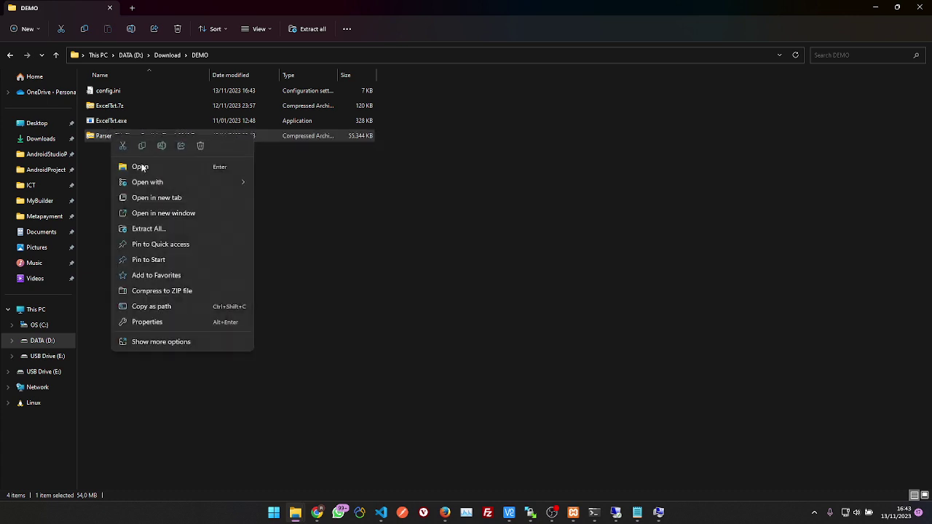
click(172, 342)
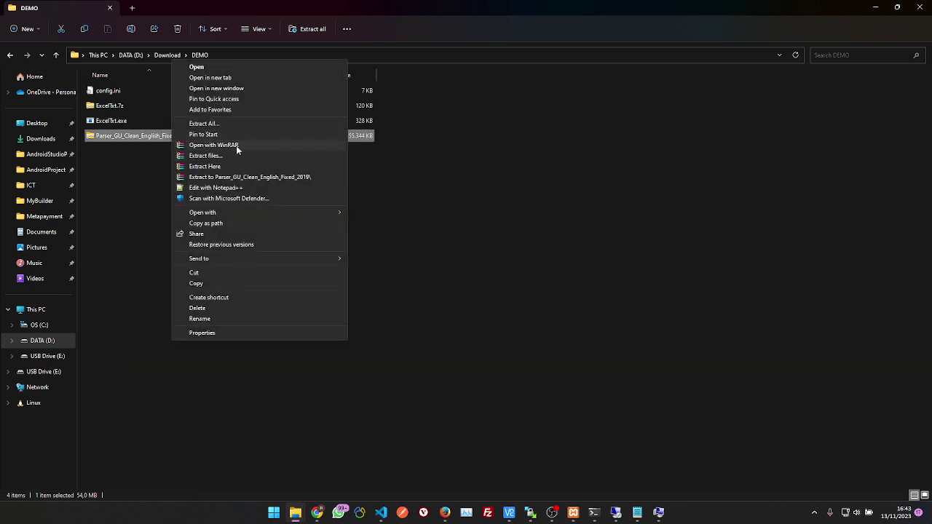
click(239, 168)
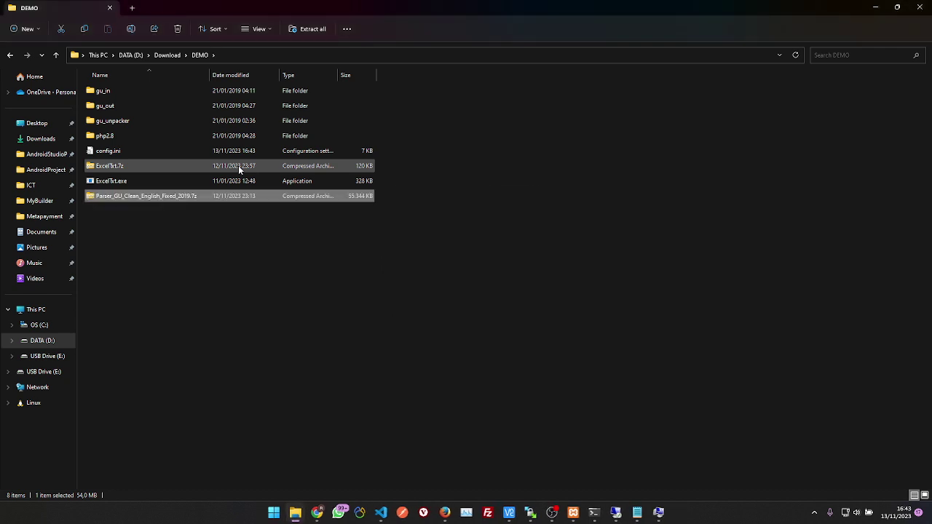
click(167, 167)
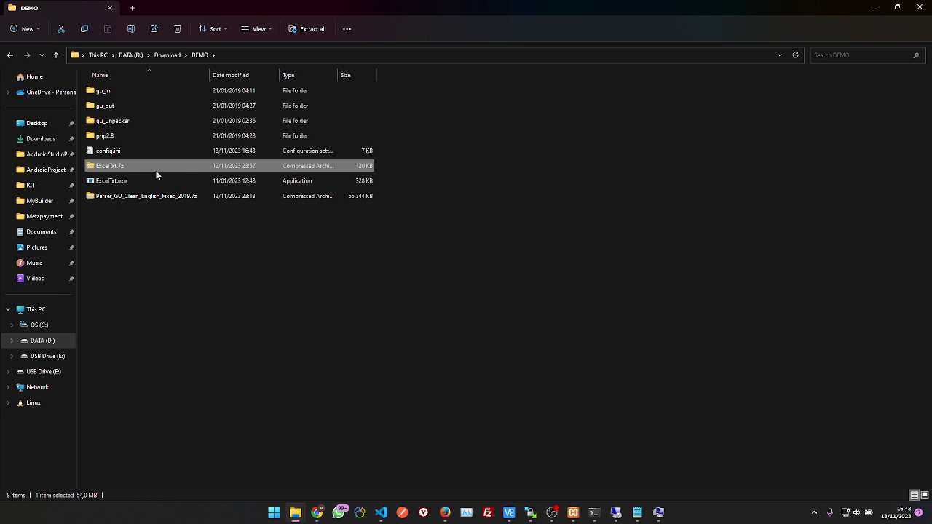
click(127, 197)
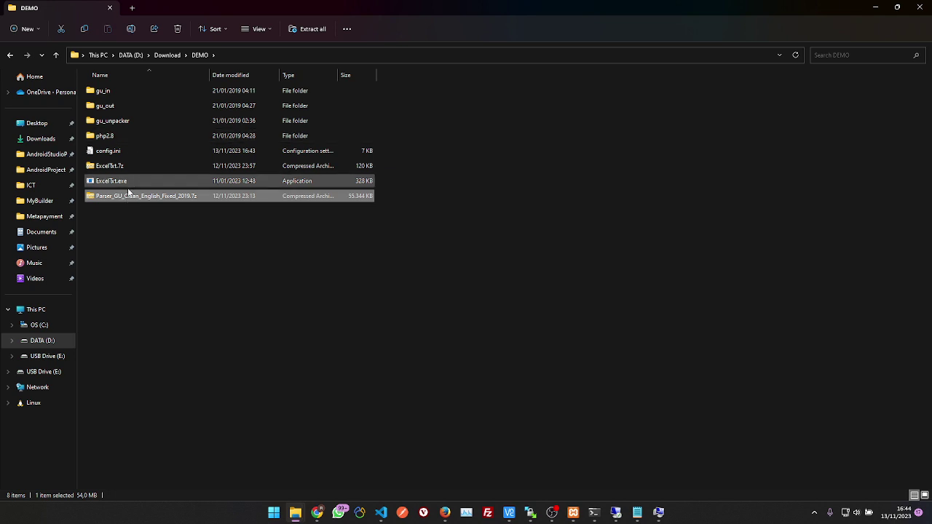
click(120, 89)
click(111, 108)
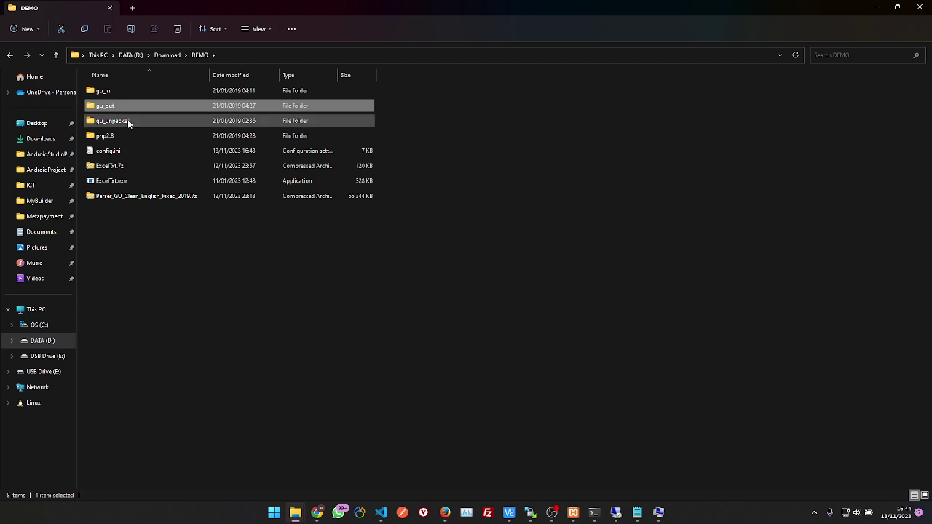
click(128, 123)
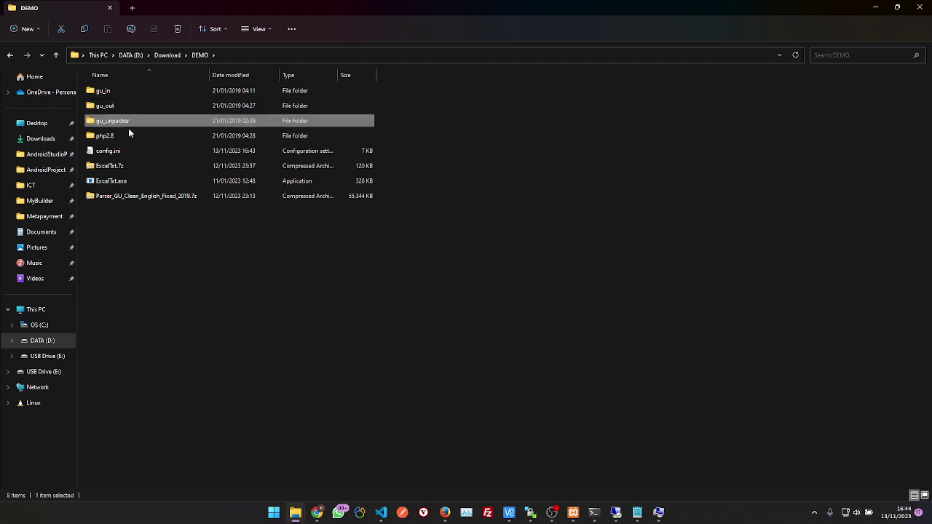
click(128, 138)
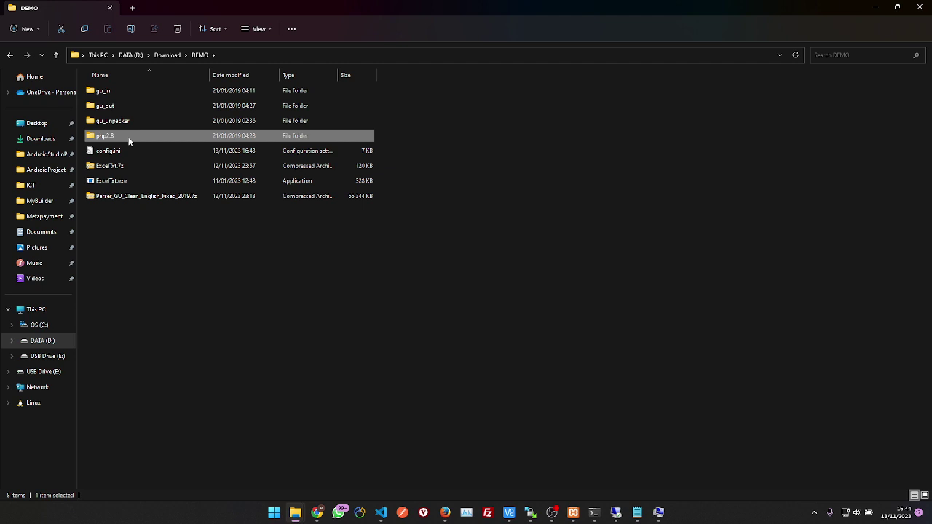
click(327, 291)
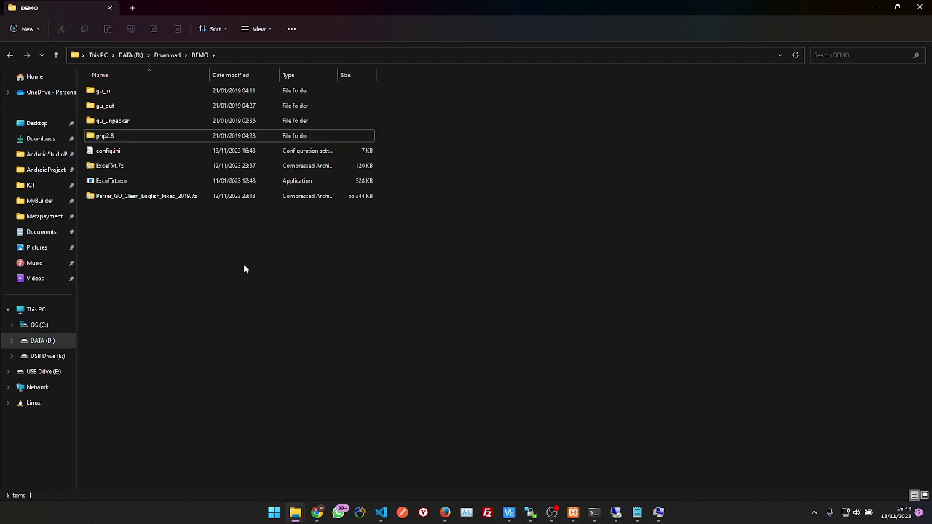
View the contents of the gu_in and gu_out folders, then return to the DEMO folder
click(111, 94)
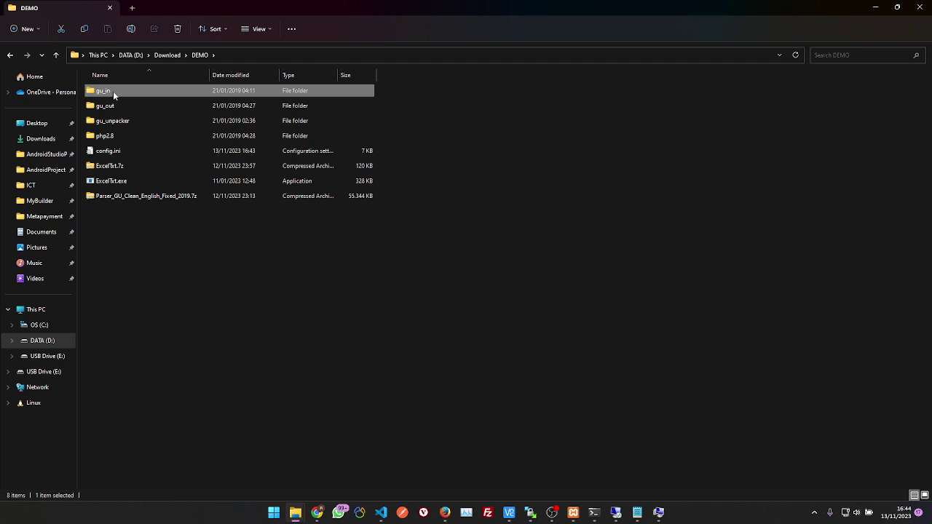
double_click(113, 91)
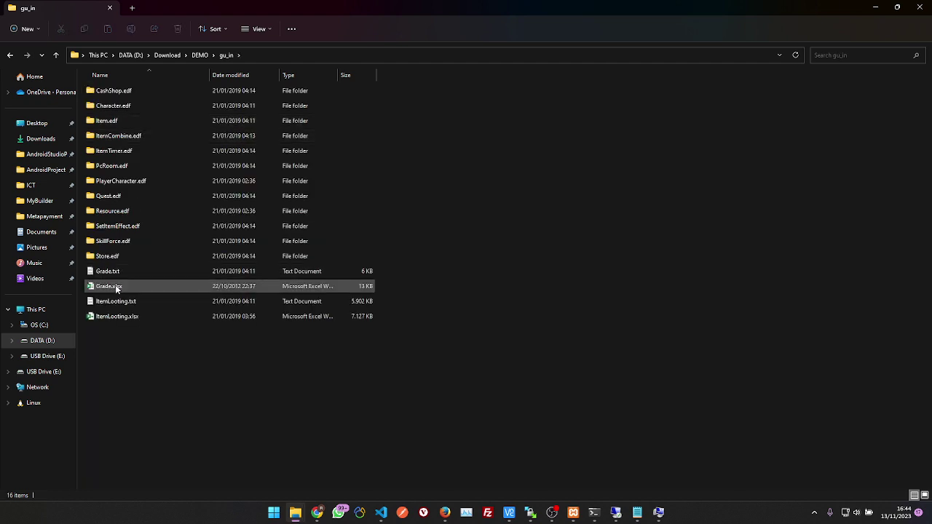
click(200, 54)
double_click(123, 110)
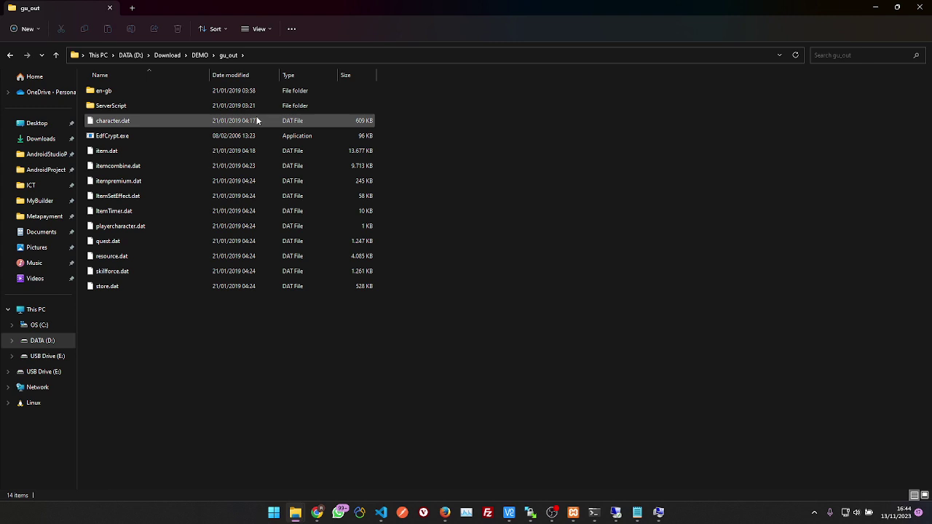
click(199, 55)
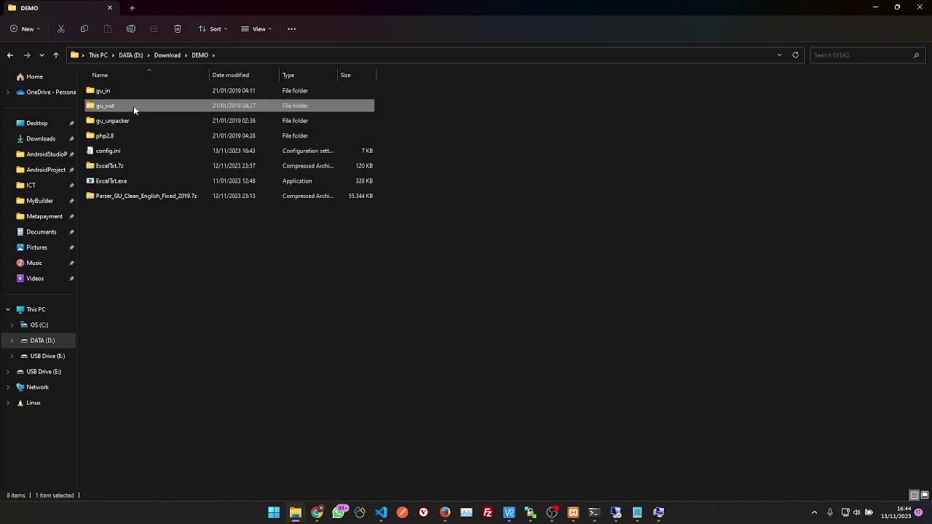
click(134, 120)
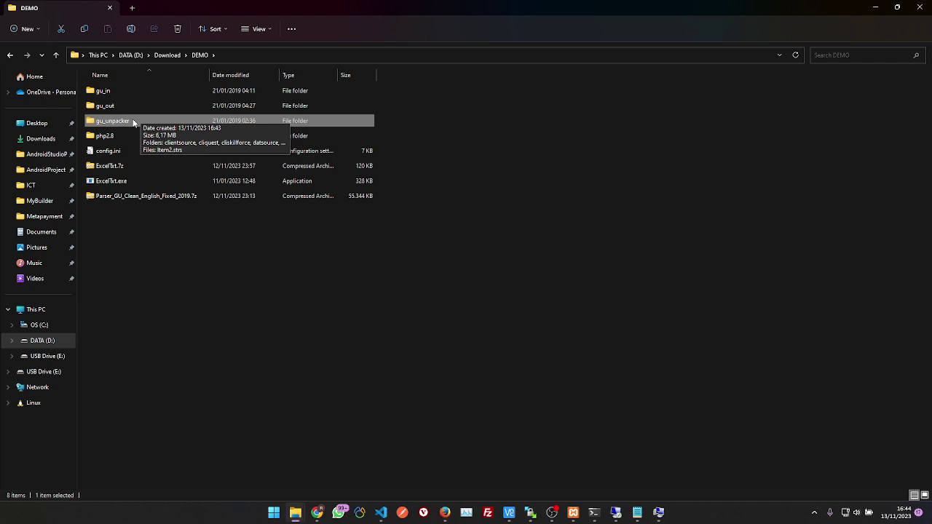
click(132, 91)
click(137, 102)
click(148, 121)
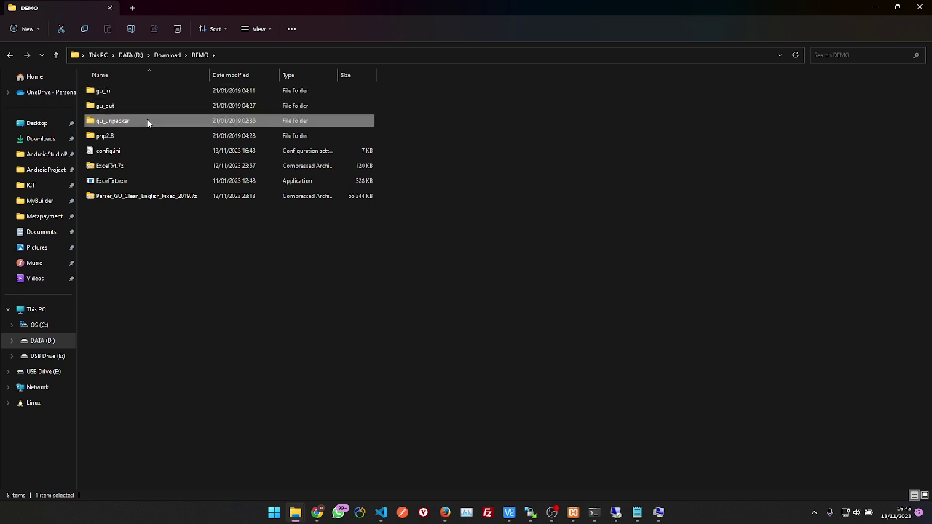
double_click(138, 136)
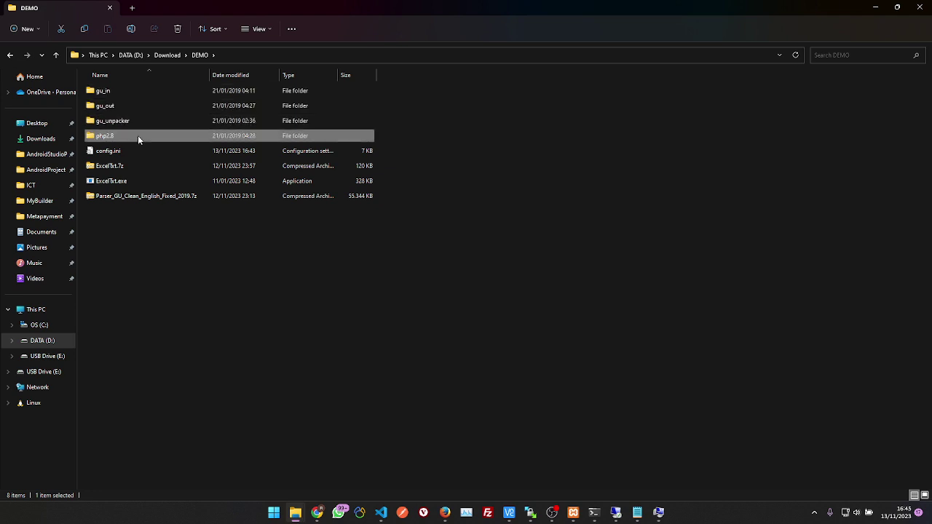
click(200, 59)
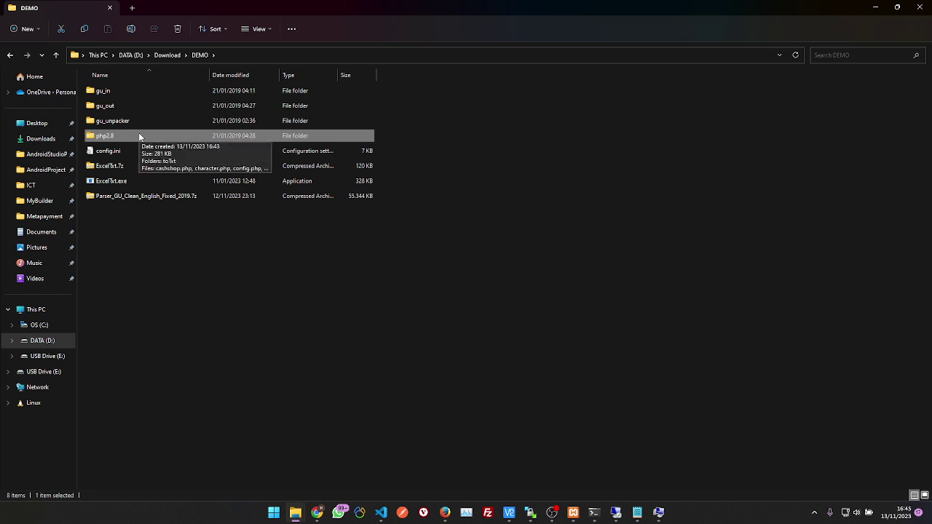
click(137, 93)
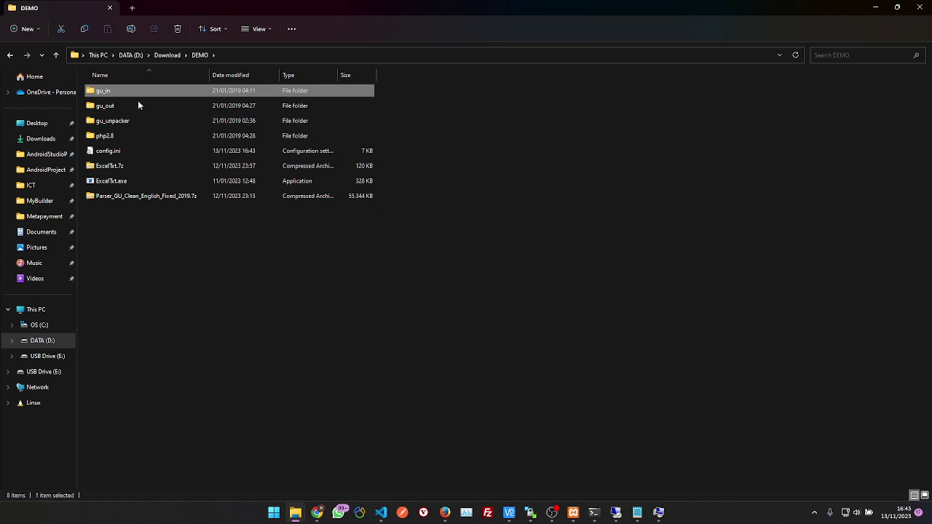
click(125, 137)
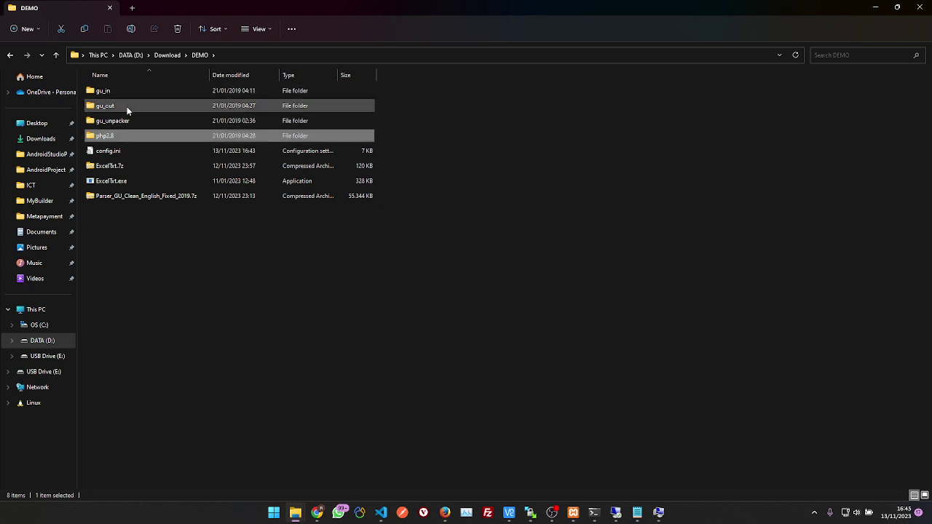
click(127, 110)
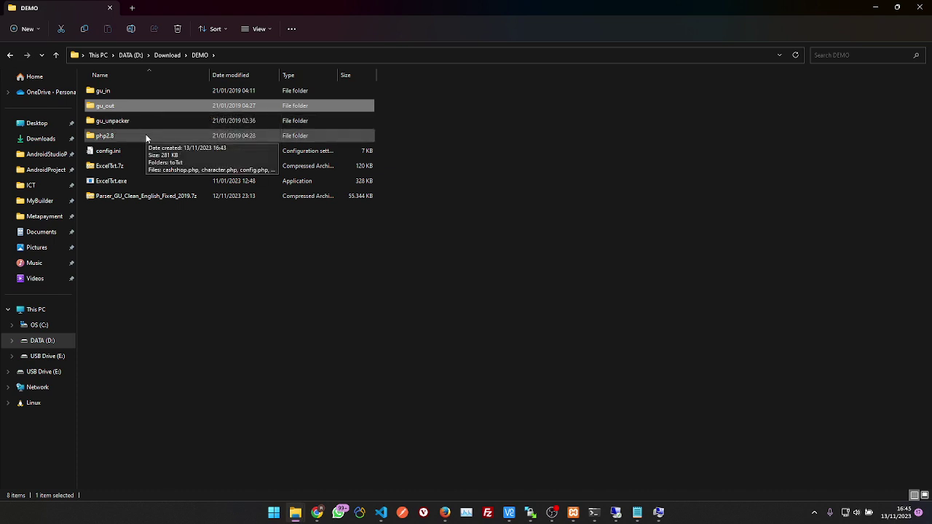
Open config.php from the php2.8 folder in Visual Studio Code and locate the $installpath line
double_click(145, 135)
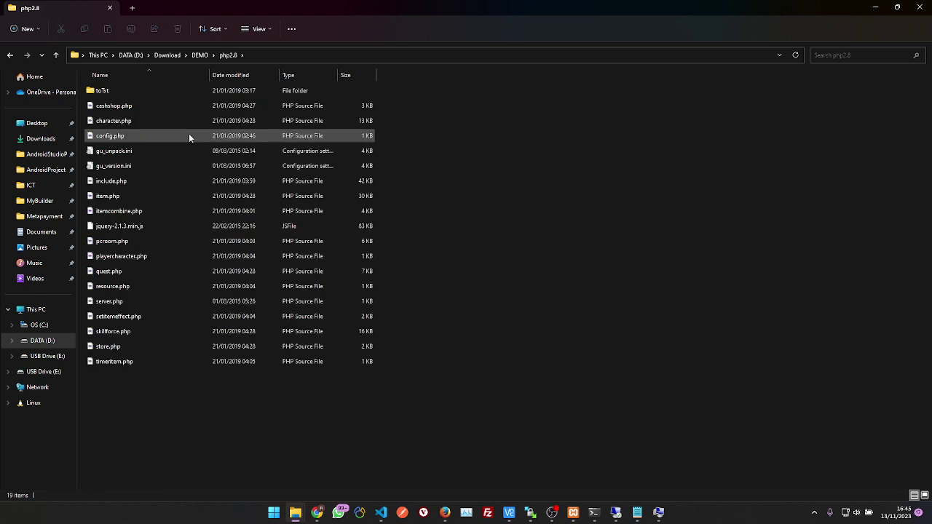
double_click(168, 135)
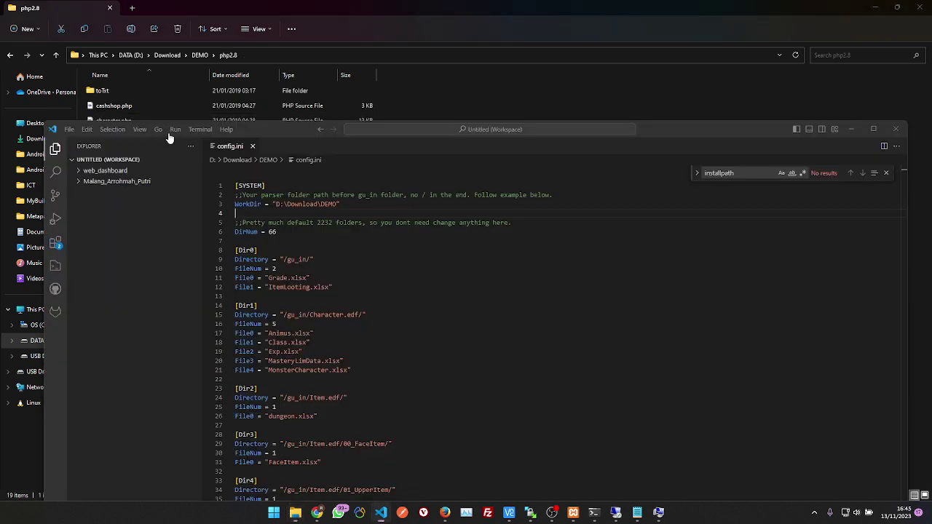
key(ctrl+f)
double_click(254, 197)
click(422, 197)
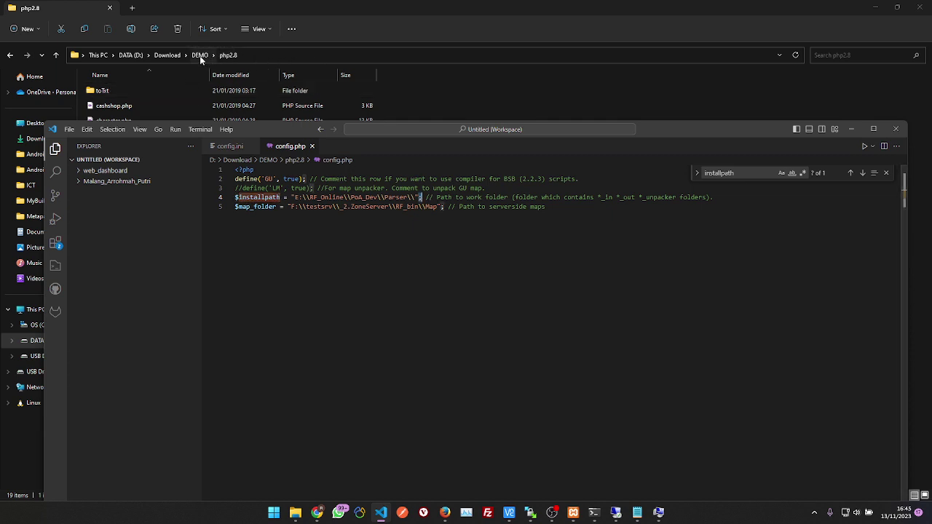
Set $installpath in config.php to "D:\\Download\\DEMO\\" with doubled backslashes and save the file
drag(417, 197, 294, 197)
text(D:\Download\DEMO)
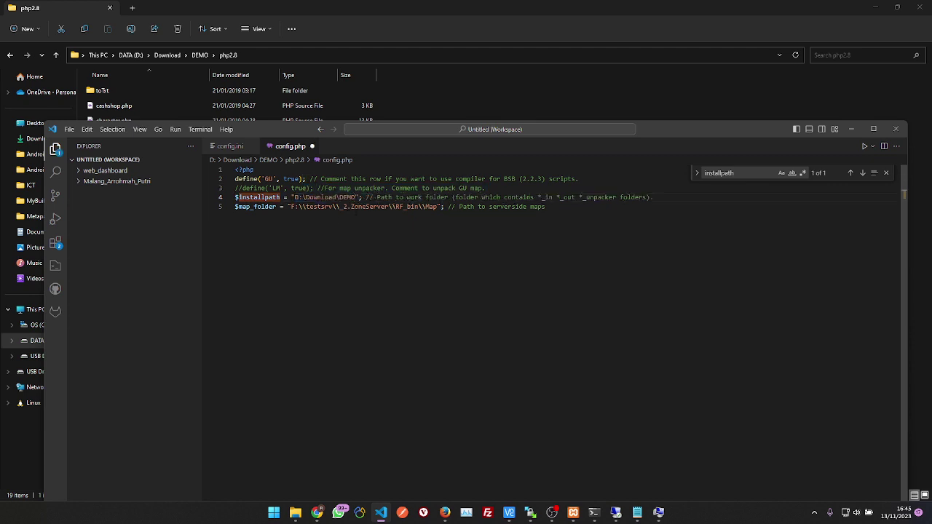
text(\)
key(Left)
key(Left)
key(Left)
key(Left)
key(Left)
key(Left)
text(\)
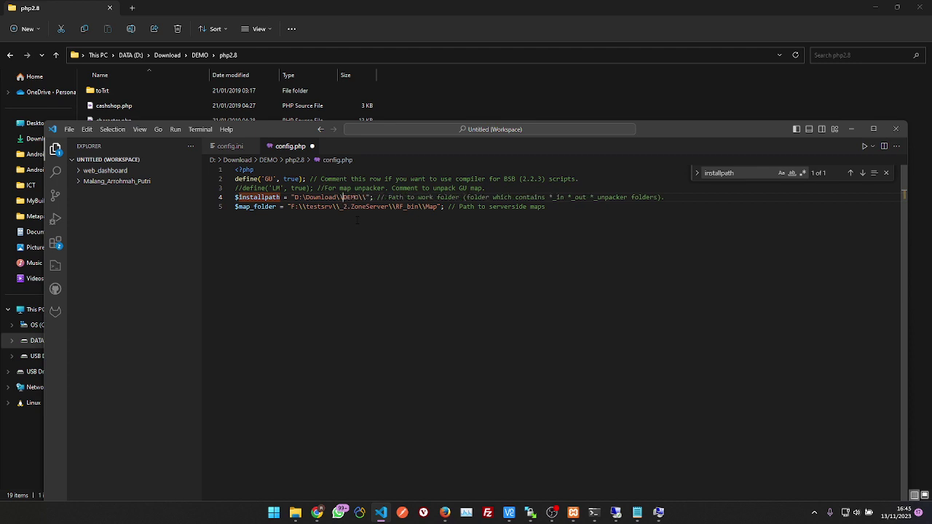
text(\)
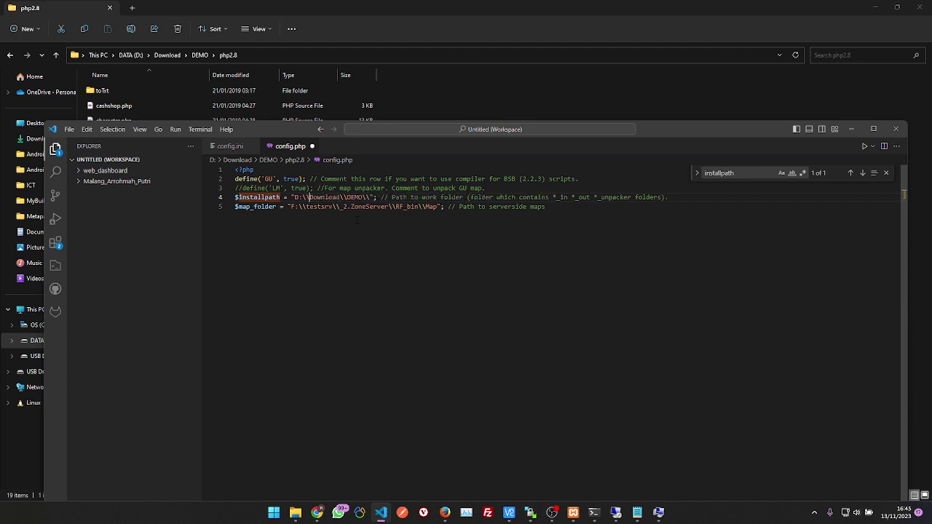
key(ctrl+s)
drag(546, 207, 298, 207)
click(547, 206)
click(302, 198)
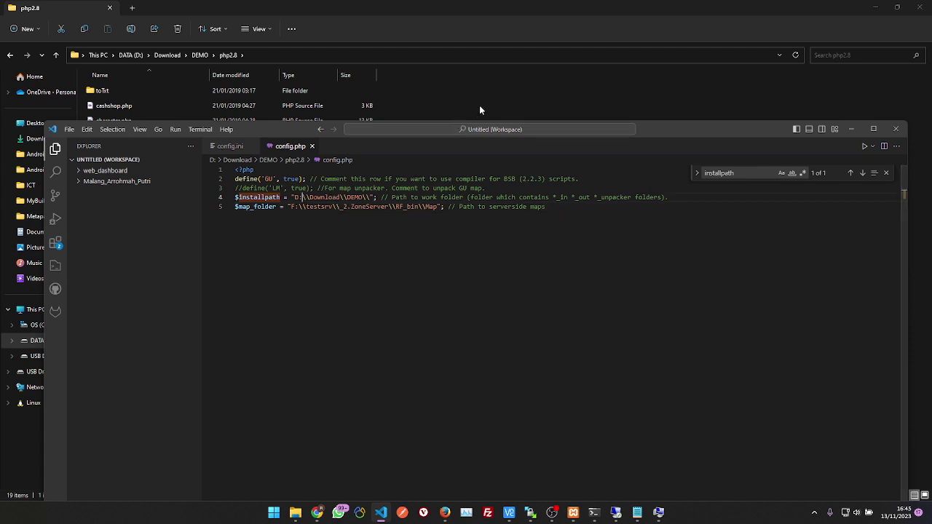
Open the StoreList.xlsx workbook from the Store.edf folder inside gu_in of the DEMO folder
click(399, 107)
click(199, 58)
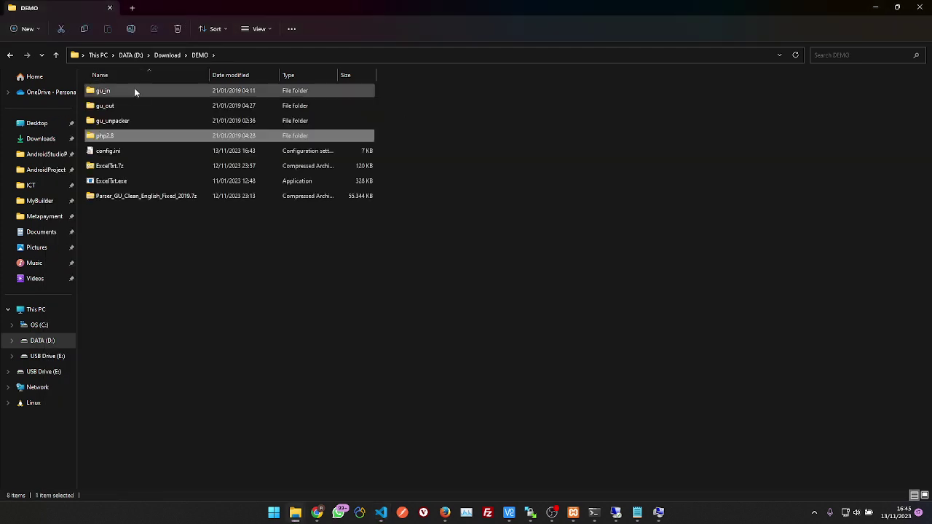
double_click(132, 89)
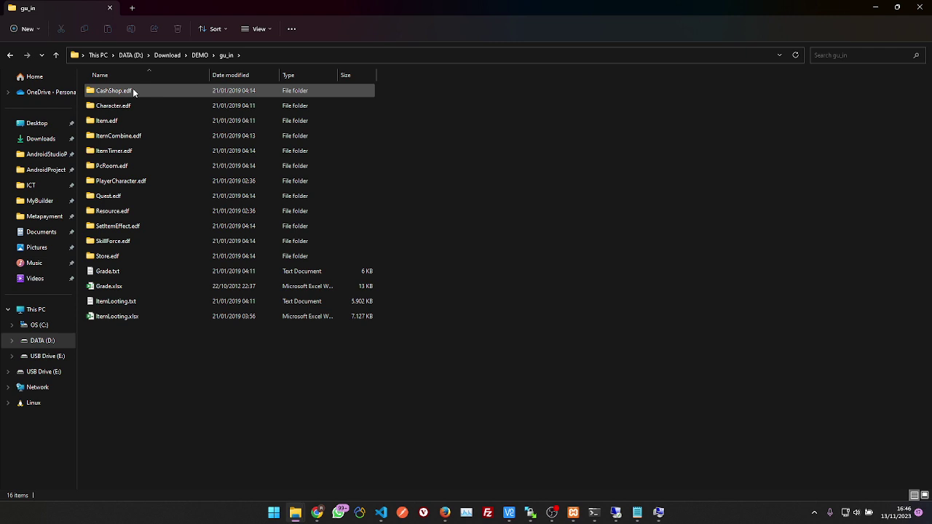
double_click(118, 254)
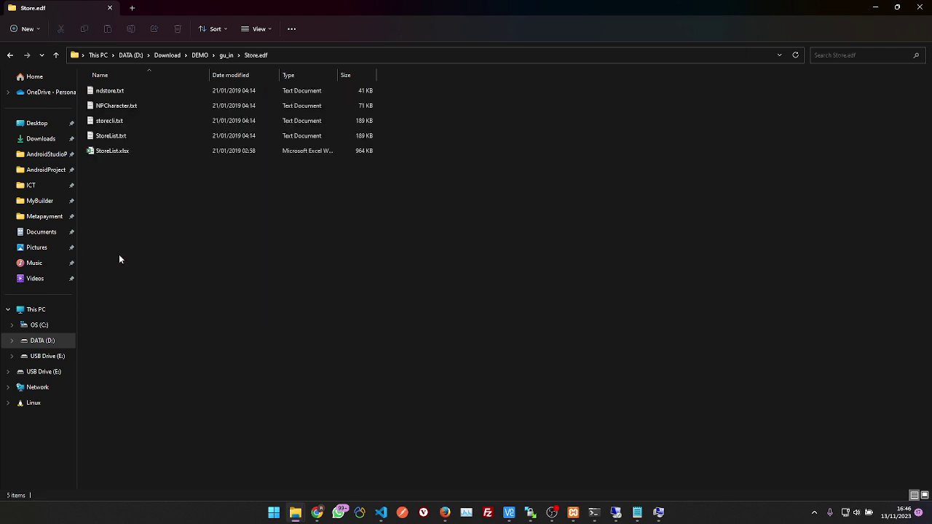
double_click(132, 152)
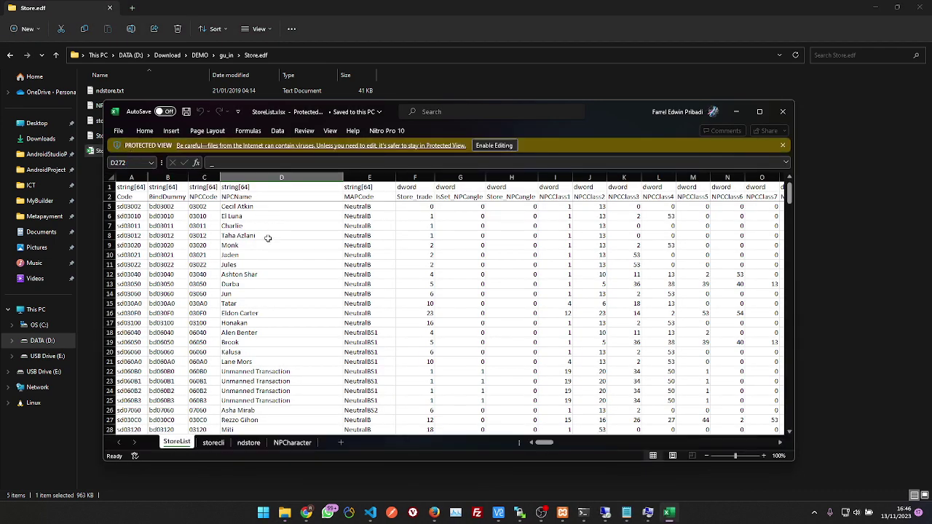
Examine the sd03040 row of the StoreList sheet from the NPC name through the NPC classes to ListCount
click(237, 274)
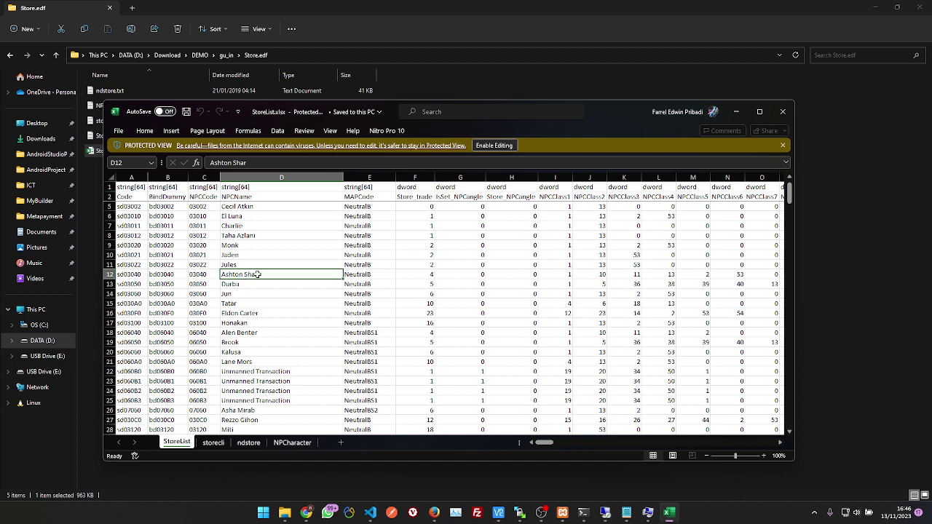
key(Left)
key(Right)
key(Right)
key(Right)
key(Right)
key(Right)
key(Right)
key(Right)
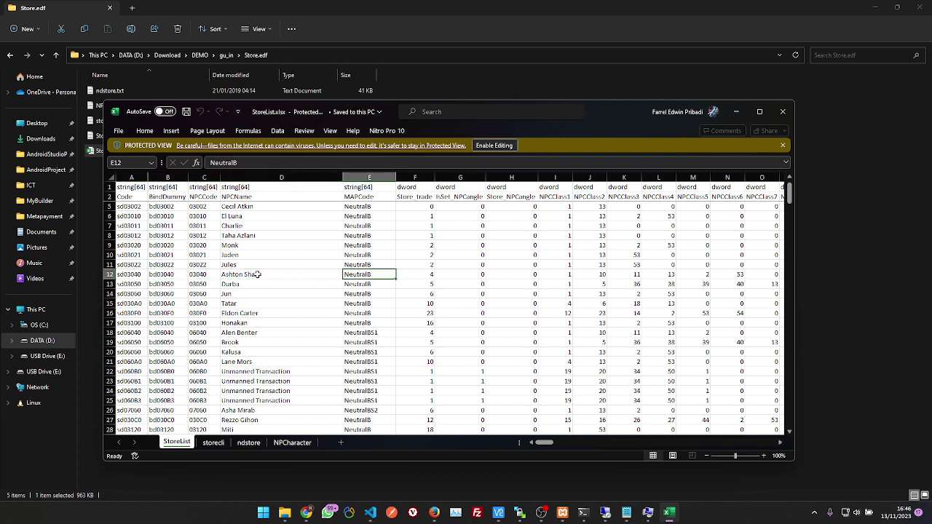
key(Right)
key(Right)
key(Right)
key(Right)
key(Right)
key(Right)
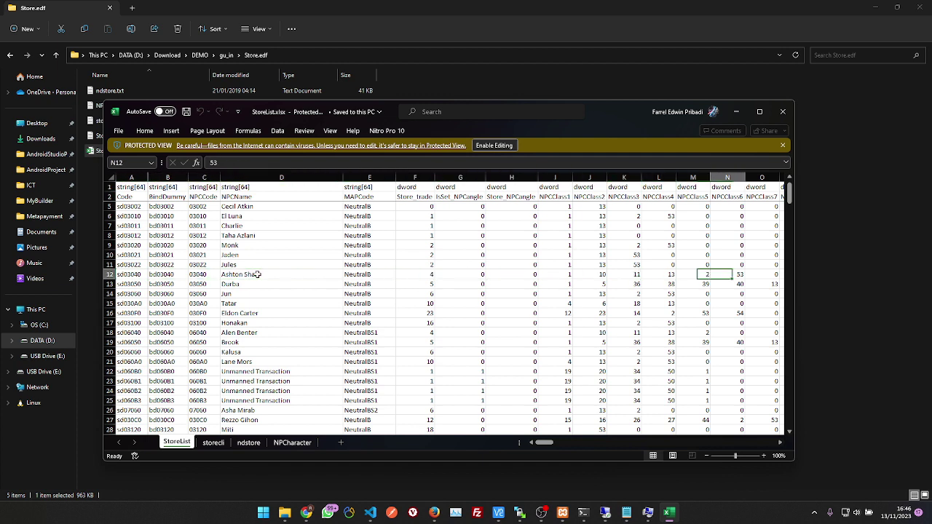
key(Left)
key(Left)
key(Right)
key(Right)
key(Right)
key(Right)
key(Right)
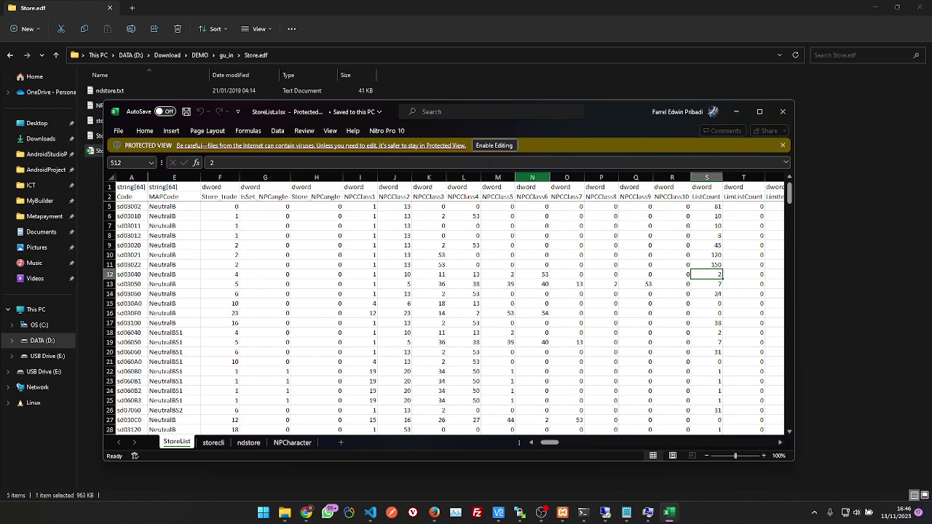
Enable editing of StoreList.xlsx and examine the vendor names in the strName column of the NPCharacter sheet
click(482, 145)
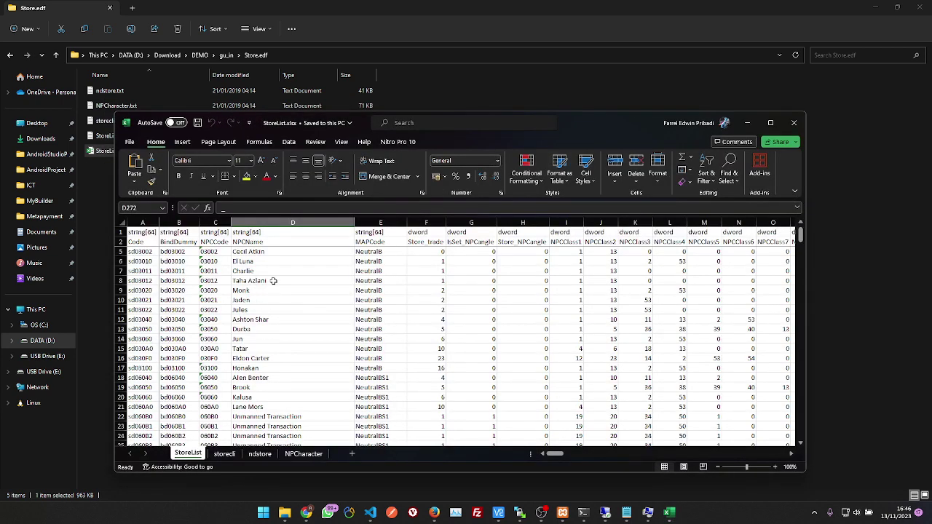
click(295, 455)
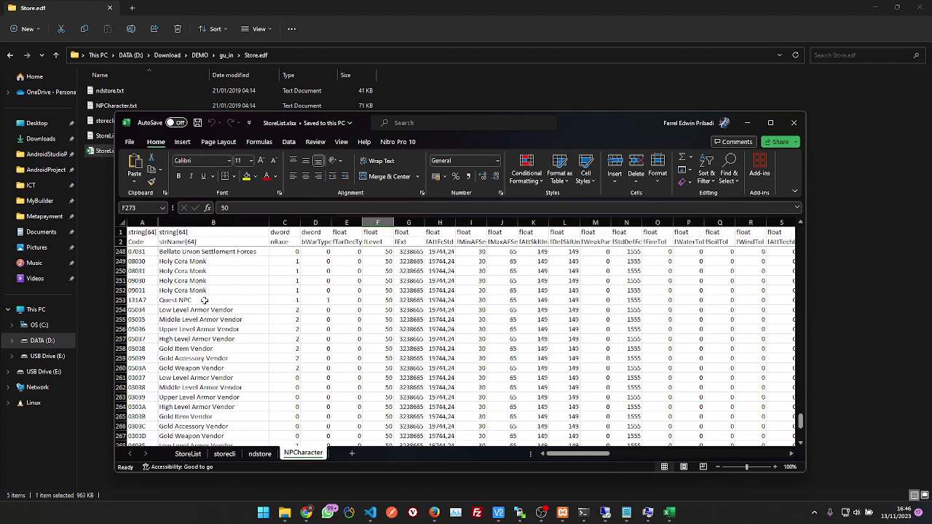
click(262, 302)
key(Up)
key(Up)
key(Up)
key(Up)
key(Up)
key(Up)
key(Up)
key(Up)
key(Up)
key(Up)
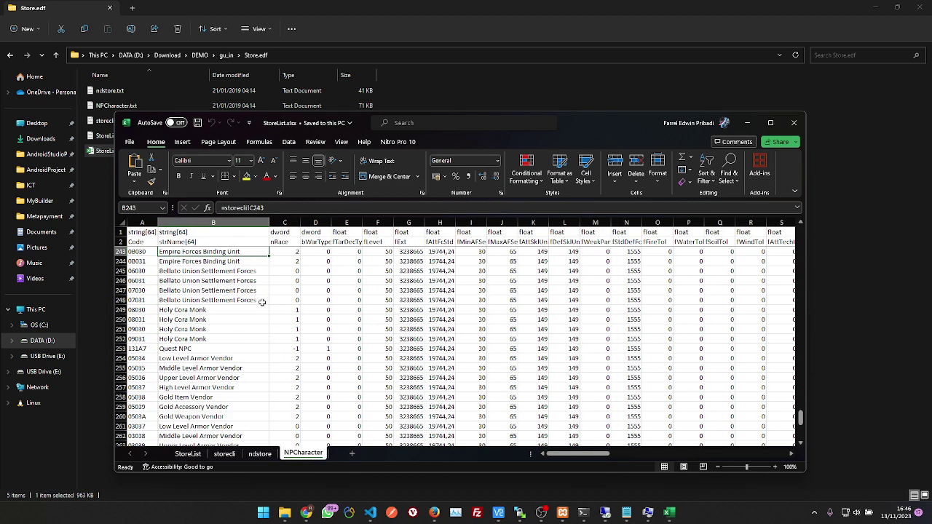
drag(801, 421, 805, 232)
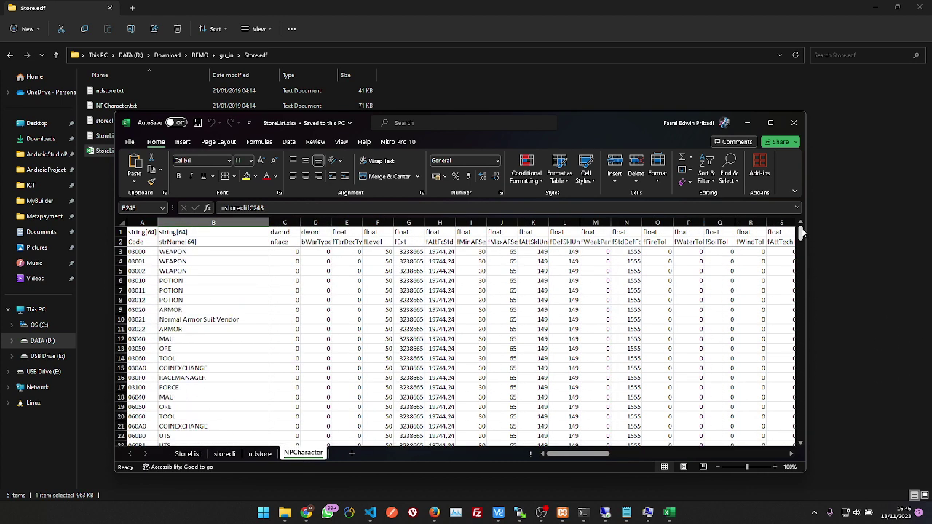
click(202, 321)
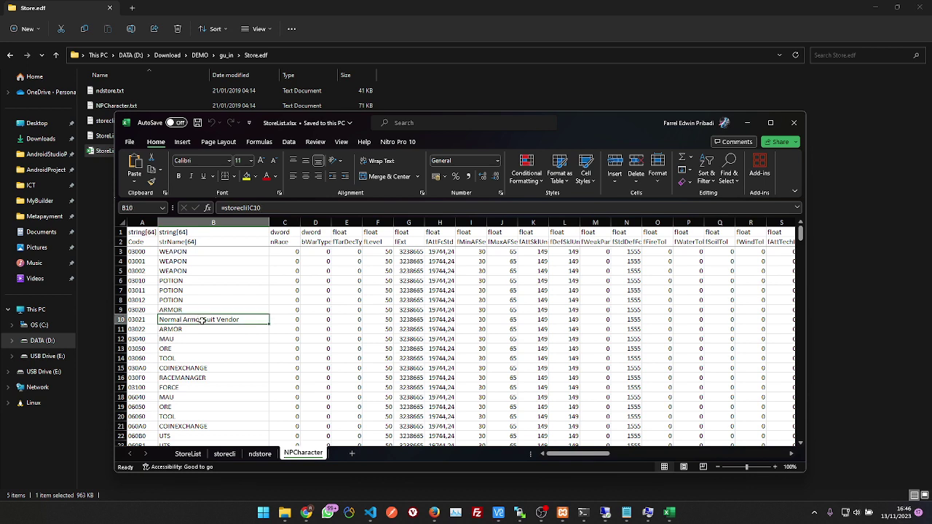
key(Left)
key(Right)
key(Down)
key(Down)
key(Right)
key(Left)
key(Left)
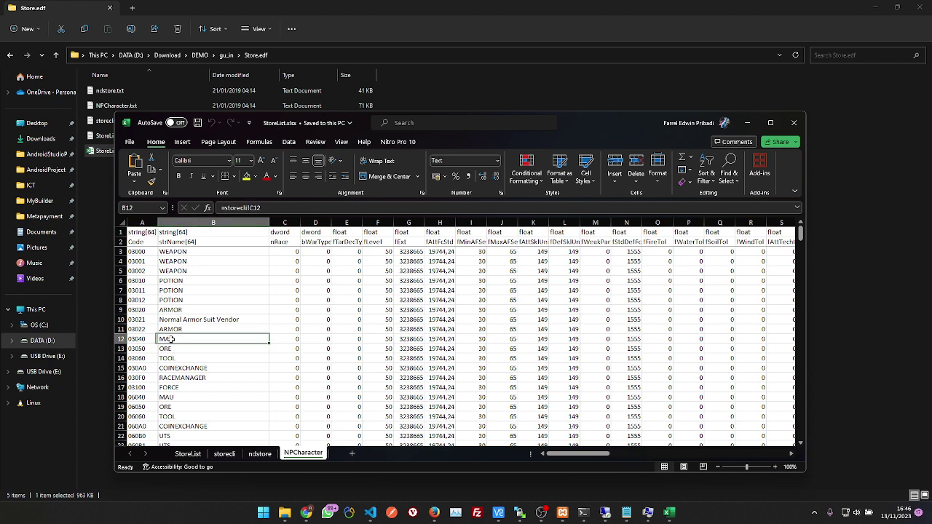
Set ListCount of the sd03040 row in the StoreList sheet to 4
click(196, 454)
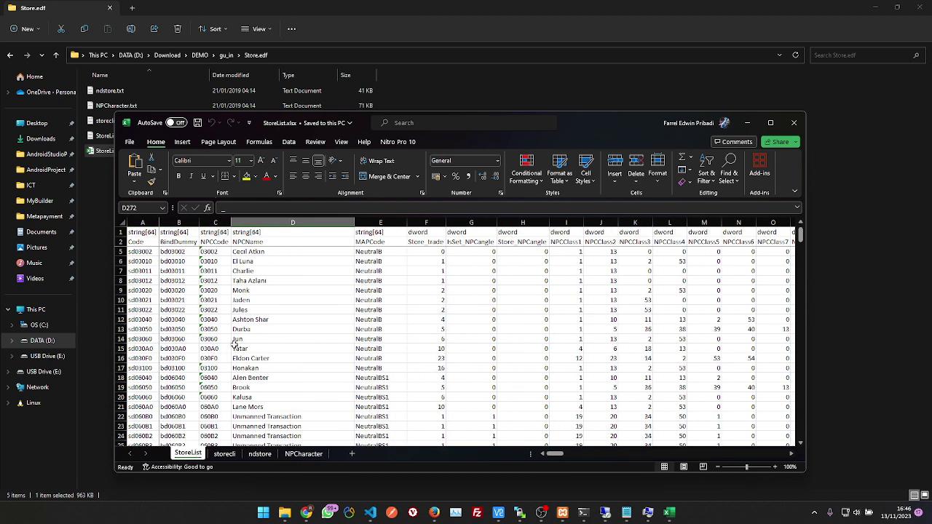
click(275, 320)
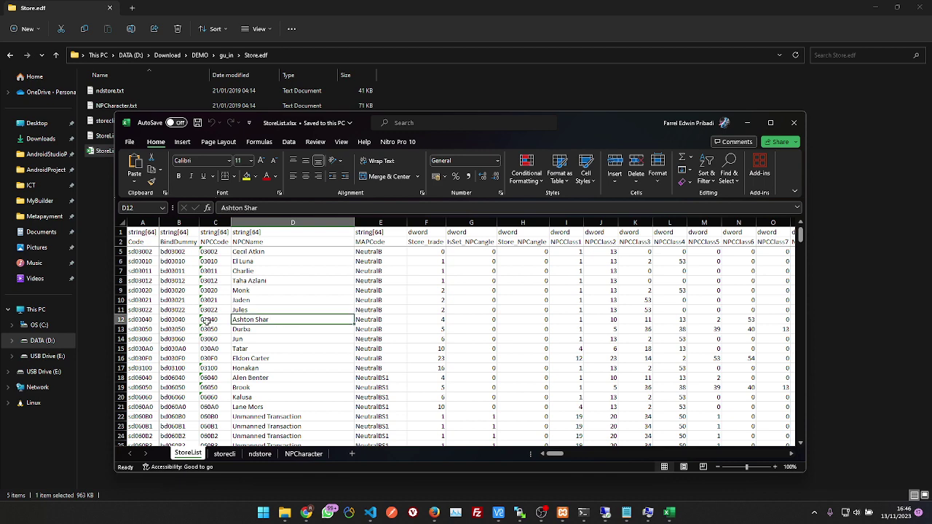
click(751, 324)
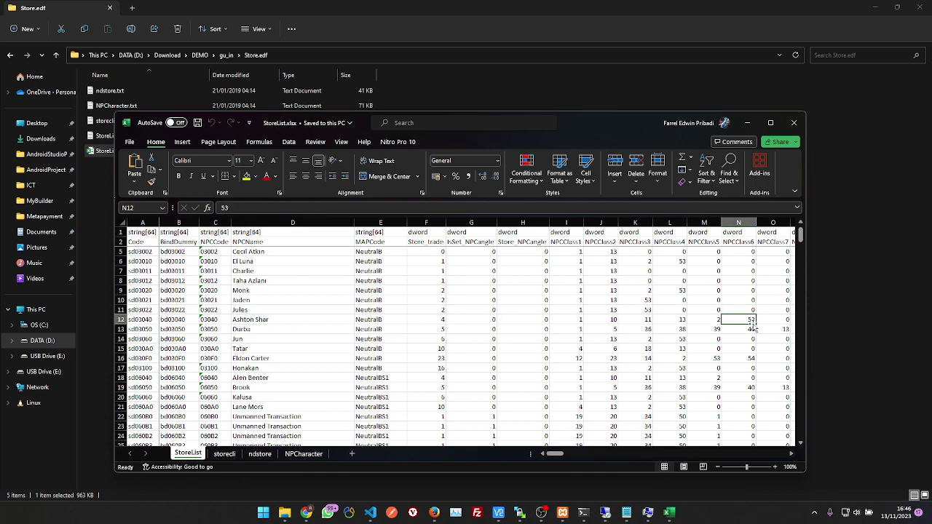
key(Right)
key(Right)
key(Right)
key(Right)
key(Right)
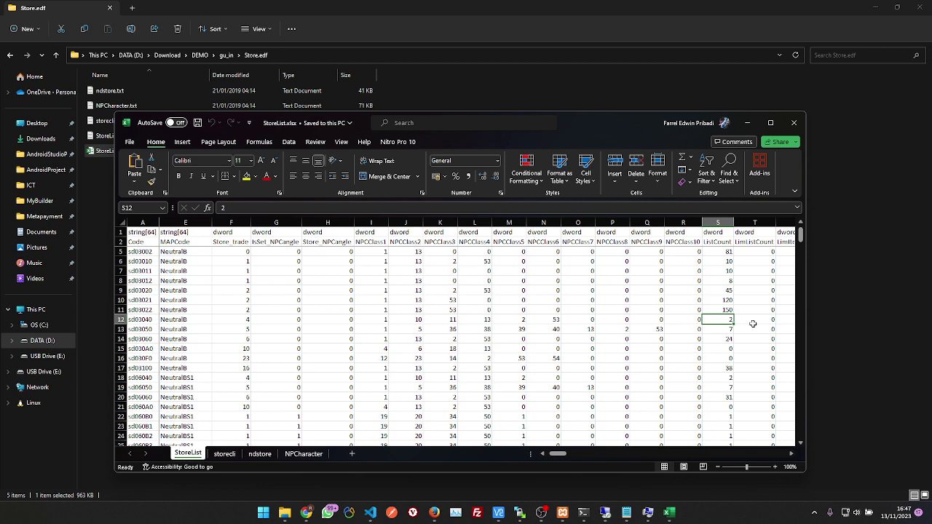
text(4)
click(753, 323)
Copy the sd03040 row's Item2 code into Item3 and change it to inbbb03
key(Right)
key(Right)
key(Right)
key(Right)
key(Right)
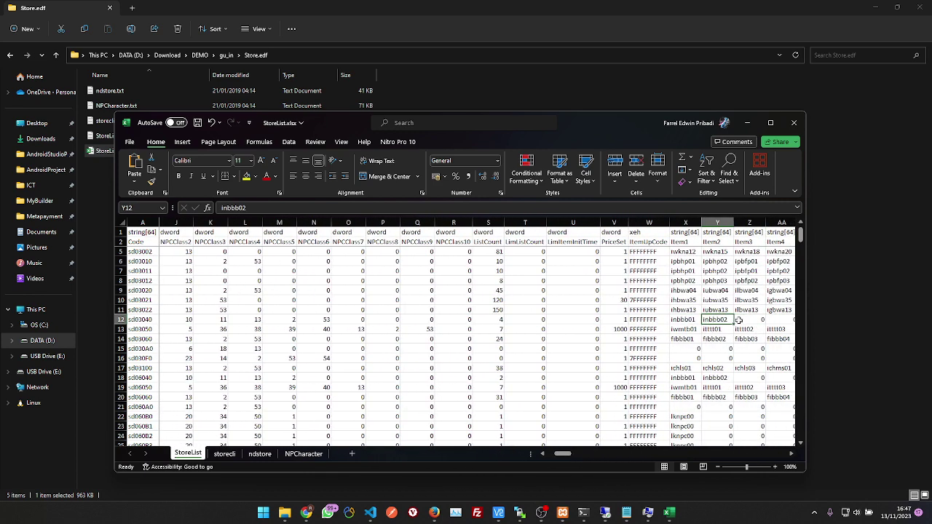
key(ctrl+c)
key(Right)
key(ctrl+v)
click(297, 210)
key(BackSpace)
text(4)
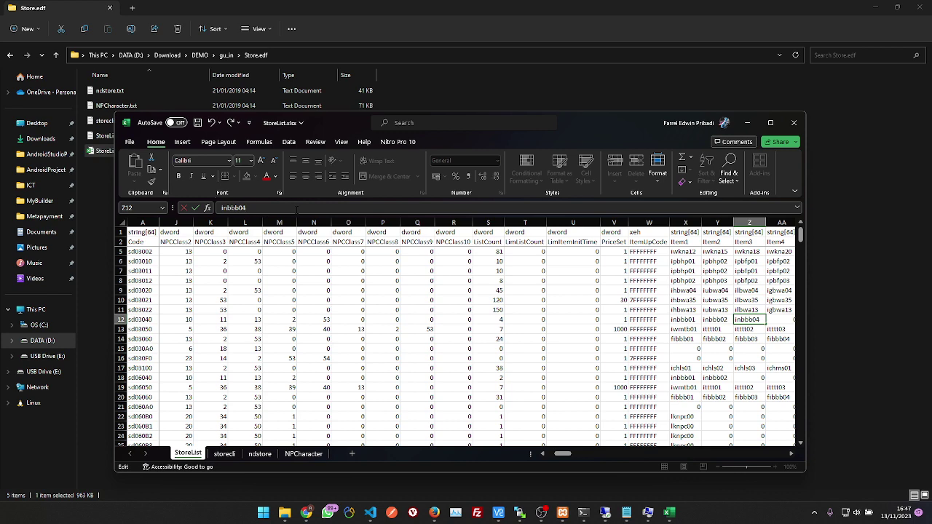
key(Tab)
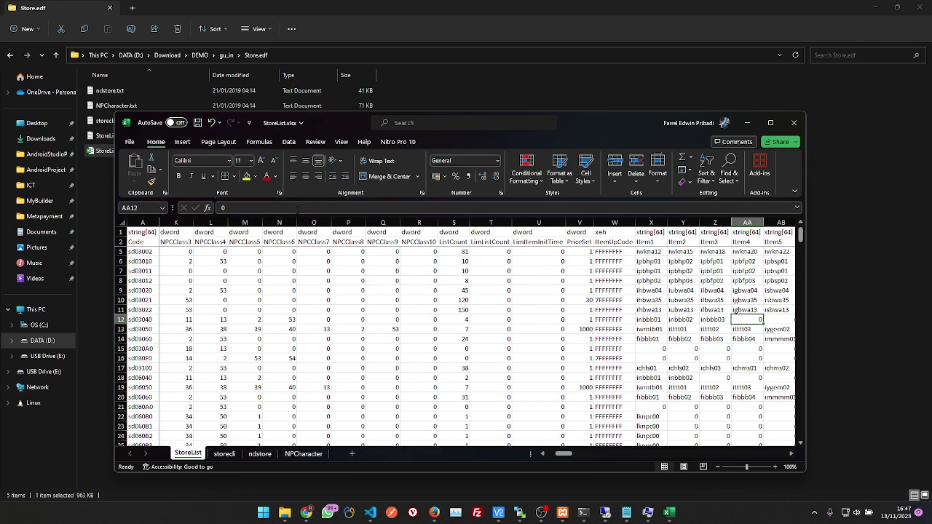
Copy the sd03040 row's Item3 code into Item4 and change it to inbbb04
click(705, 329)
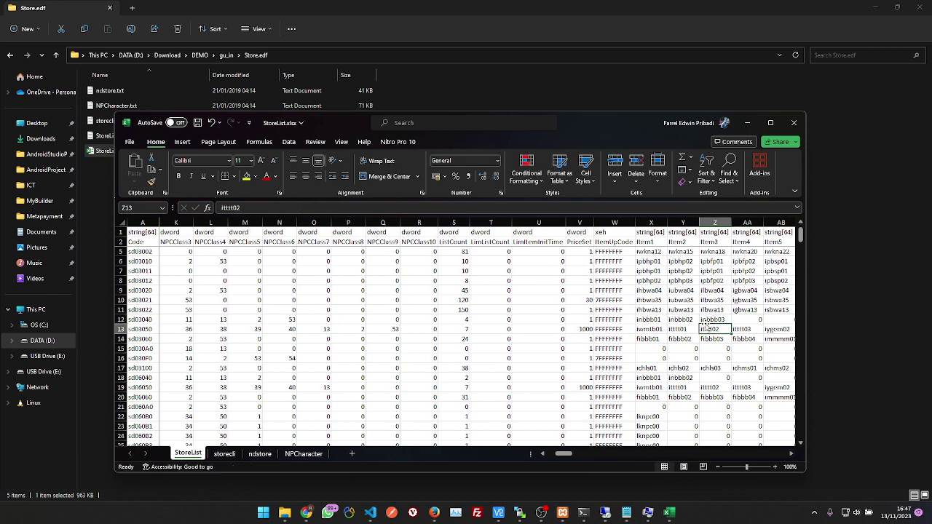
click(713, 319)
key(ctrl+c)
click(746, 319)
key(ctrl+v)
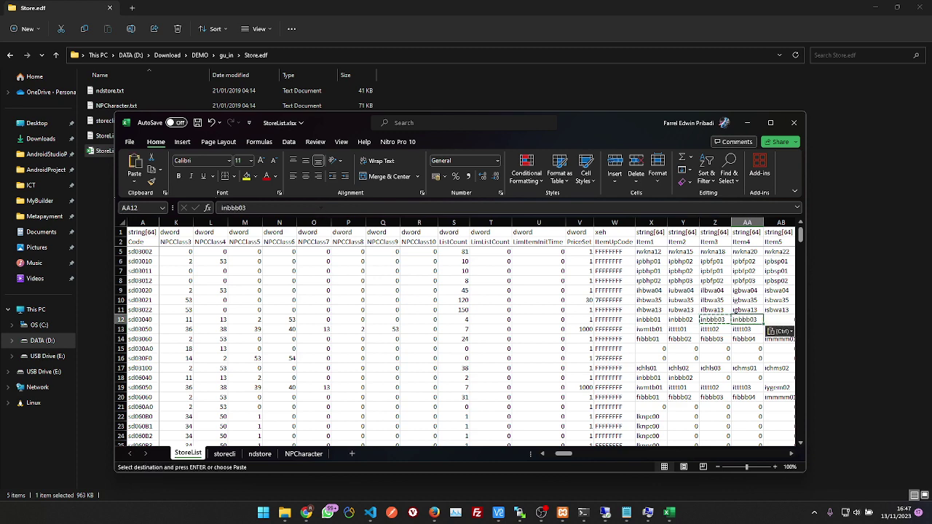
key(F2)
key(BackSpace)
text(4)
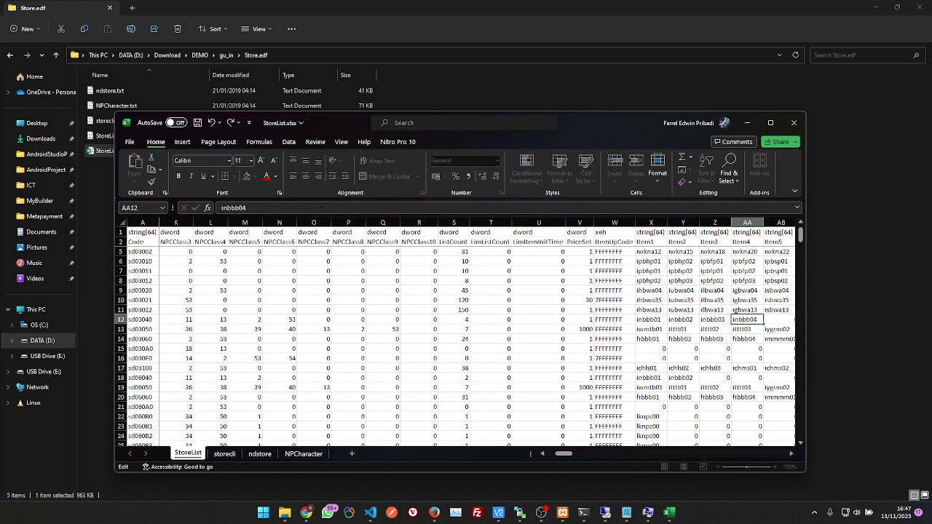
click(672, 290)
click(753, 321)
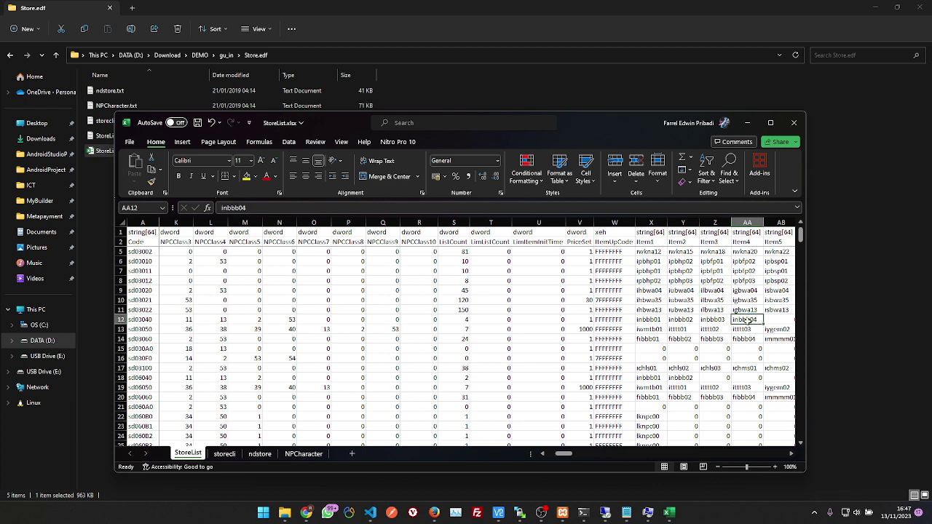
Check the ListCount and item codes of the sd03040 row and look through the rest of the StoreList sheet
click(456, 321)
click(704, 319)
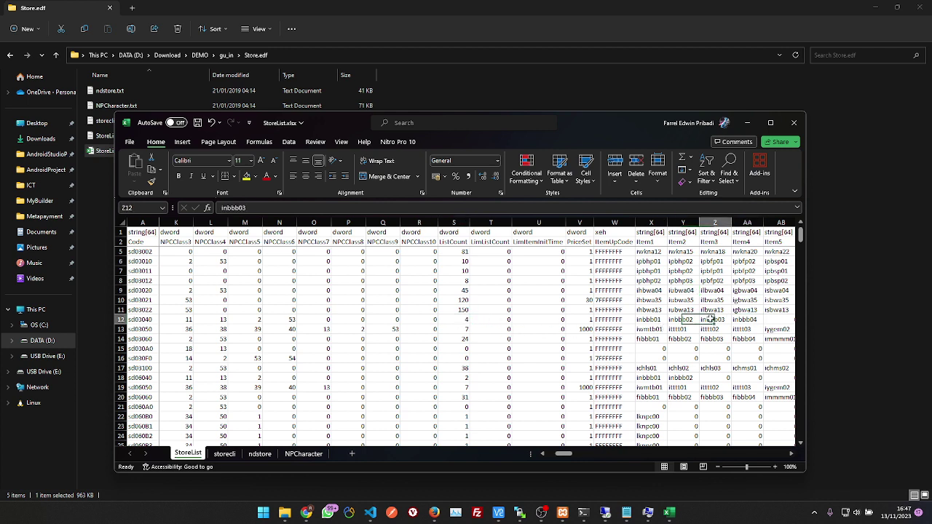
click(743, 319)
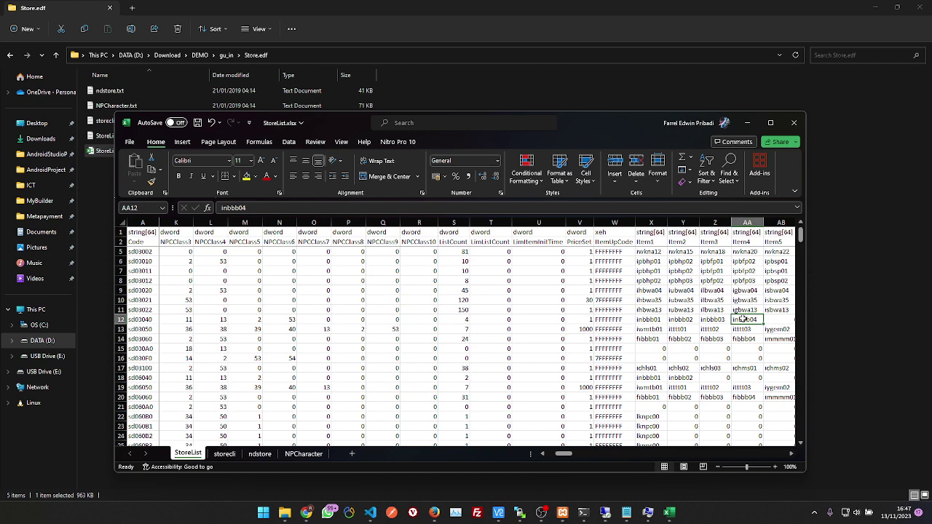
scroll(743, 319, down, 20)
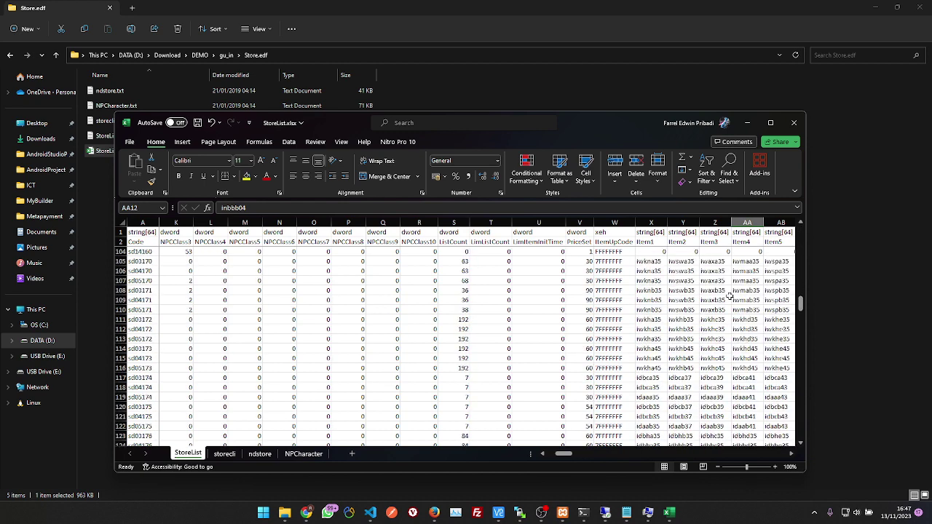
scroll(660, 324, up, 11)
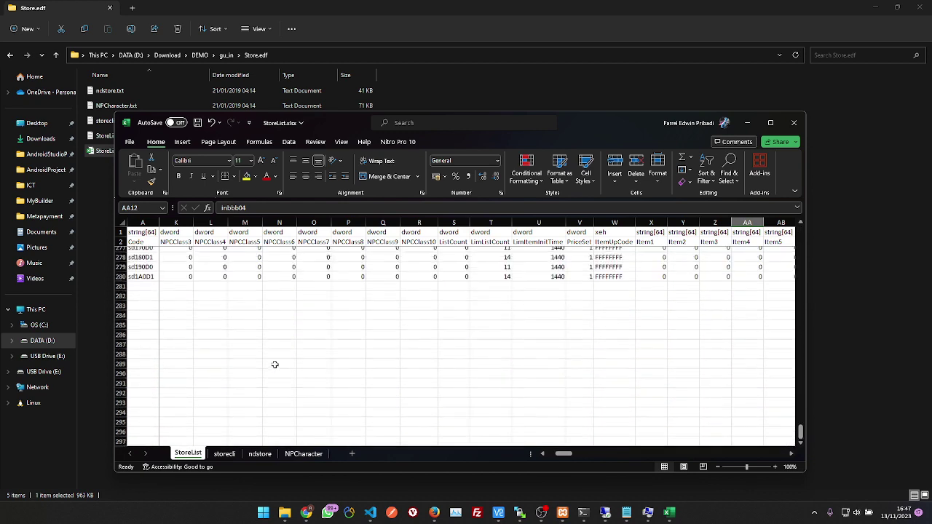
scroll(548, 343, up, 20)
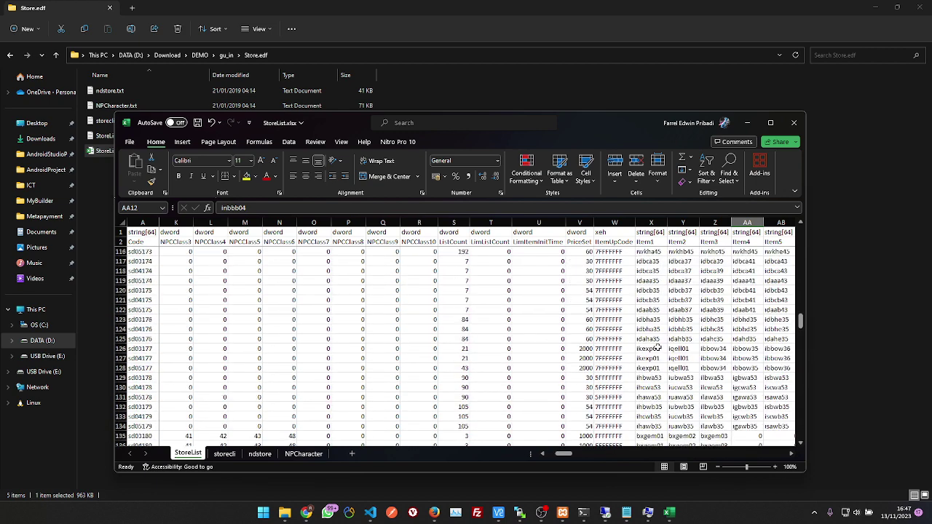
scroll(681, 341, up, 17)
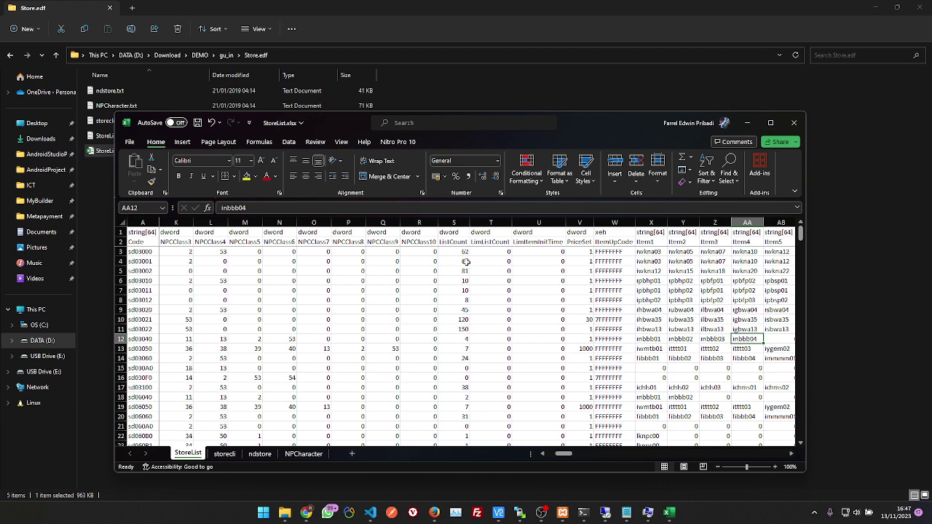
click(772, 337)
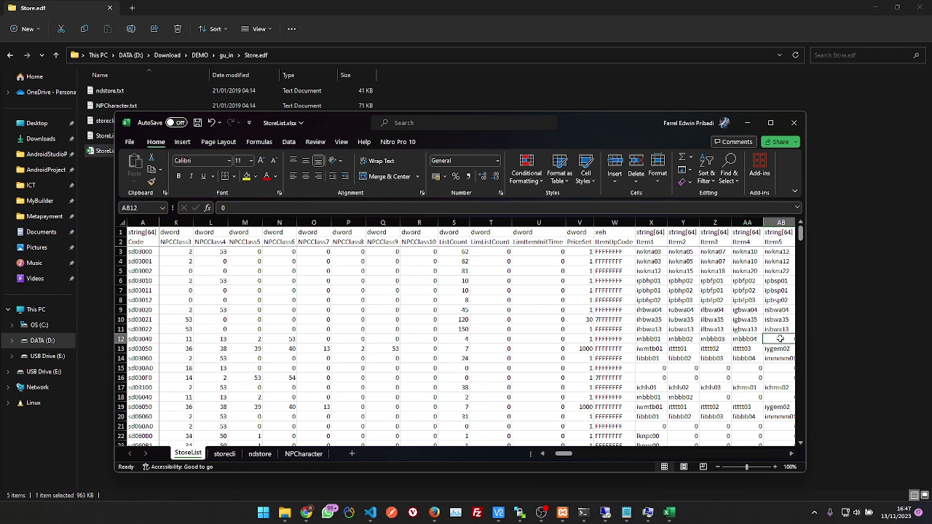
Save the workbook as StoreList.xlsx in Excel Workbook format in the Store.edf folder, replacing the existing file, and close it
click(129, 141)
click(146, 290)
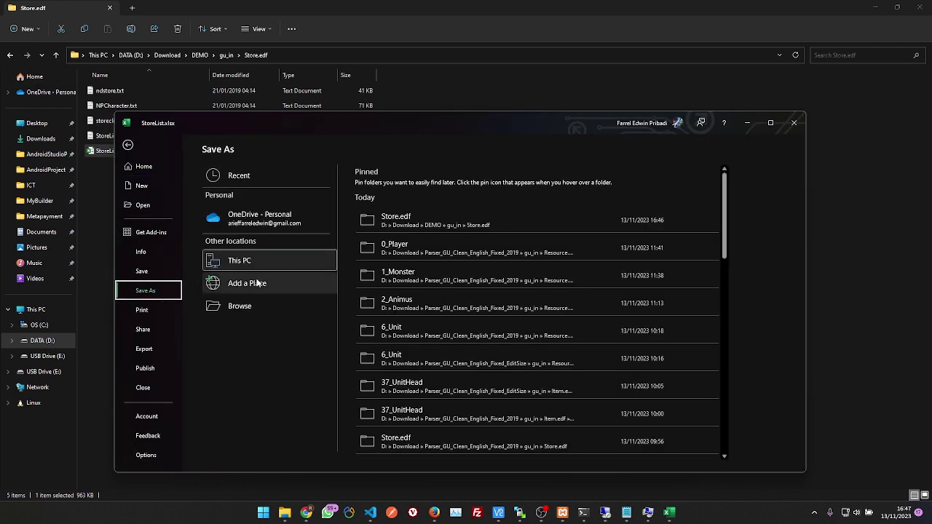
click(259, 313)
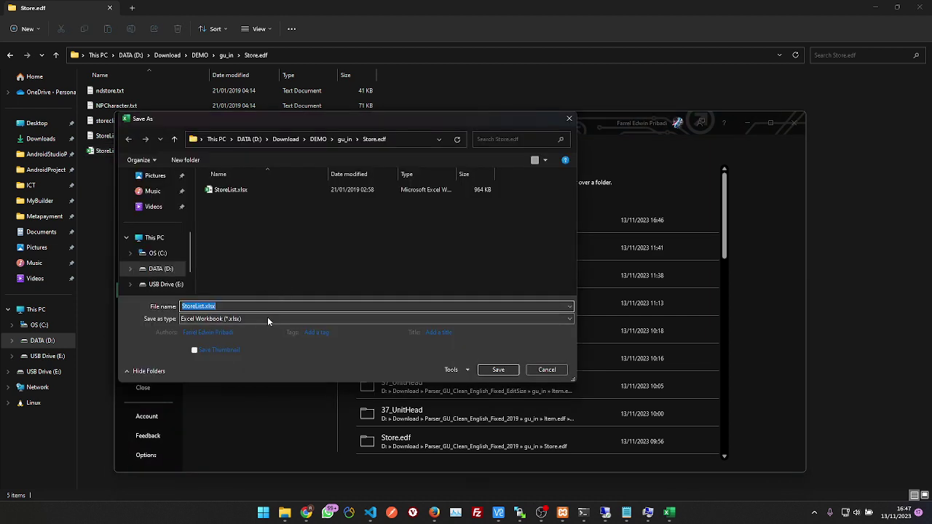
click(268, 319)
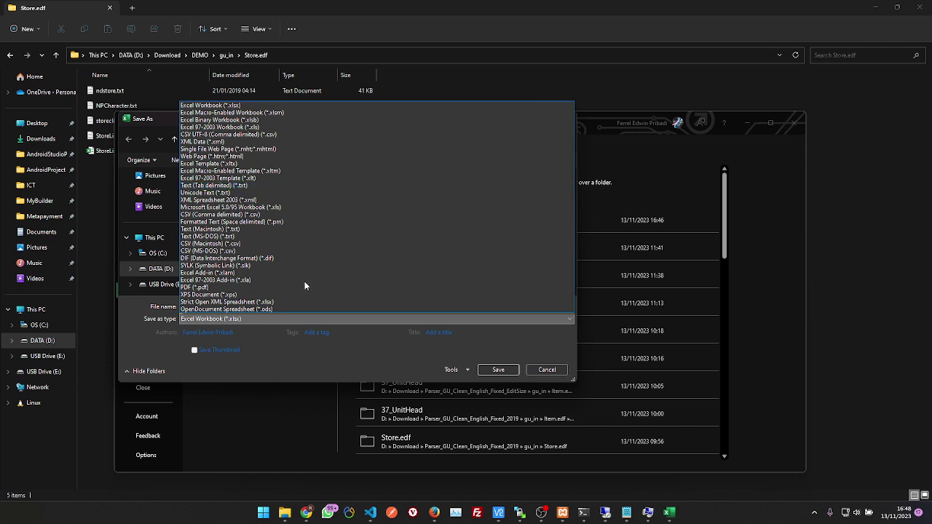
click(302, 368)
click(217, 306)
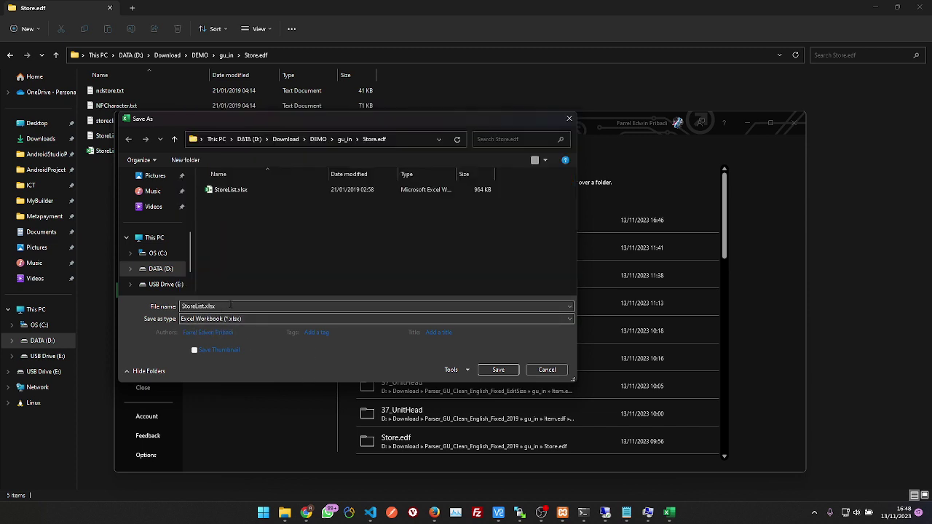
double_click(229, 305)
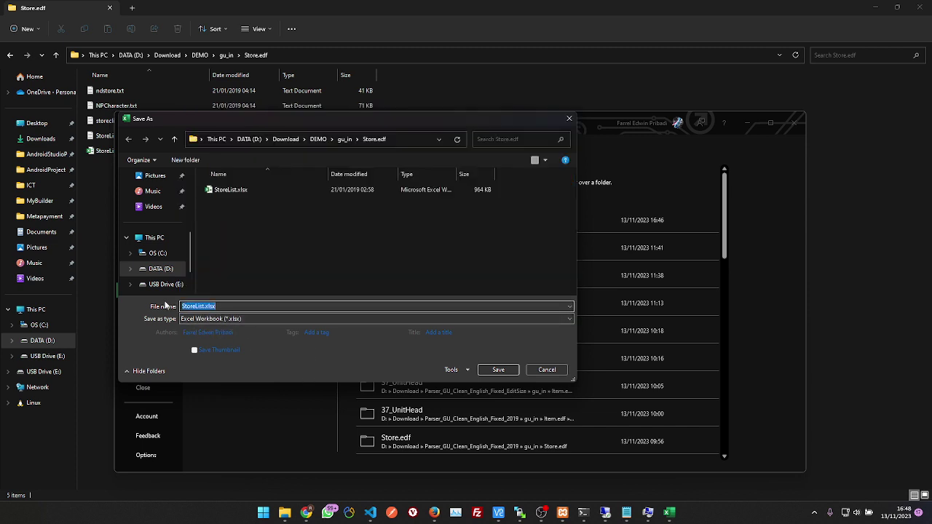
click(509, 369)
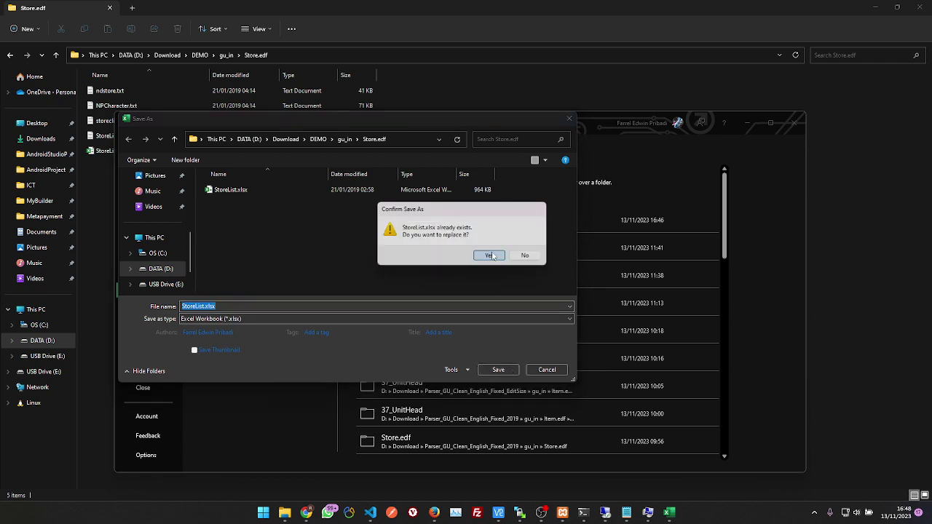
click(485, 257)
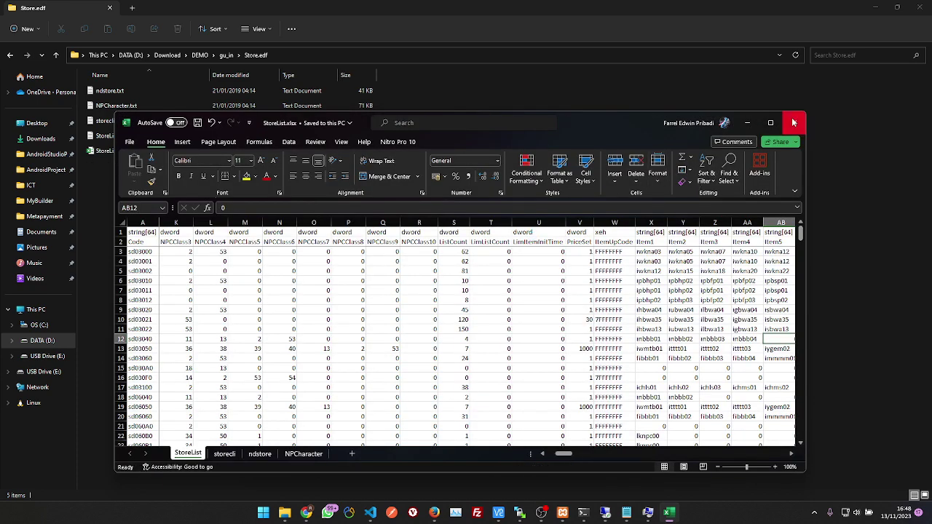
click(796, 123)
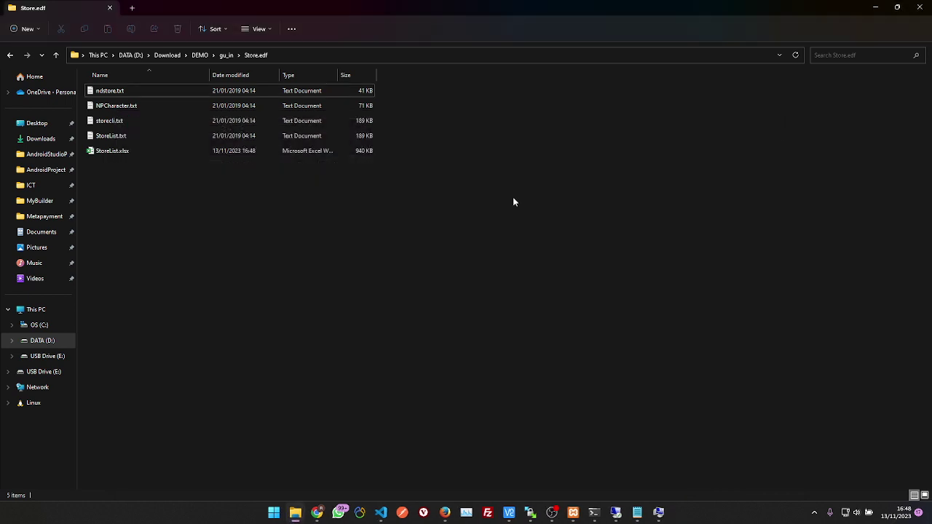
Return to the DEMO folder and run ExcelTxt.exe to convert the Excel sheets to text files, closing its console when finished
click(244, 93)
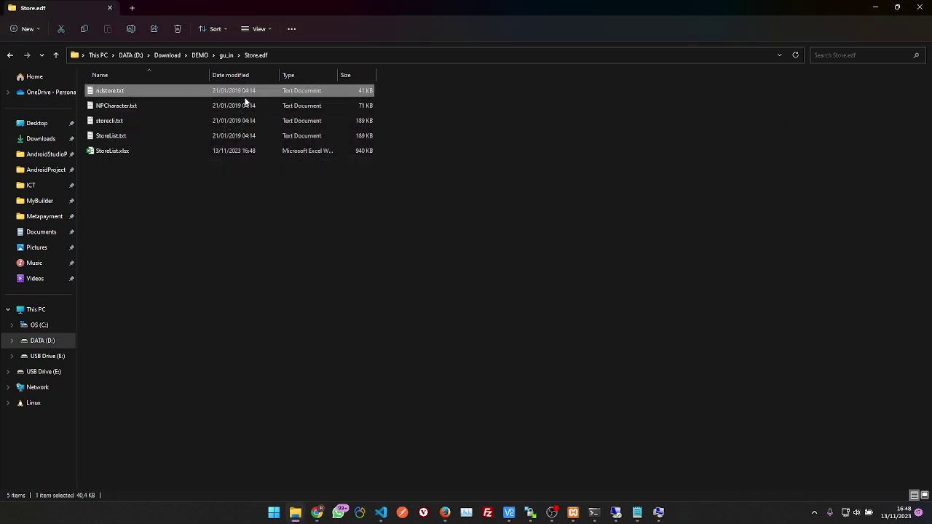
click(251, 121)
click(252, 135)
click(244, 92)
click(225, 56)
click(206, 56)
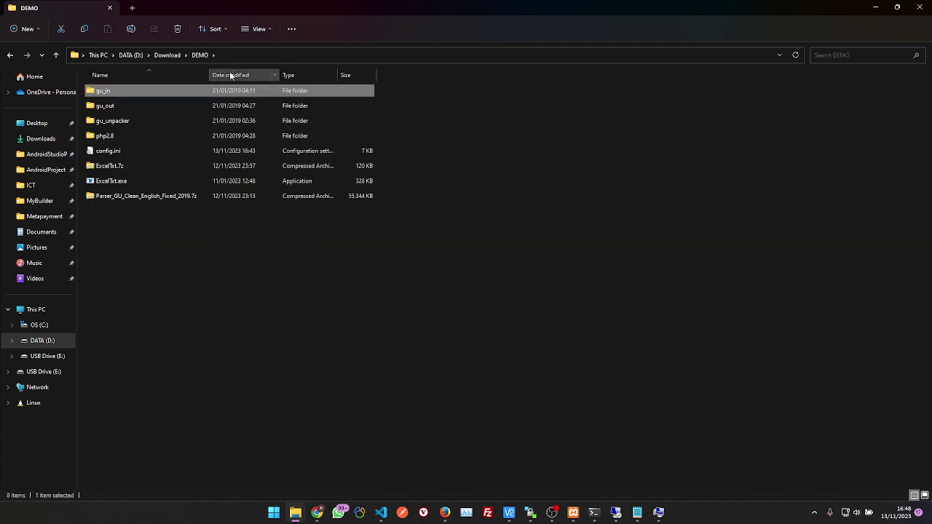
double_click(128, 182)
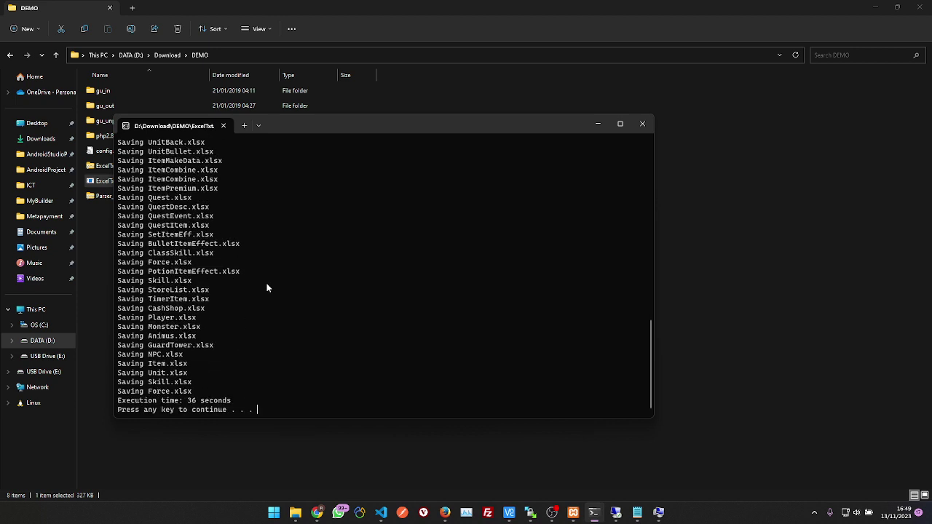
key(Return)
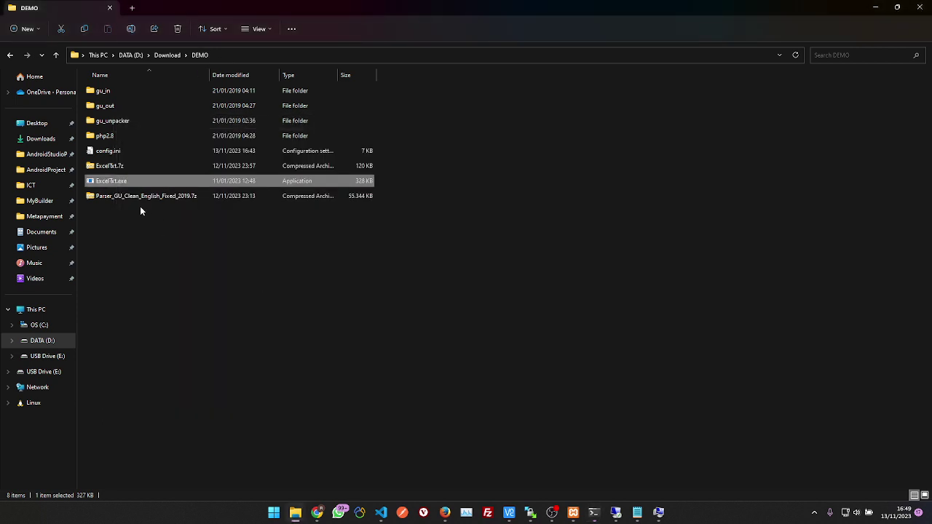
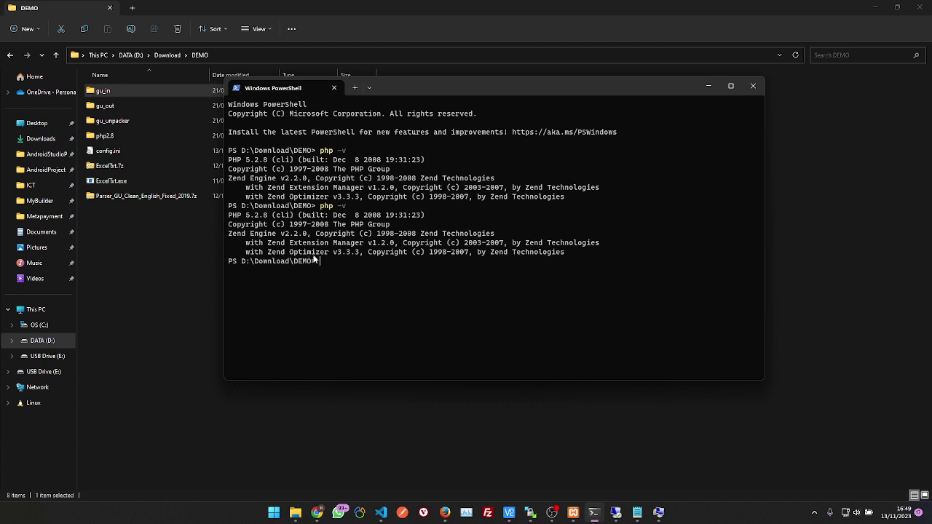
In PowerShell, change from the DEMO folder to the php2.8 folder and list its files
drag(266, 262, 244, 263)
right_click(351, 262)
text(cd php)
key(Tab)
key(Return)
text(ls)
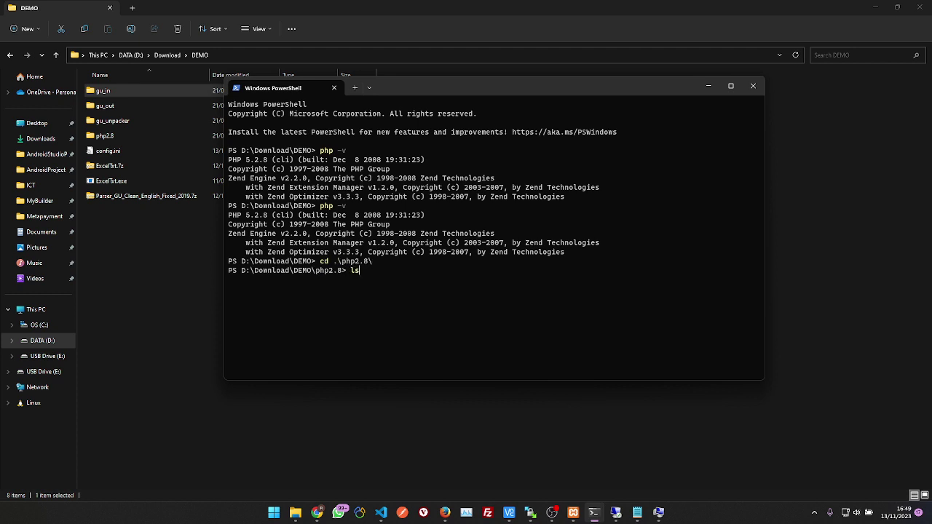
key(Return)
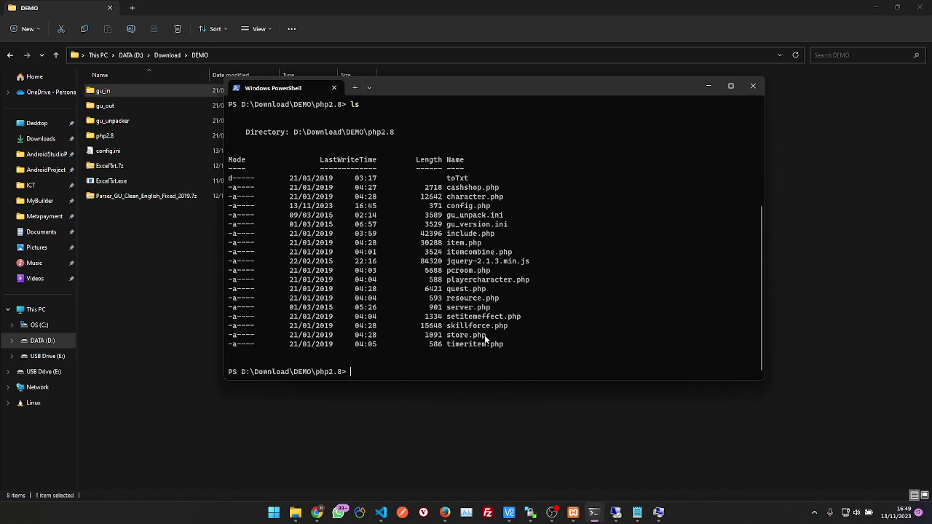
Run store.php with PHP to generate the store data, and return to the DEMO folder window
drag(486, 335, 450, 338)
key(ctrl+c)
text(php store.php)
key(Return)
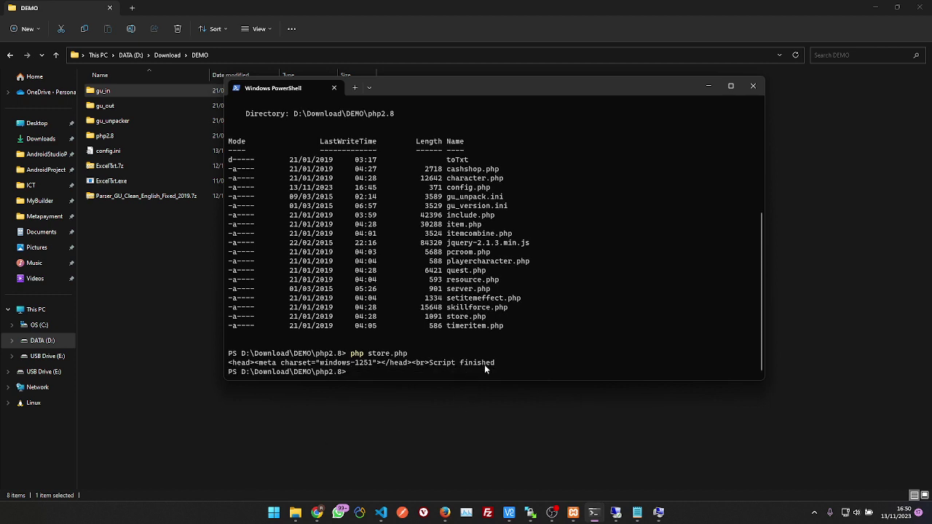
drag(500, 363, 387, 353)
click(408, 448)
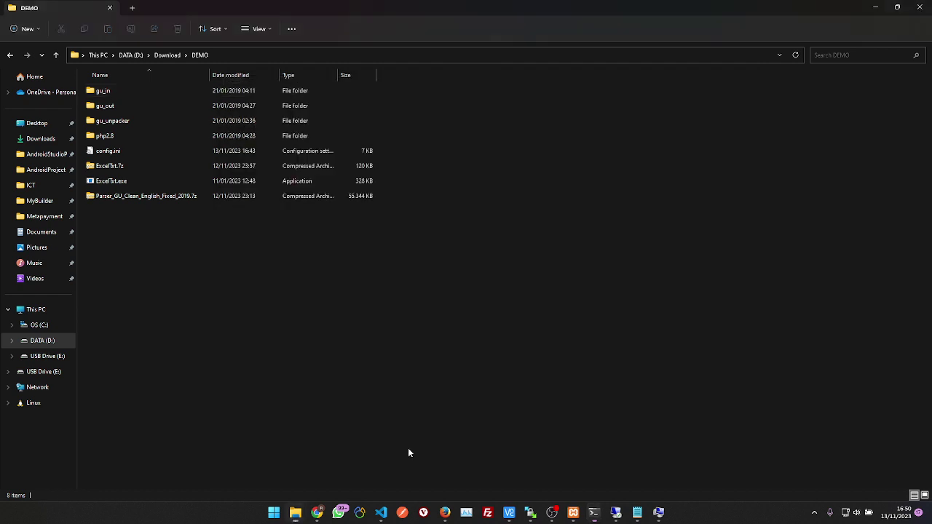
Open the gu_out folder and encrypt store.dat with EdfCrypt.exe
double_click(126, 95)
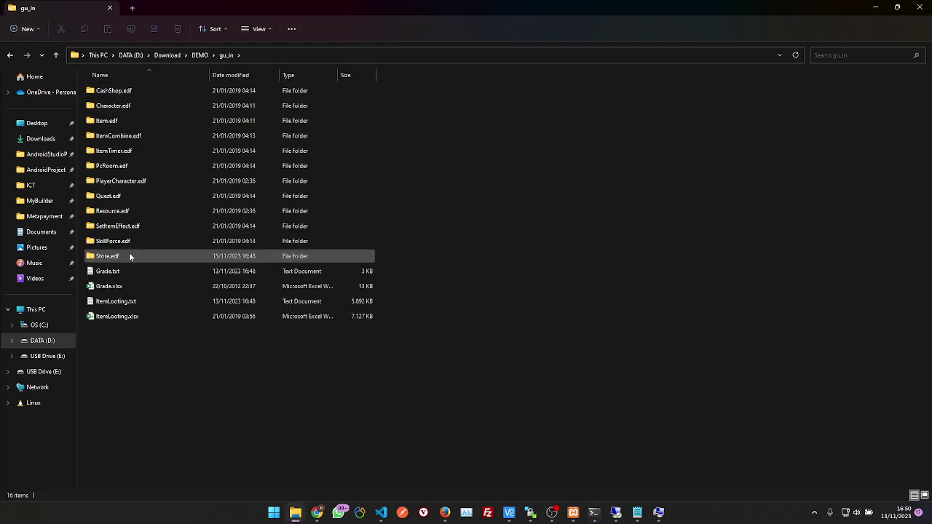
click(198, 56)
double_click(114, 106)
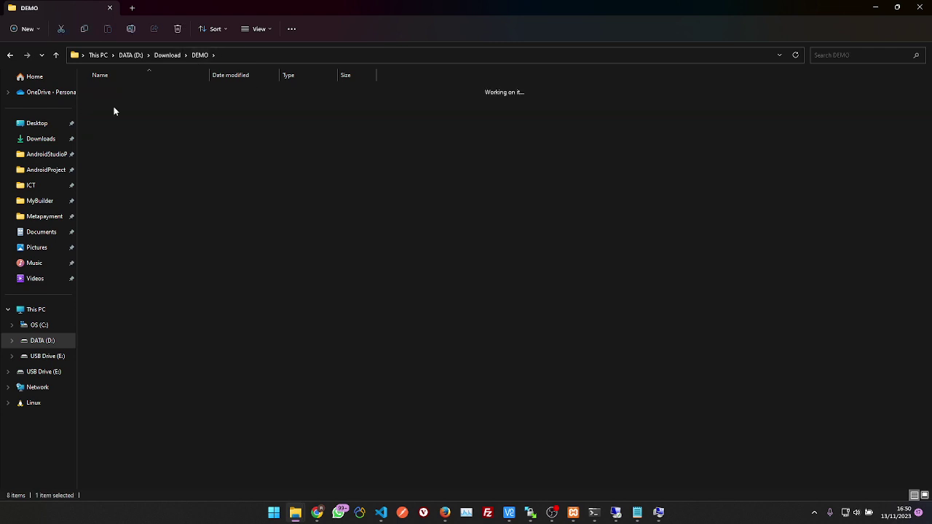
click(125, 287)
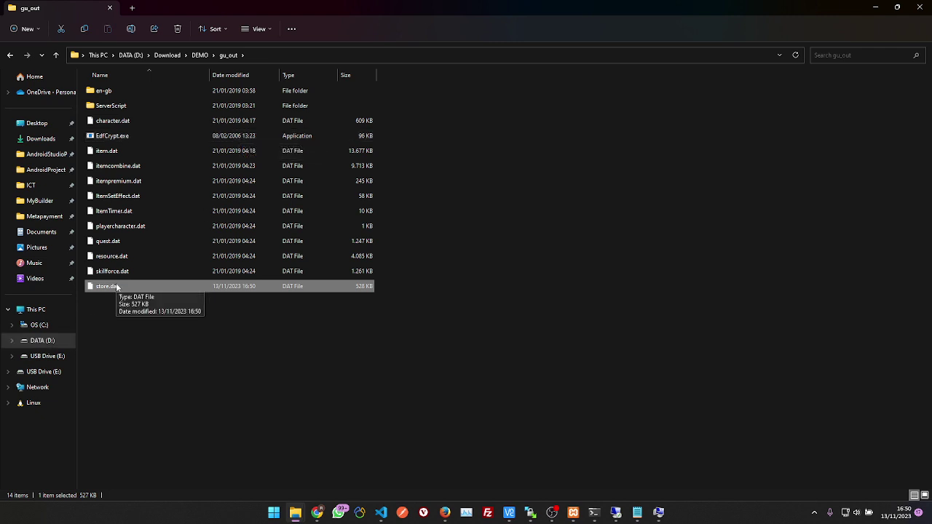
drag(116, 287, 120, 136)
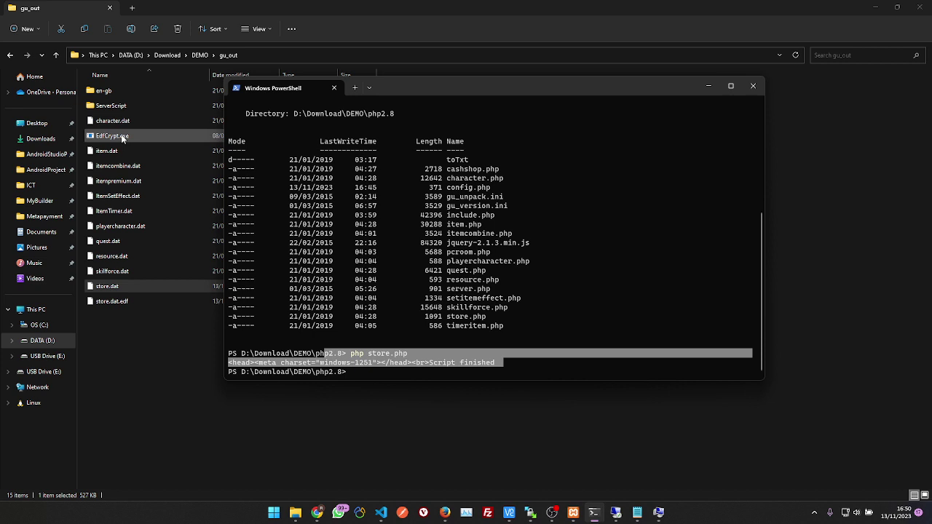
Rename store.dat.edf in the gu_out folder to store.edf
click(122, 302)
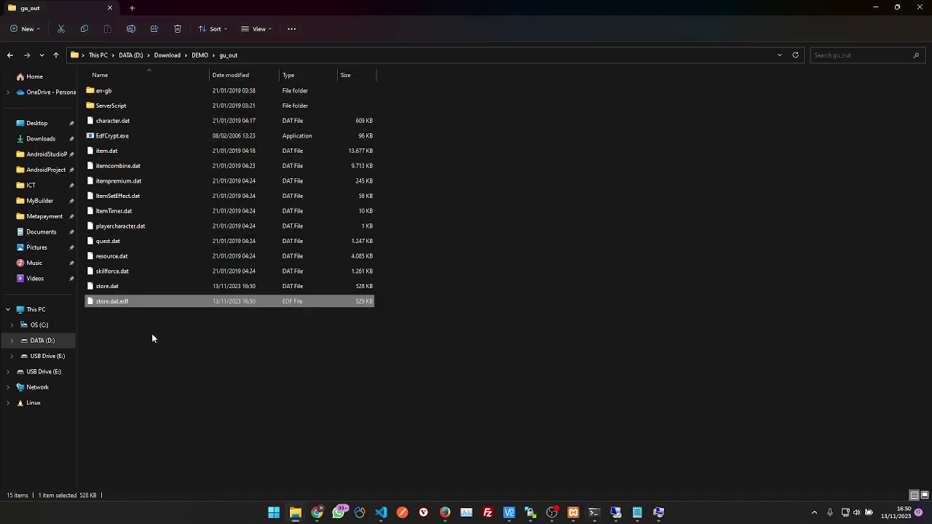
key(F2)
key(Right)
key(BackSpace)
key(BackSpace)
key(BackSpace)
key(BackSpace)
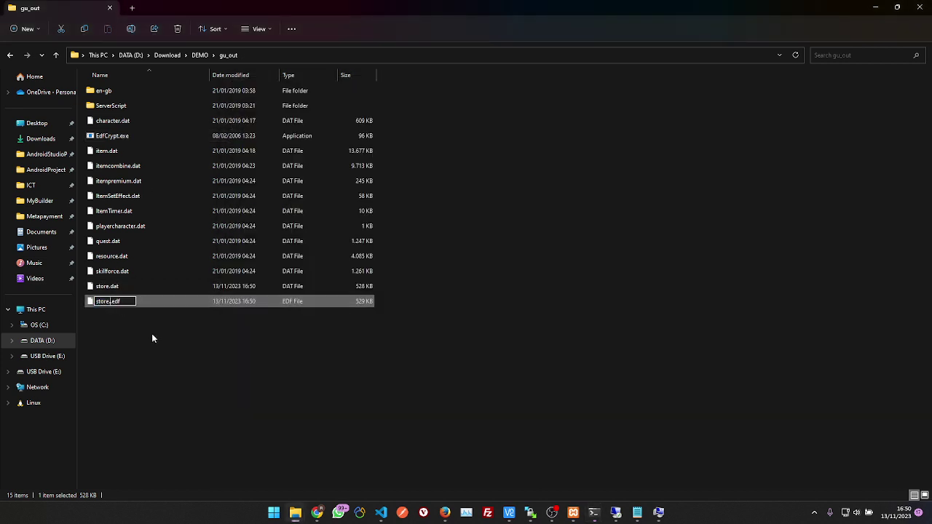
key(Return)
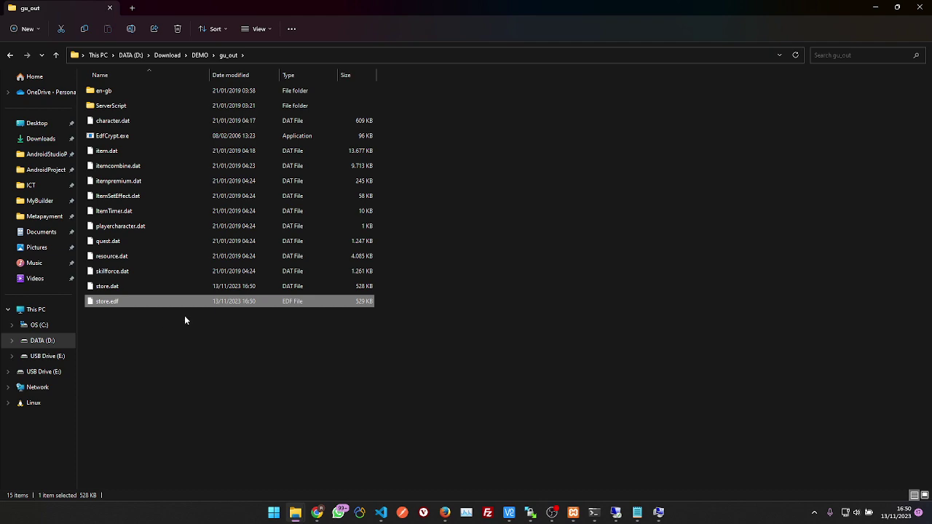
Copy store.edf into the DataTable folder of FullClient - 2232, replacing the existing file, and close that folder window
mouse_move(295, 513)
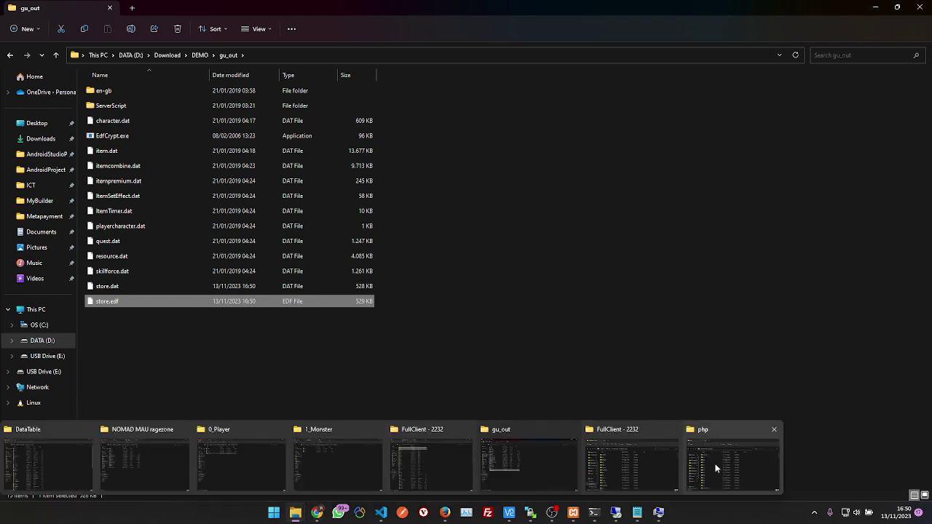
mouse_move(721, 469)
click(630, 466)
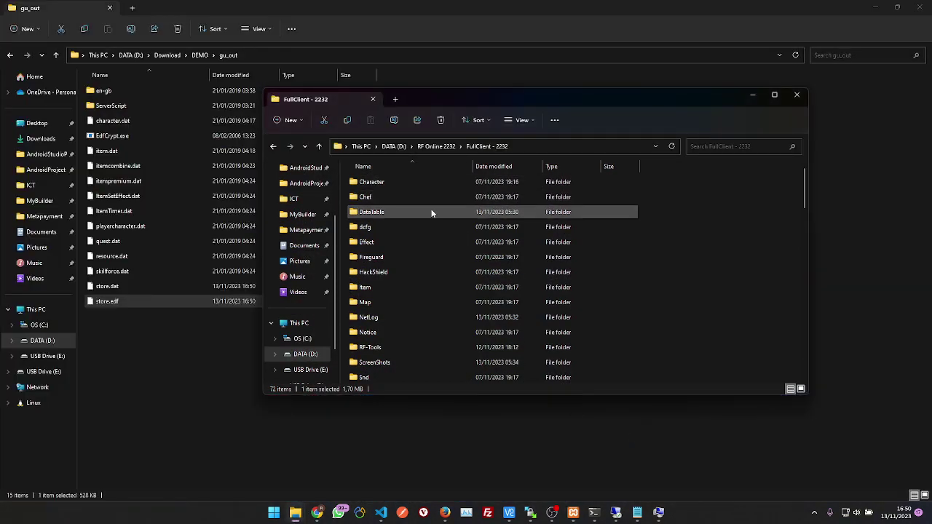
double_click(394, 212)
scroll(785, 285, down, 12)
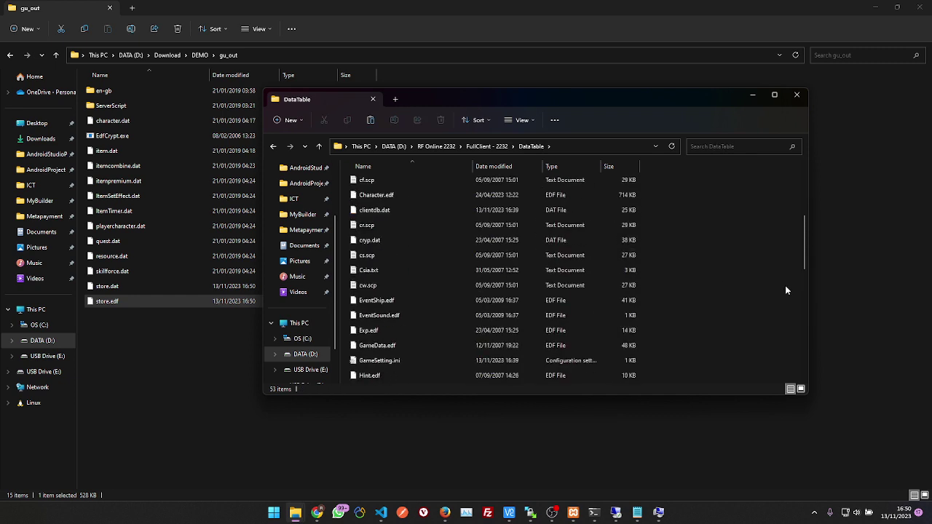
key(ctrl+v)
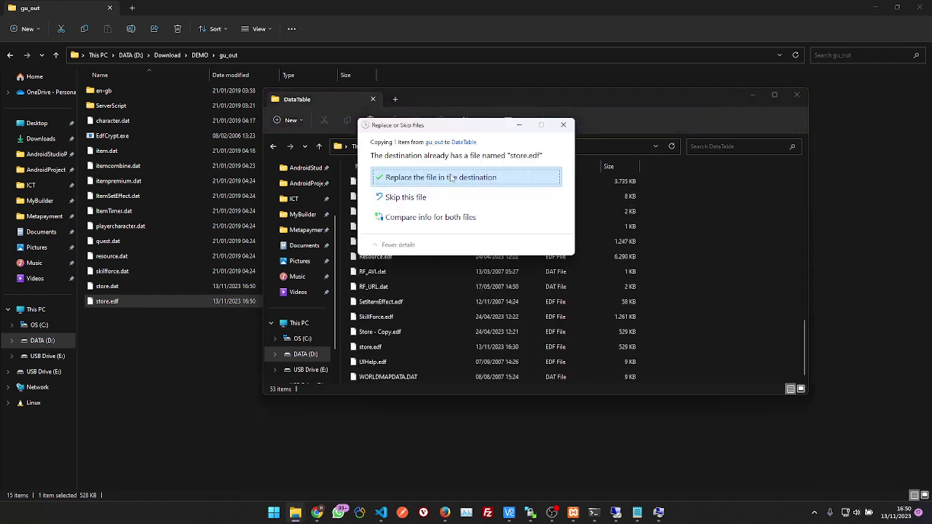
click(450, 177)
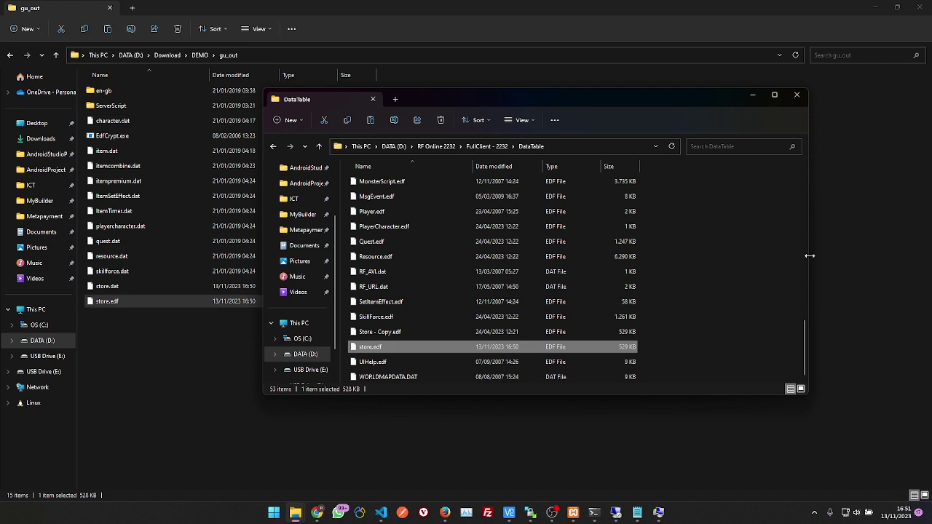
key(alt+F4)
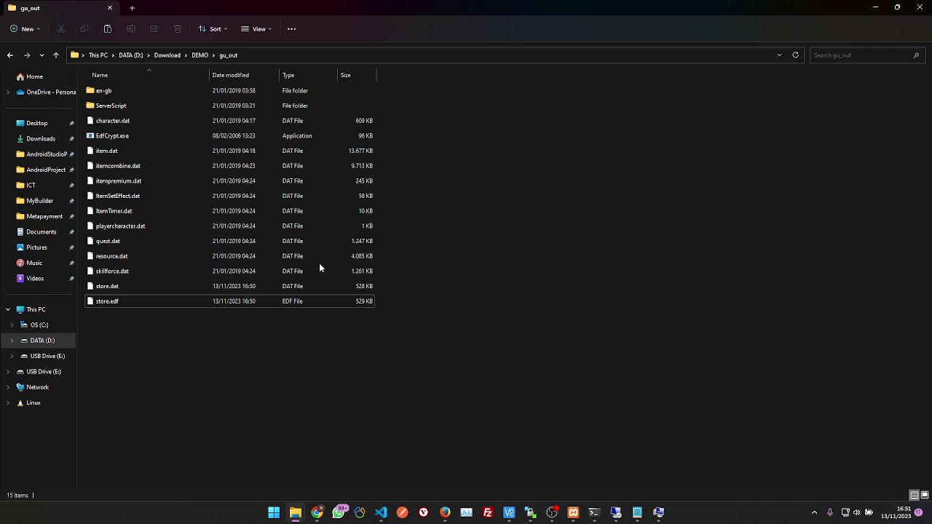
Open the ServerScript folder inside gu_out, going by way of the DEMO folder
click(202, 54)
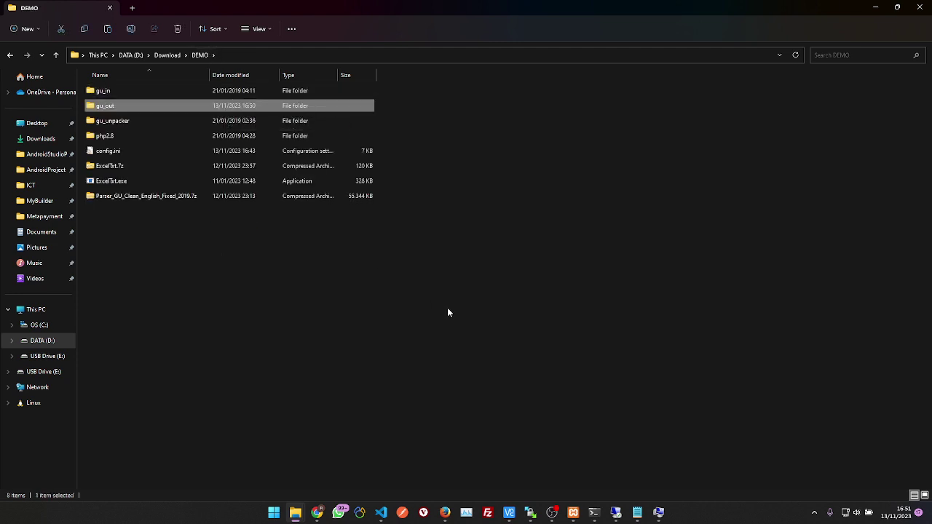
double_click(128, 108)
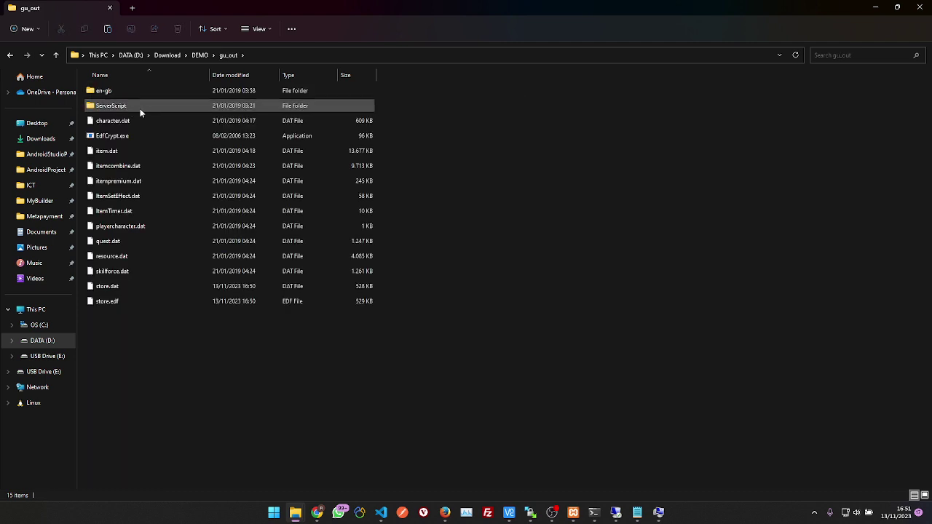
click(140, 109)
double_click(142, 107)
Locate StoreList.dat in the ServerScript folder and check its modification date
scroll(201, 150, down, 15)
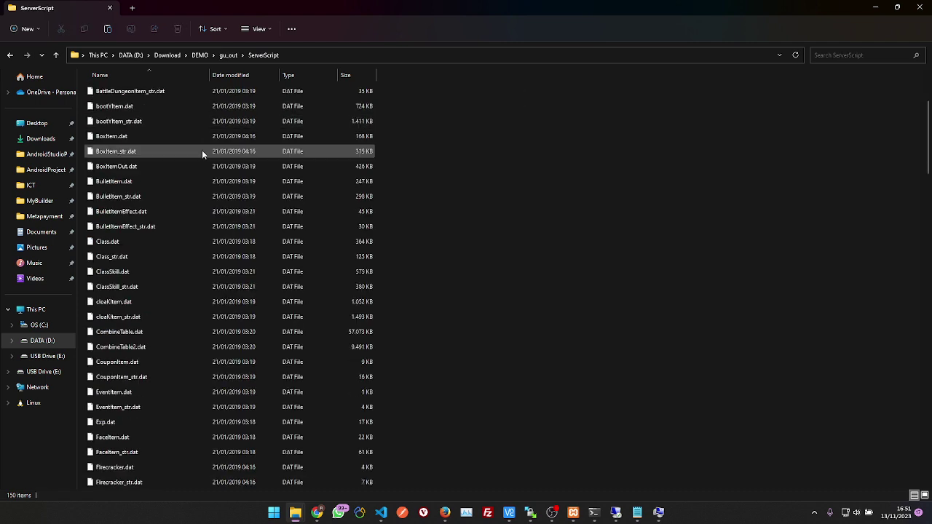
click(170, 184)
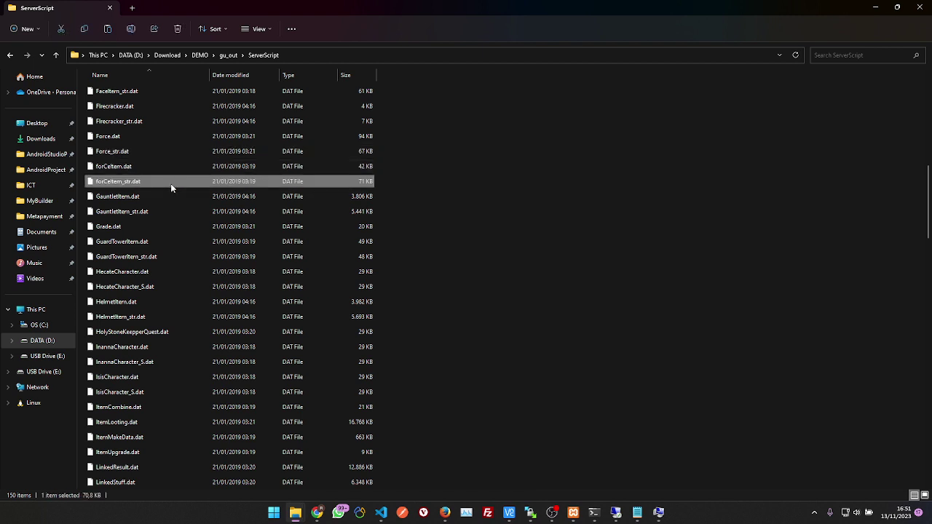
key(f)
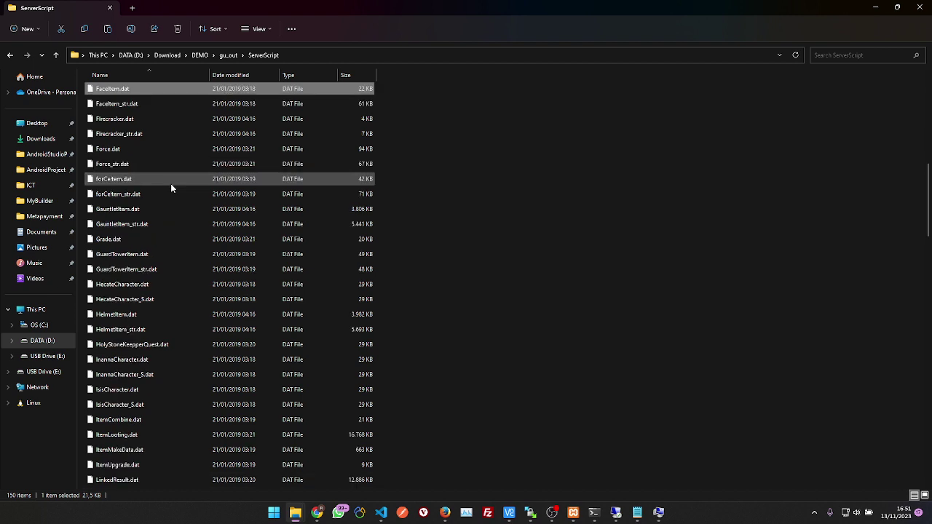
scroll(151, 181, down, 4)
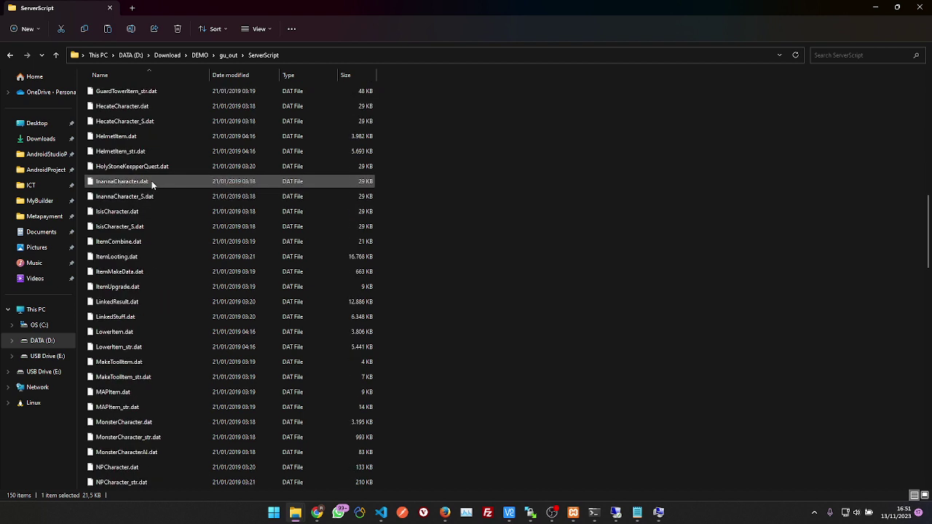
click(128, 286)
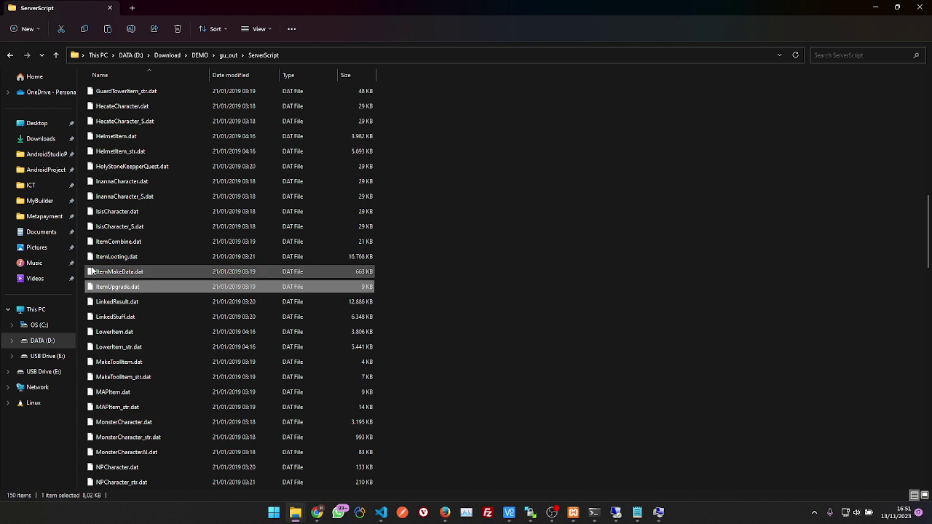
key(s)
key(s)
key(s)
key(s)
key(s)
key(s)
key(s)
key(s)
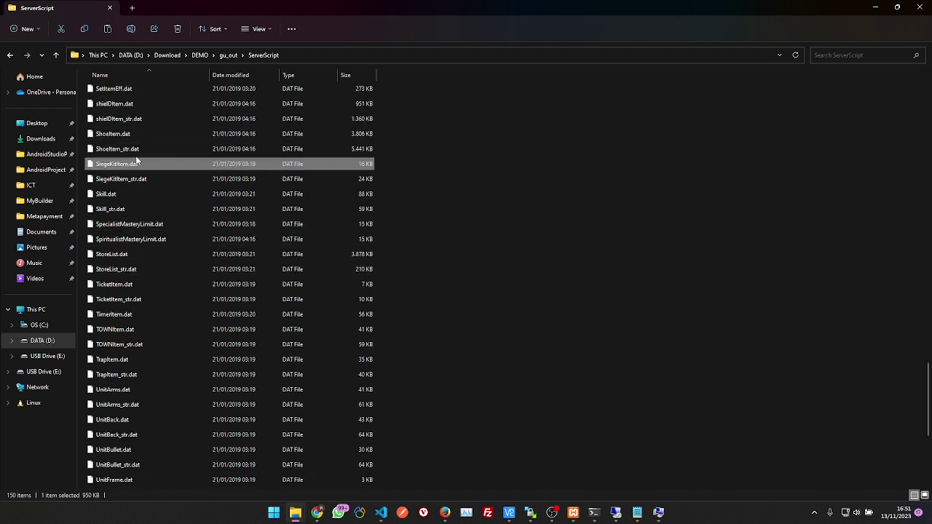
key(s)
key(s)
key(s)
key(s)
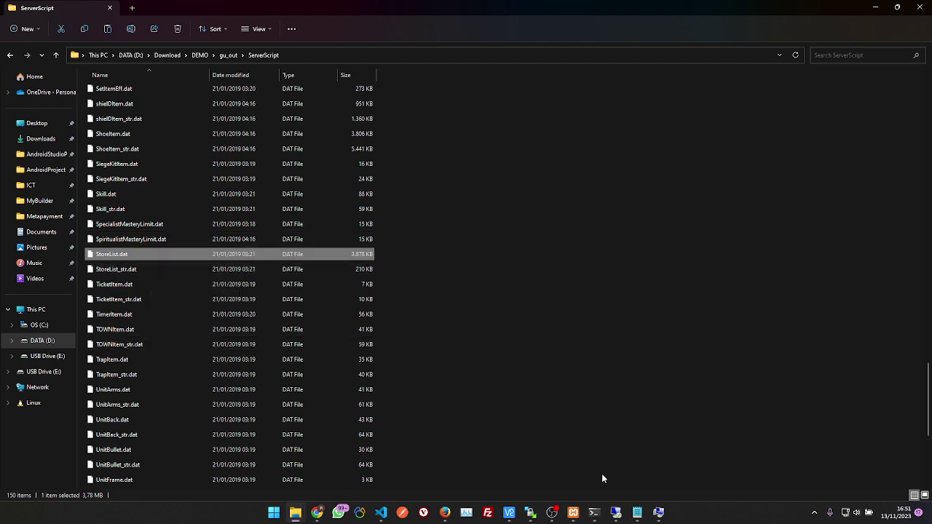
Run server.php with PHP in the PowerShell window at the php2.8 folder to generate the server scripts
mouse_move(599, 513)
click(676, 481)
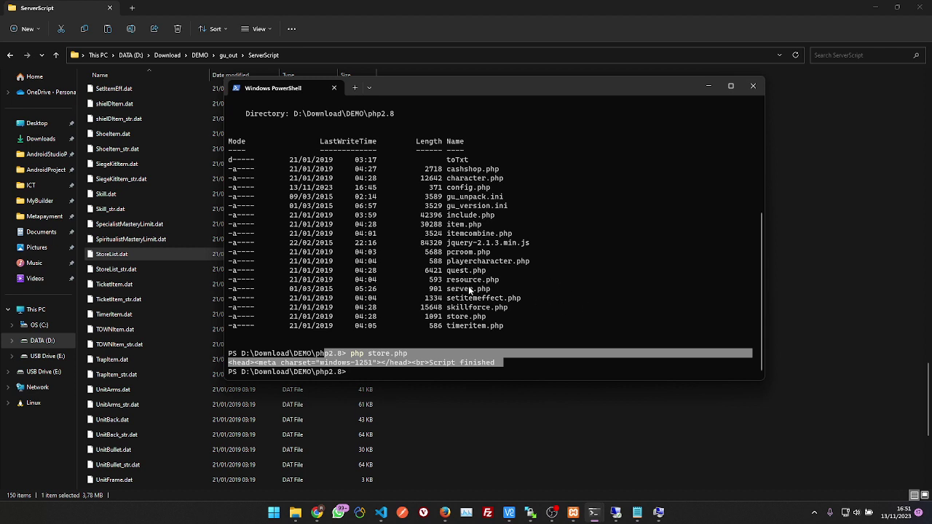
drag(490, 291, 456, 321)
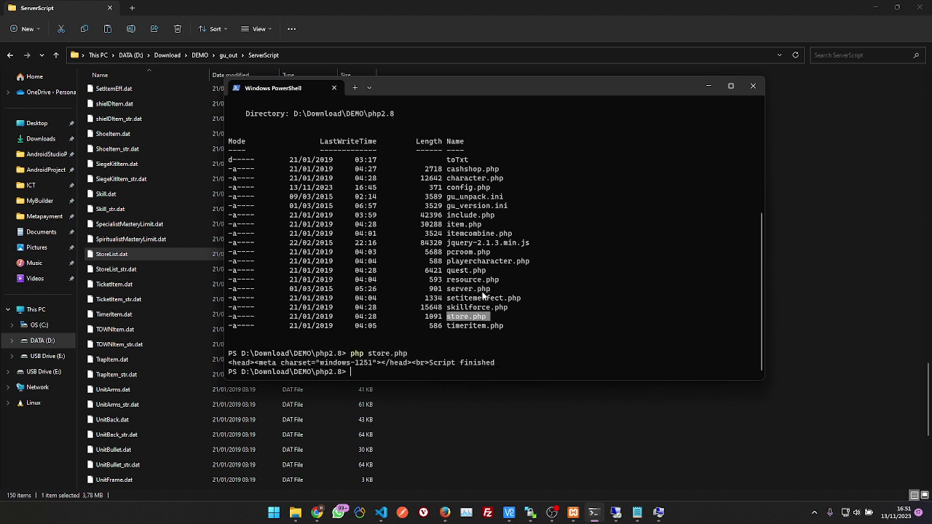
drag(497, 290, 452, 290)
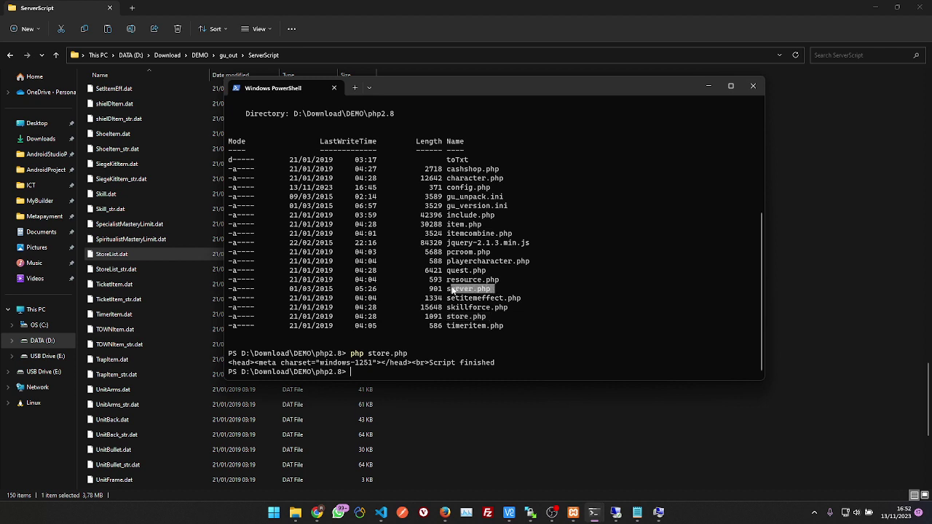
click(383, 375)
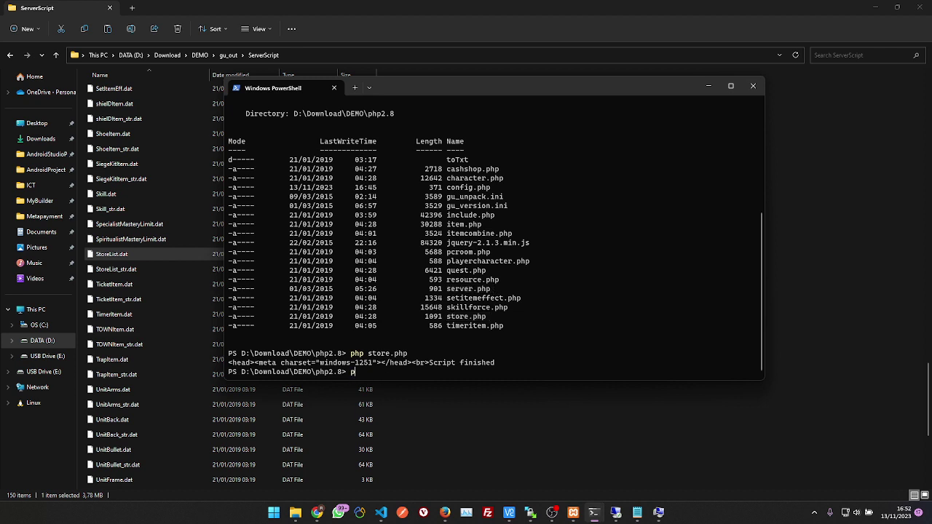
text(php .\ser)
key(Tab)
key(Return)
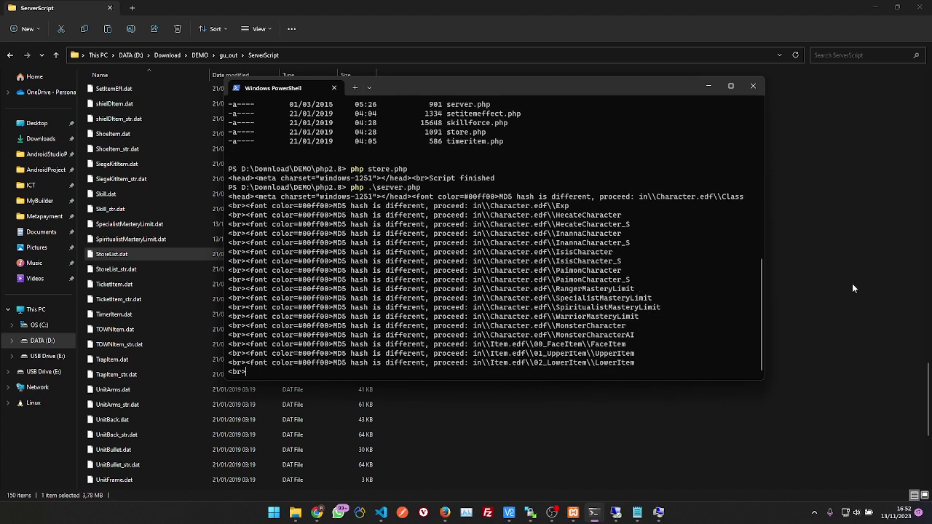
Return to the ServerScript folder and examine which .dat files have a new modification date
click(787, 320)
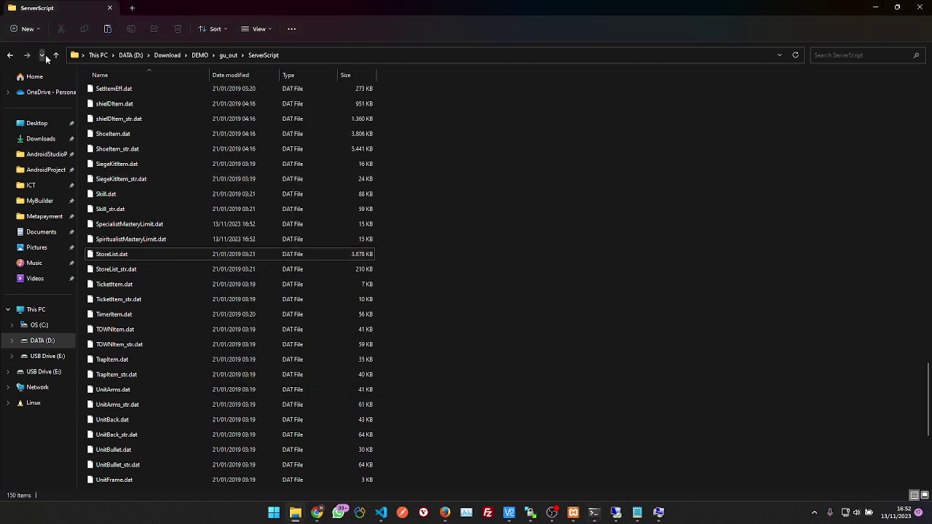
right_click(571, 198)
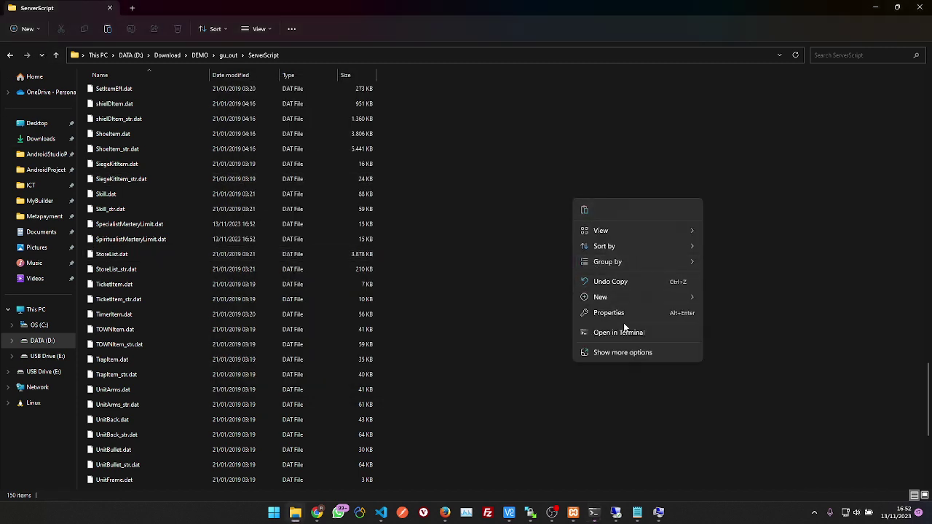
click(625, 160)
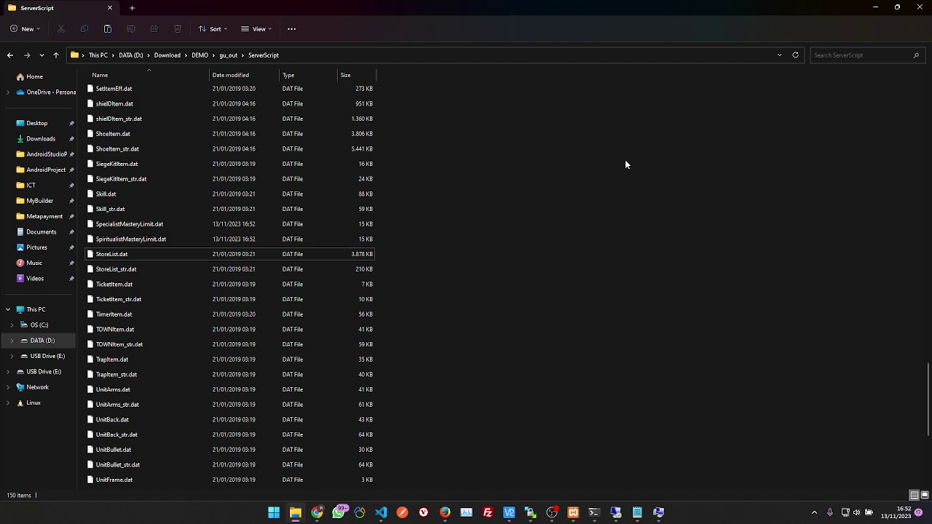
scroll(554, 174, up, 20)
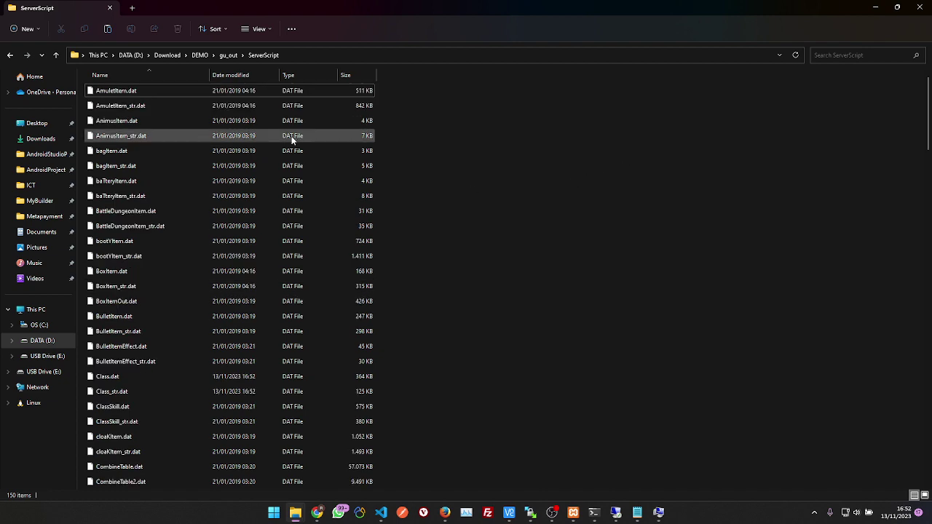
scroll(219, 124, down, 15)
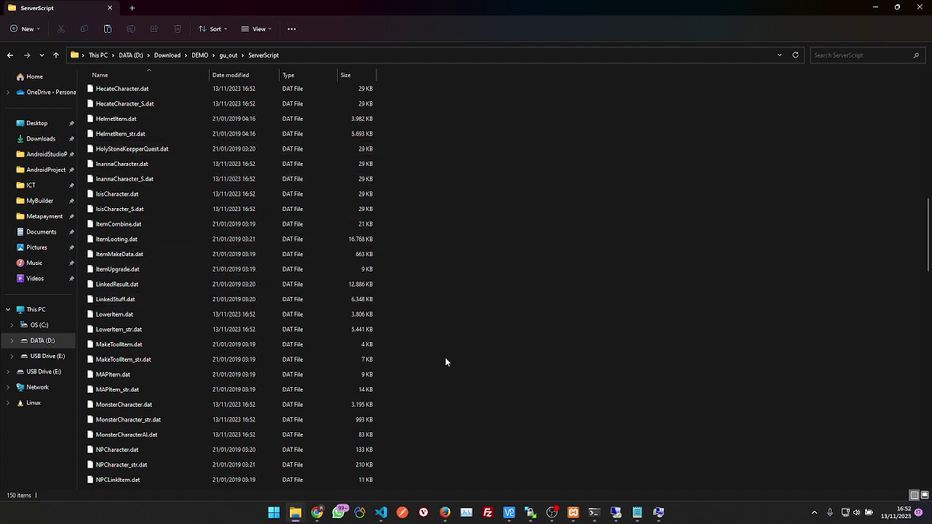
Check the progress of server.php in PowerShell, and close the System Properties dialog without changes
click(659, 513)
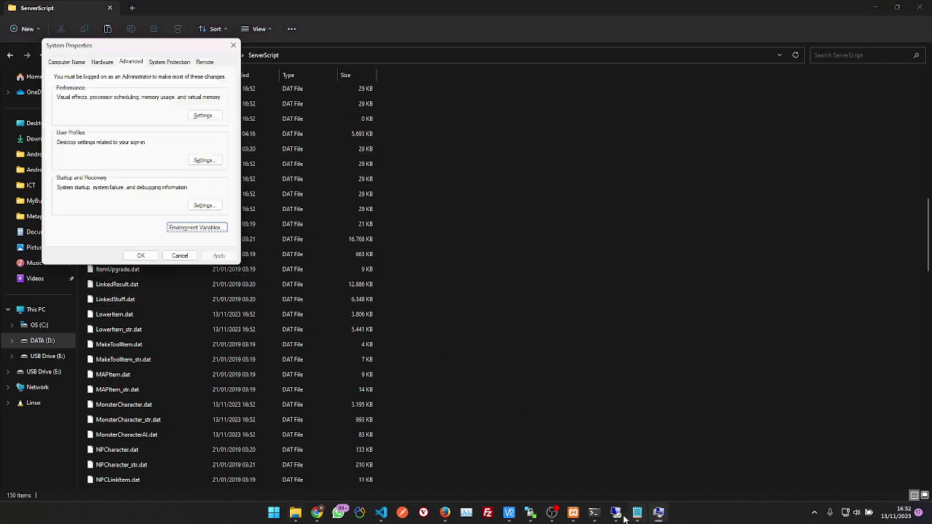
mouse_move(596, 515)
click(682, 441)
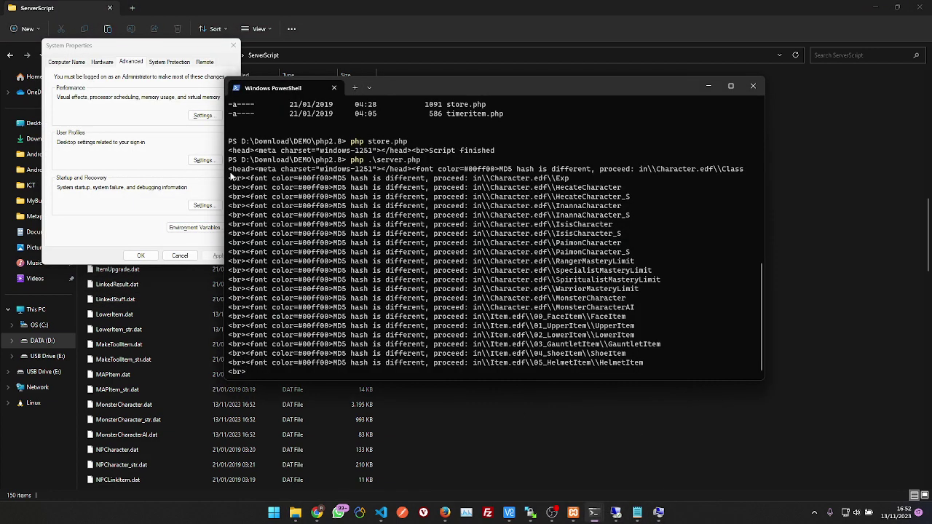
click(180, 256)
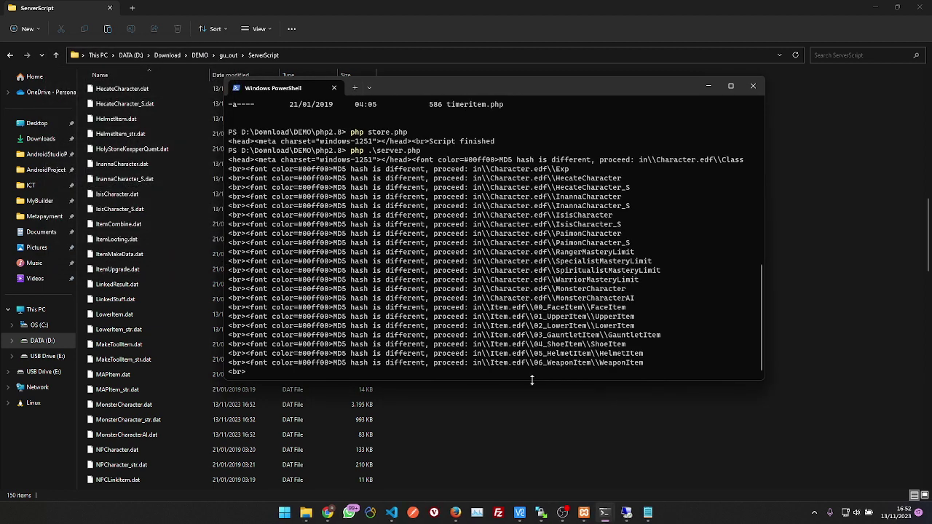
Switch to the Remote Desktop session and shut down the RF Online zone server, AccountServer and LoginServer
click(628, 513)
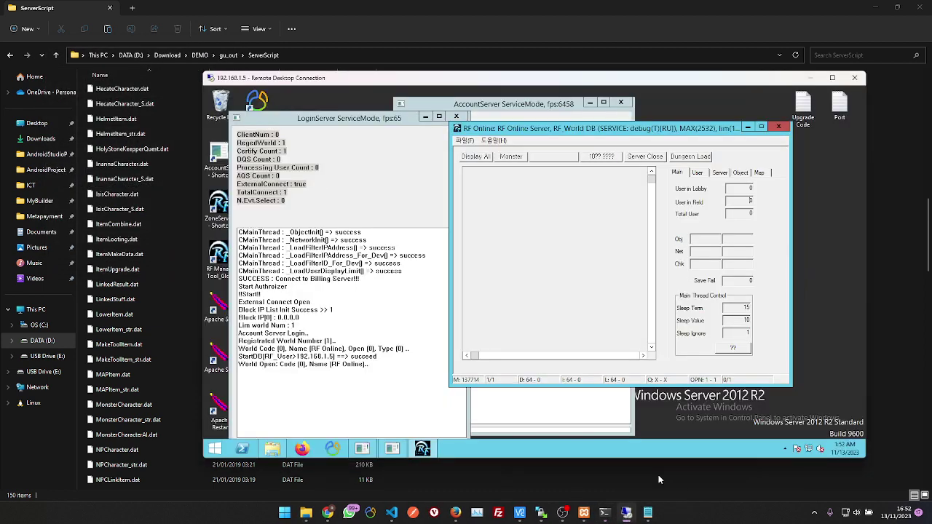
click(787, 128)
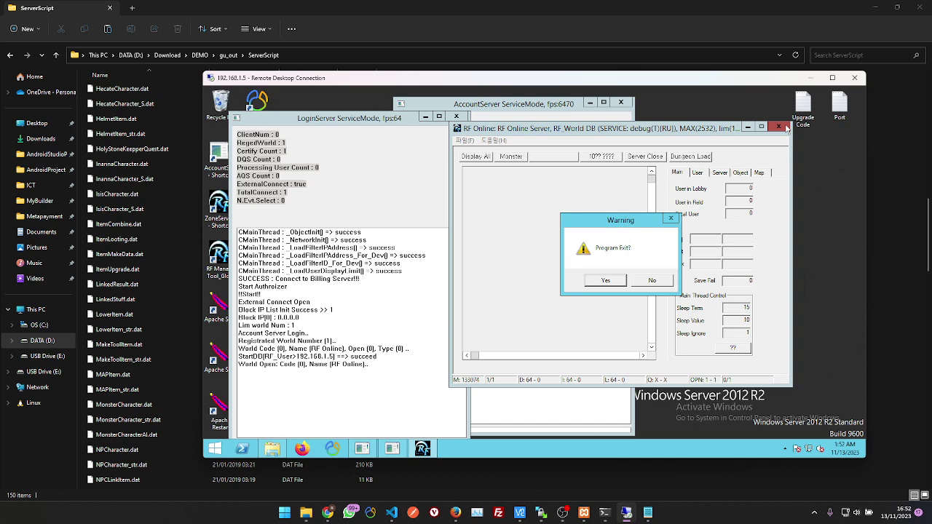
click(606, 281)
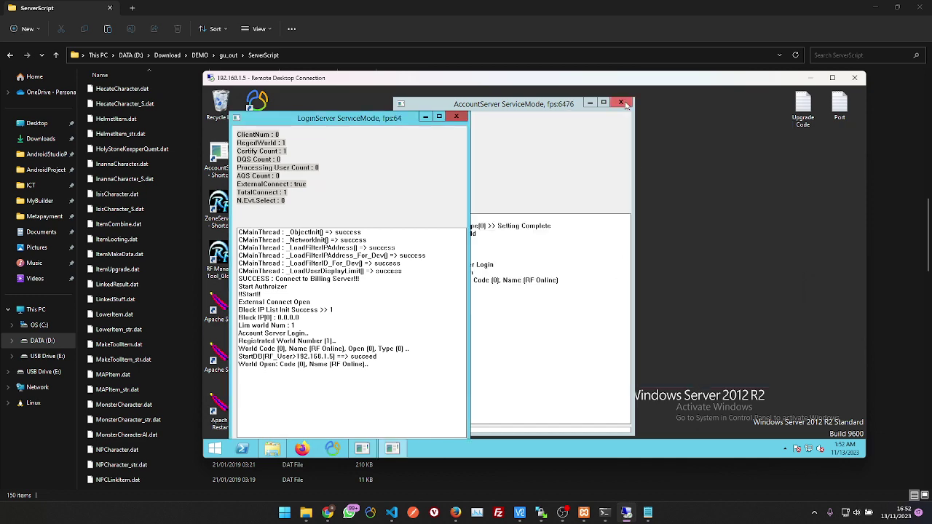
click(627, 106)
click(533, 304)
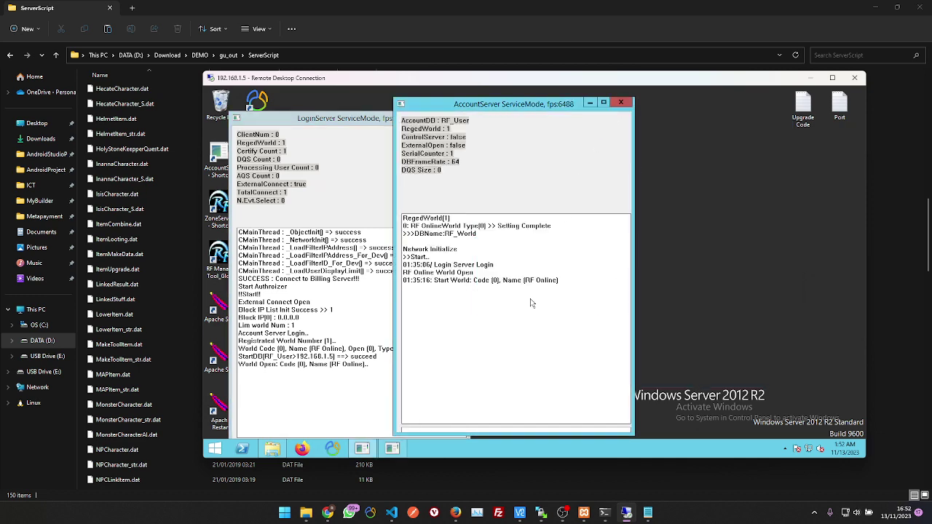
click(350, 122)
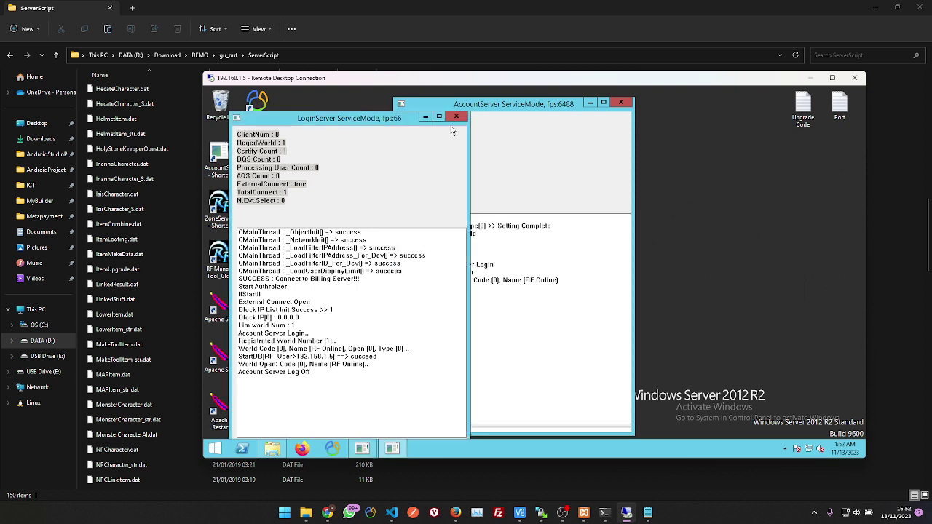
click(459, 118)
click(533, 298)
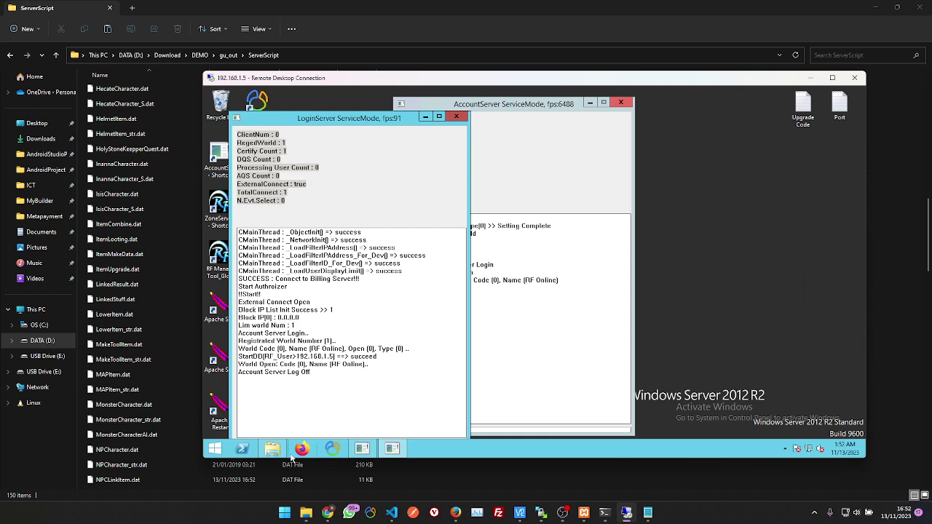
Show the server's Script folder, dismiss the GameServer error dialog, and look at the StoreList and StoreList_str backup copies
mouse_move(281, 452)
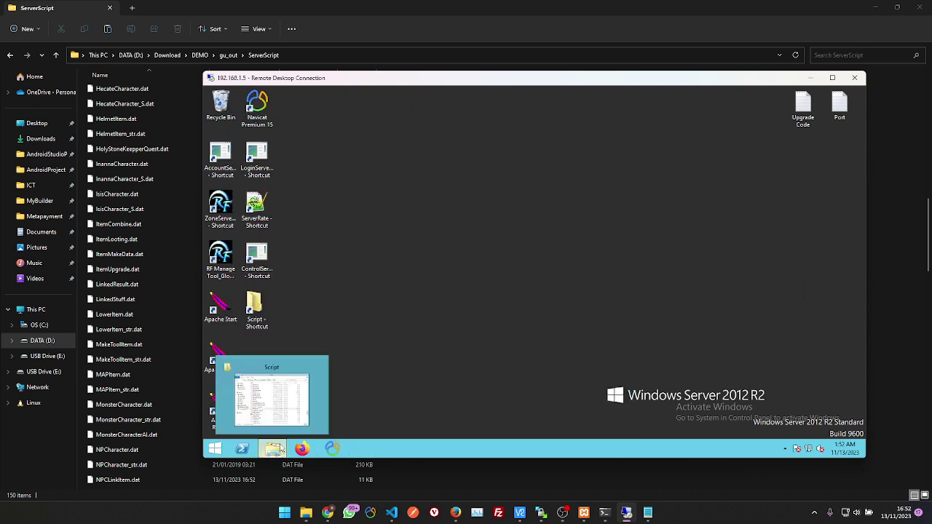
click(280, 419)
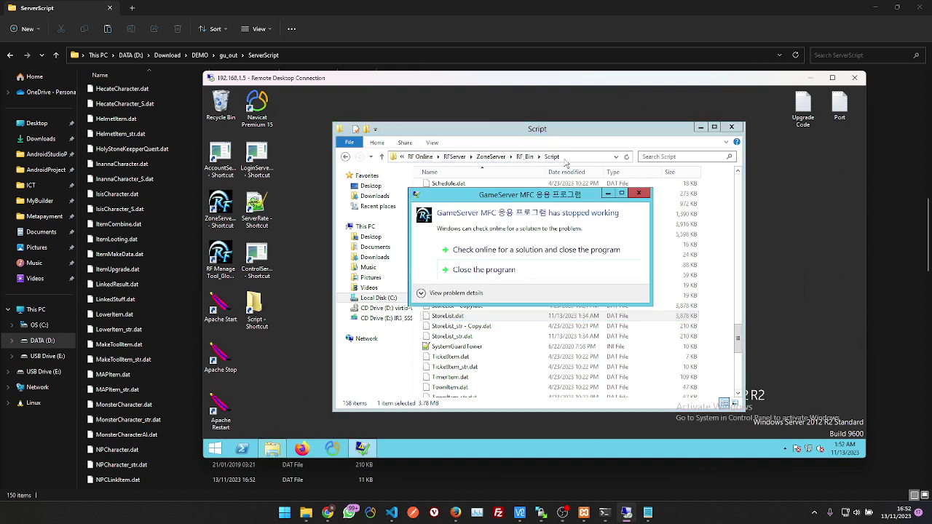
click(638, 193)
click(639, 193)
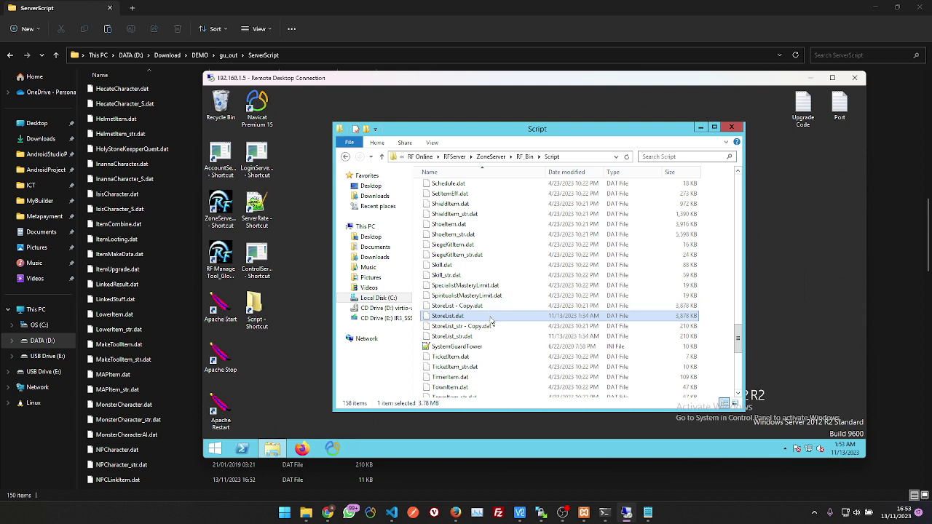
click(488, 308)
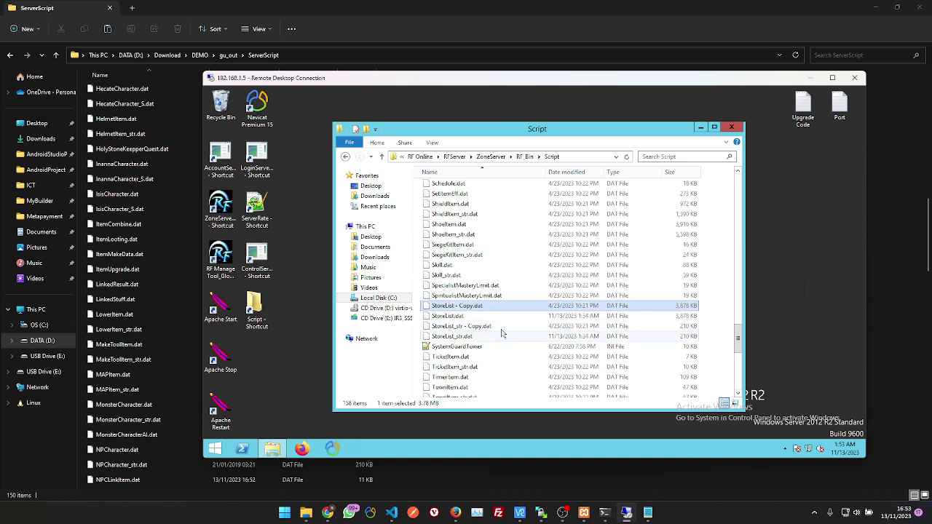
click(499, 328)
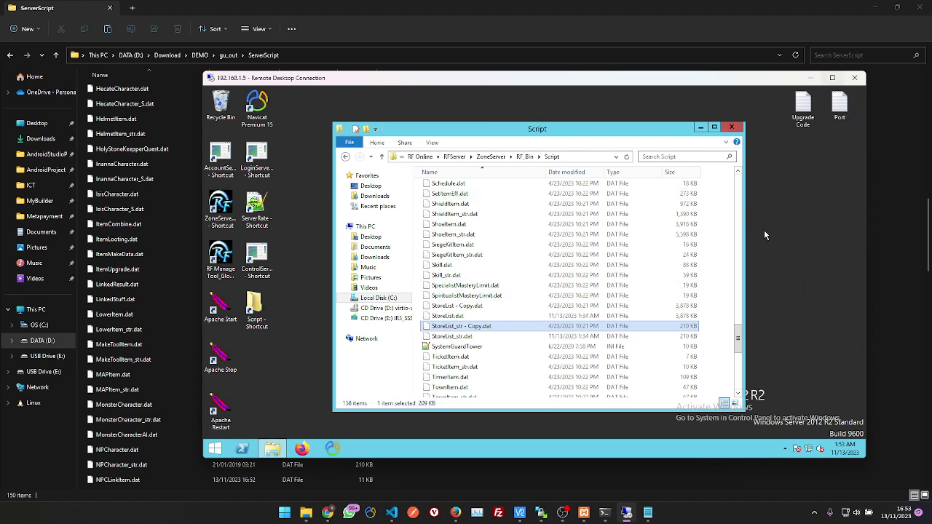
Check how far server.php has run in PowerShell, and return to the Script folder in the Remote Desktop session
click(605, 513)
click(705, 455)
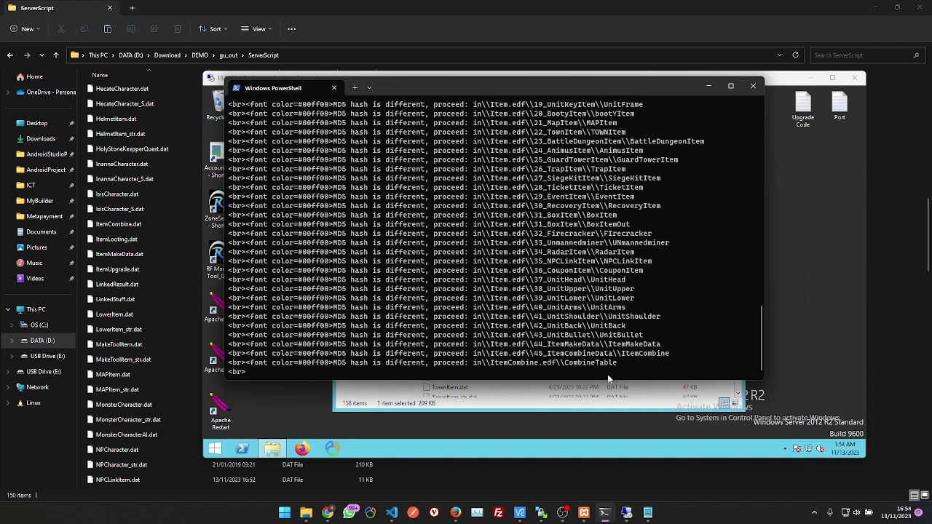
mouse_move(572, 510)
click(672, 413)
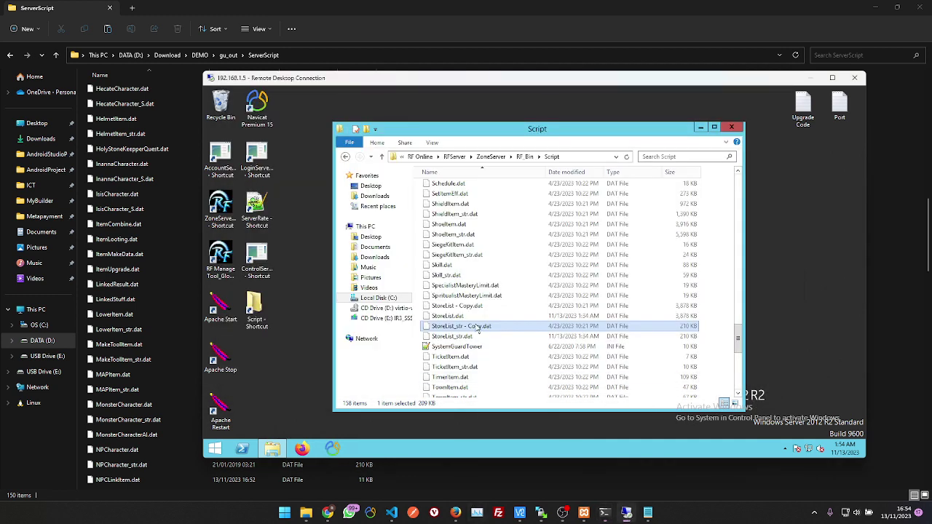
Look at the StoreList backup copy in the server's Script folder, and check how far server.php has run in PowerShell
click(501, 309)
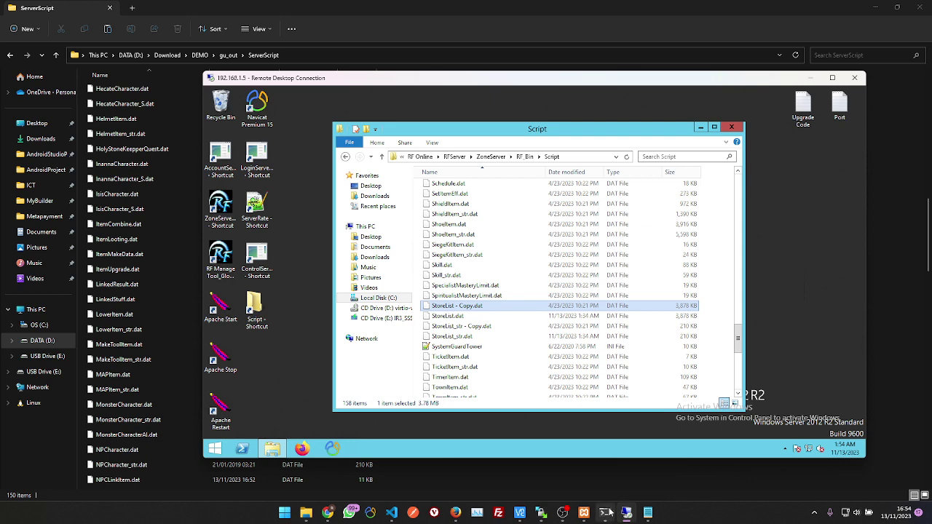
mouse_move(604, 513)
click(709, 478)
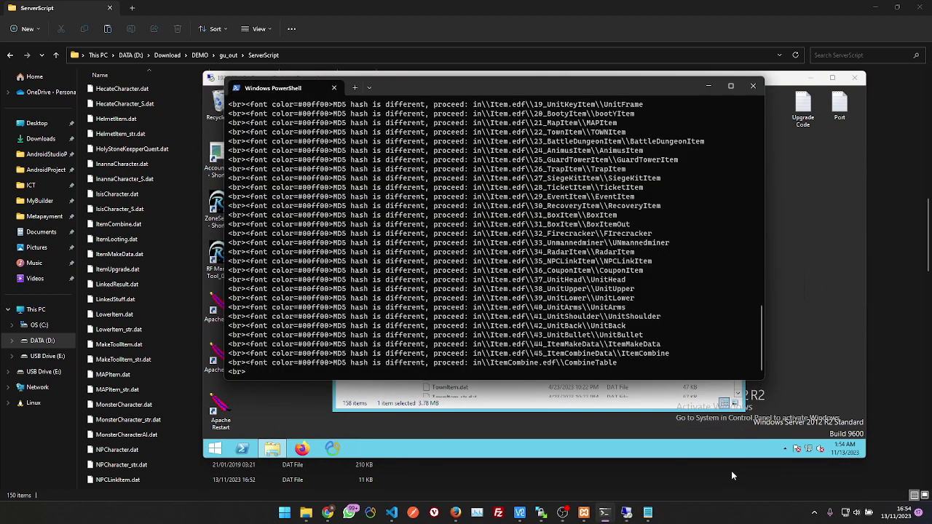
click(730, 469)
Examine the modification dates of the generated files in the local ServerScript folder, including those of StoreList.dat
right_click(643, 218)
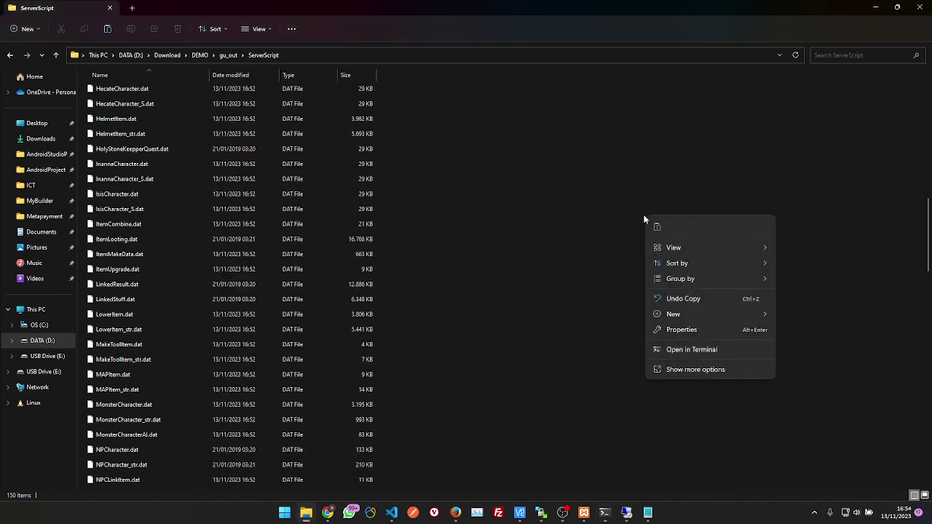
click(581, 210)
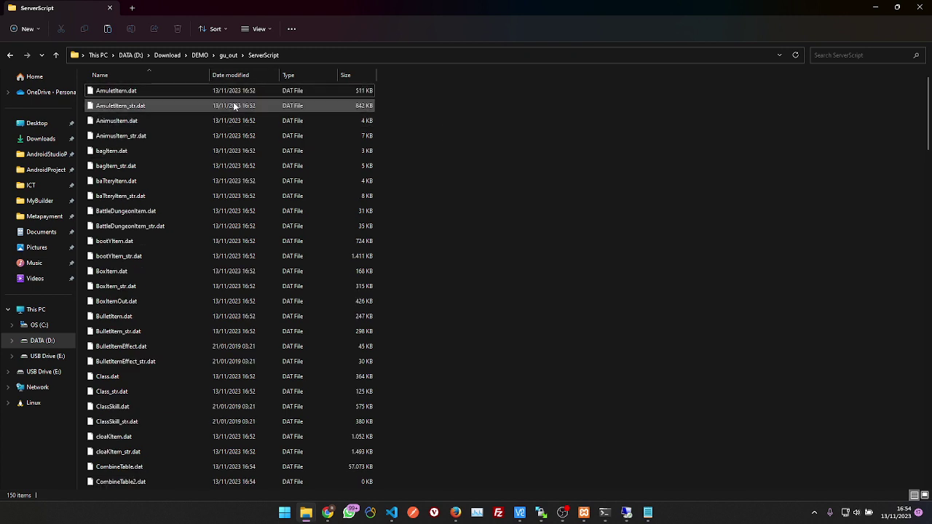
click(232, 348)
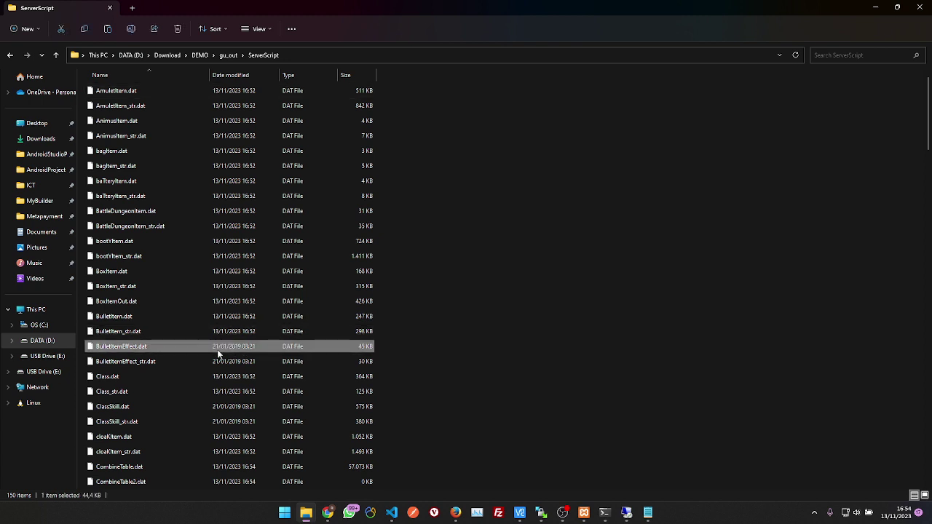
click(219, 362)
scroll(239, 365, down, 5)
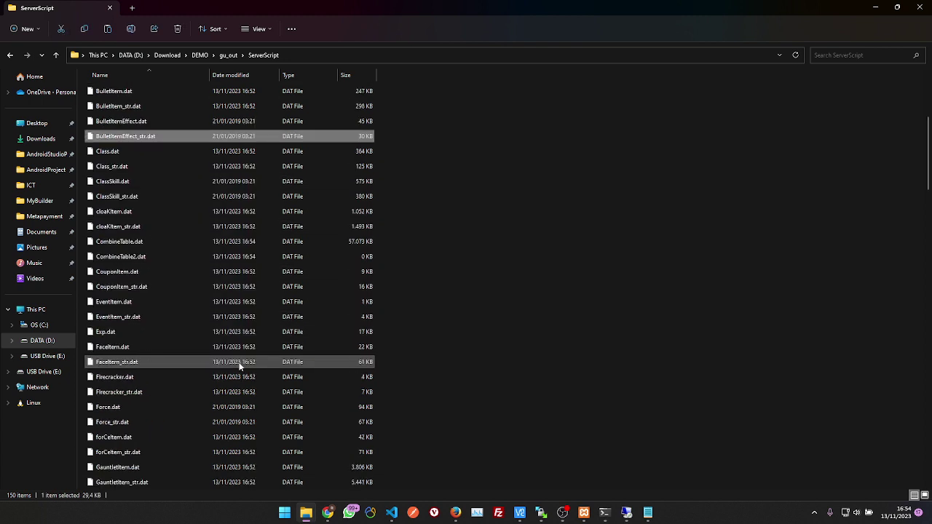
scroll(239, 362, down, 3)
click(242, 335)
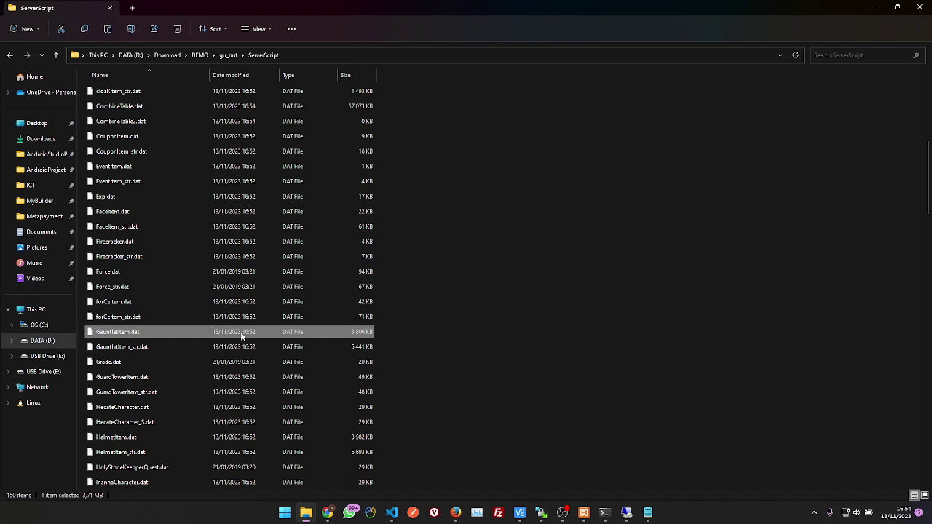
scroll(198, 392, down, 1)
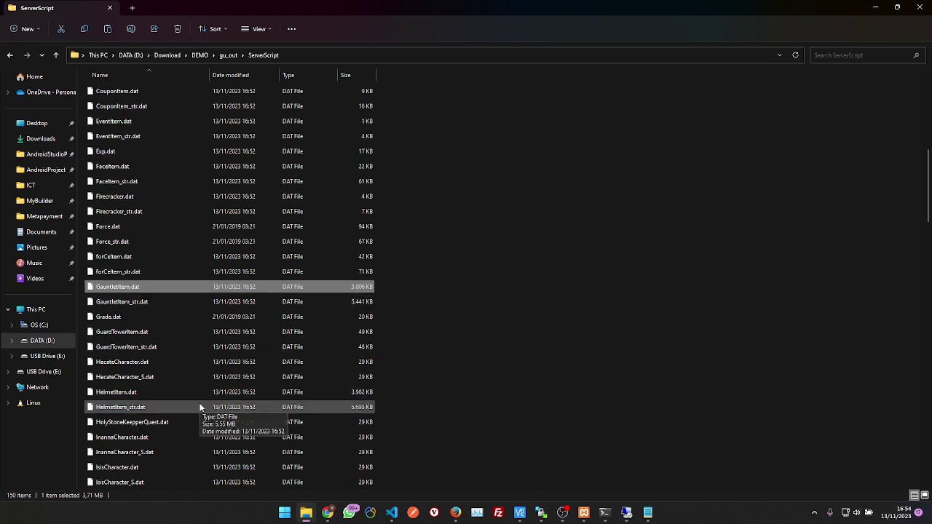
text(st)
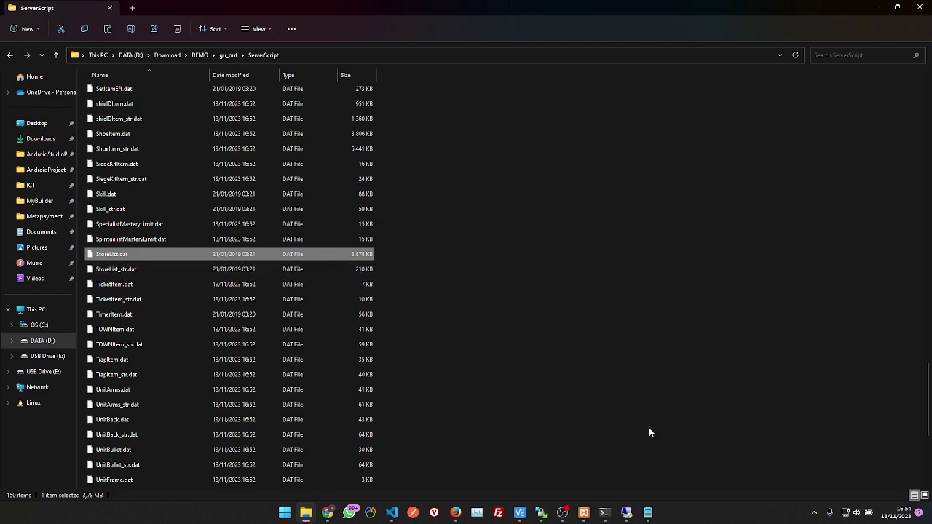
Check the server.php progress again, and review whether SetItemEff.dat and StoreList.dat in ServerScript have been regenerated
mouse_move(604, 513)
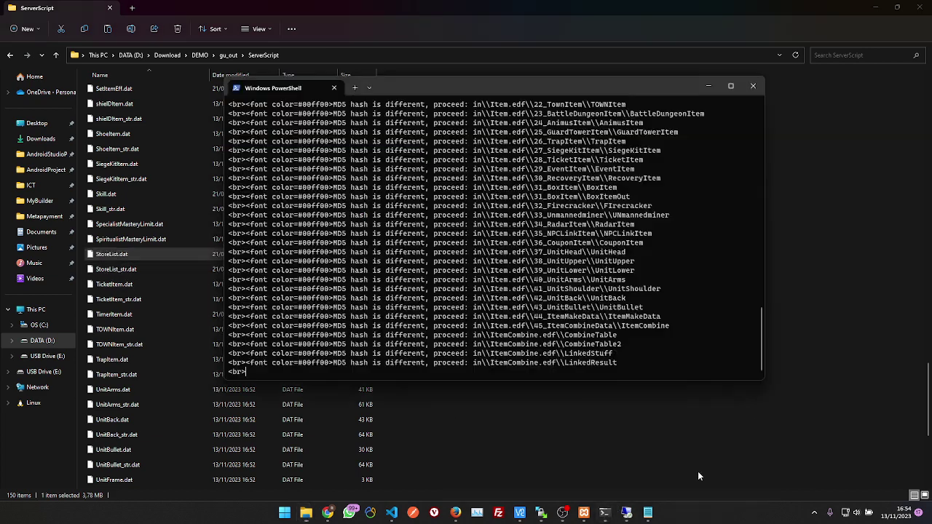
click(698, 471)
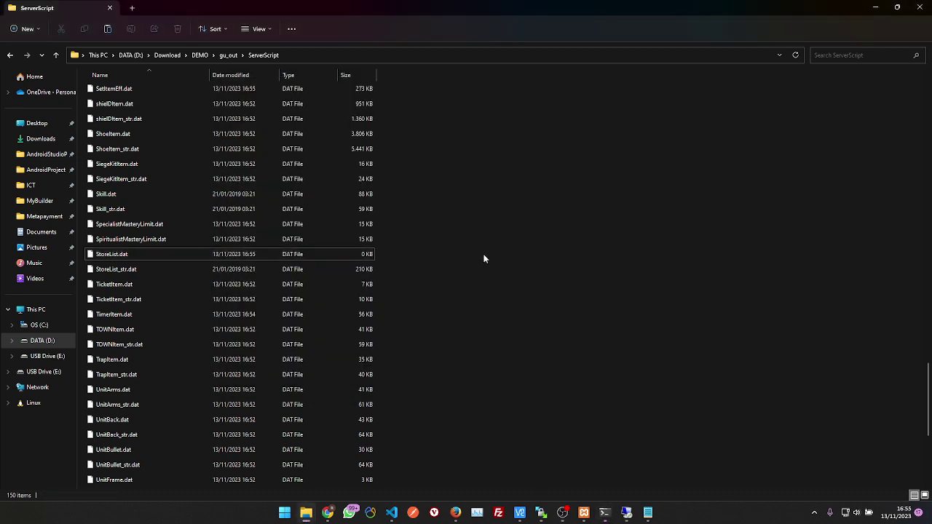
scroll(483, 260, up, 20)
scroll(232, 321, down, 3)
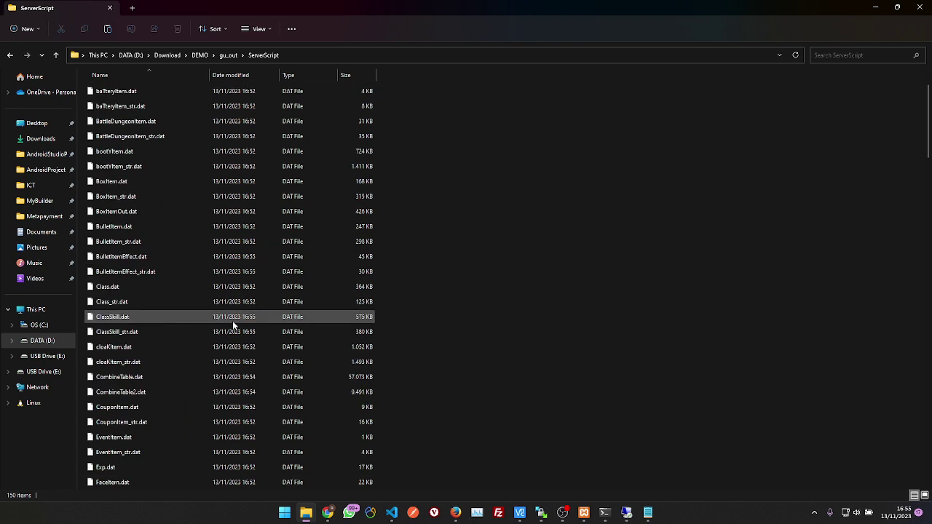
text(set)
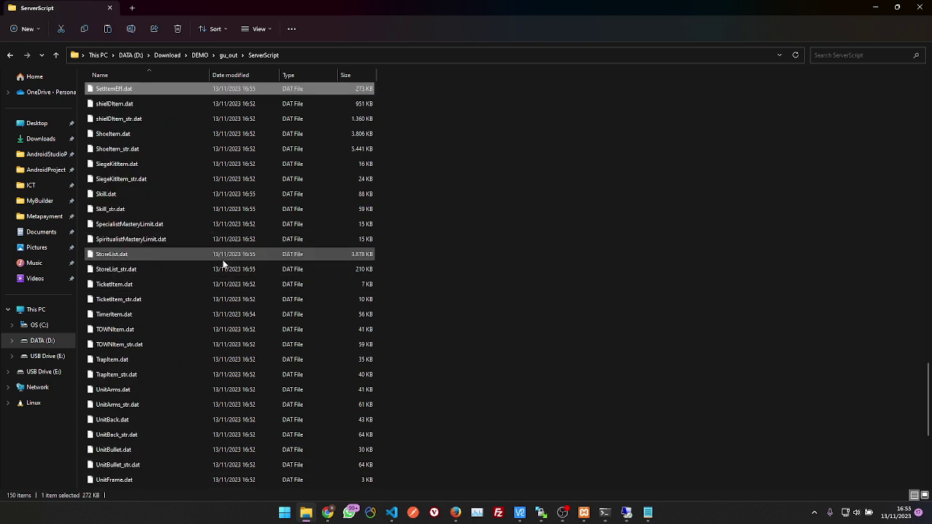
text(st)
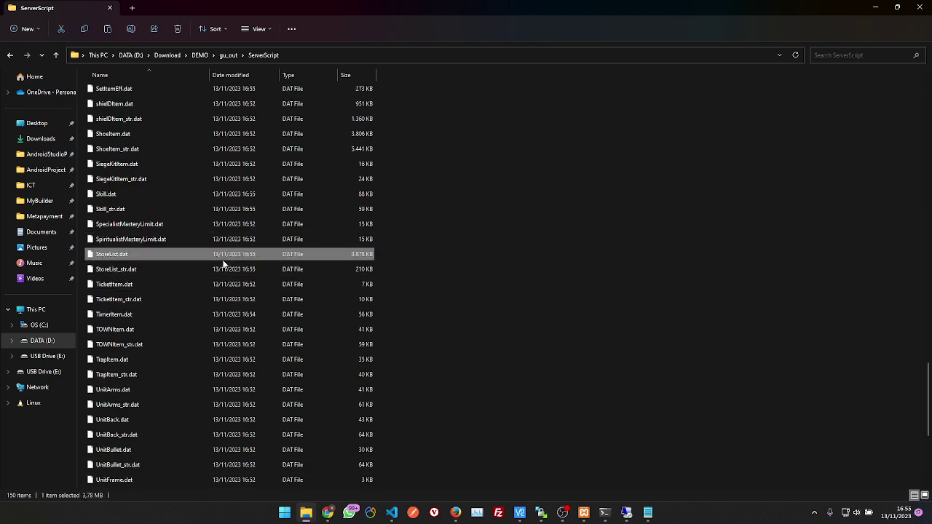
Upload StoreList.dat and StoreList_str.dat from ServerScript to the server's ZoneServer/RF_Bin/Script folder with WinSCP
click(251, 270)
key(Up)
click(520, 513)
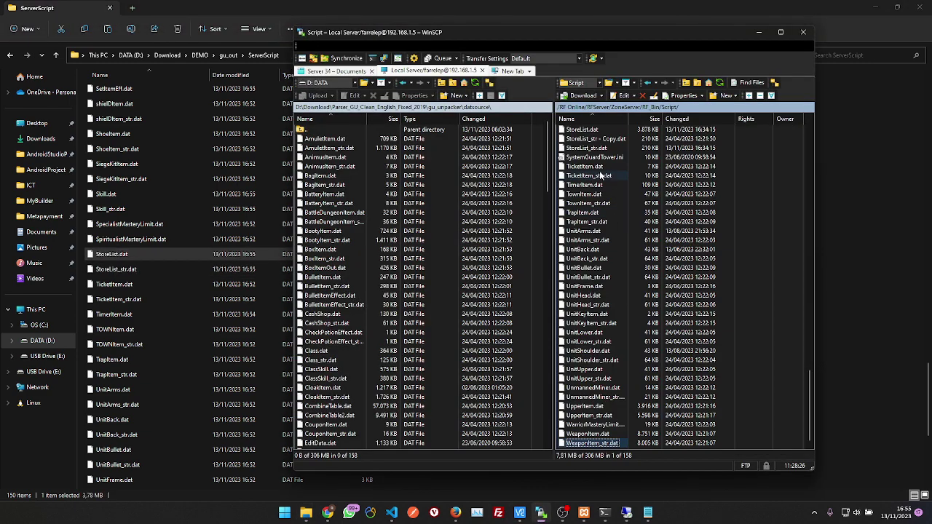
ctrl+click(118, 269)
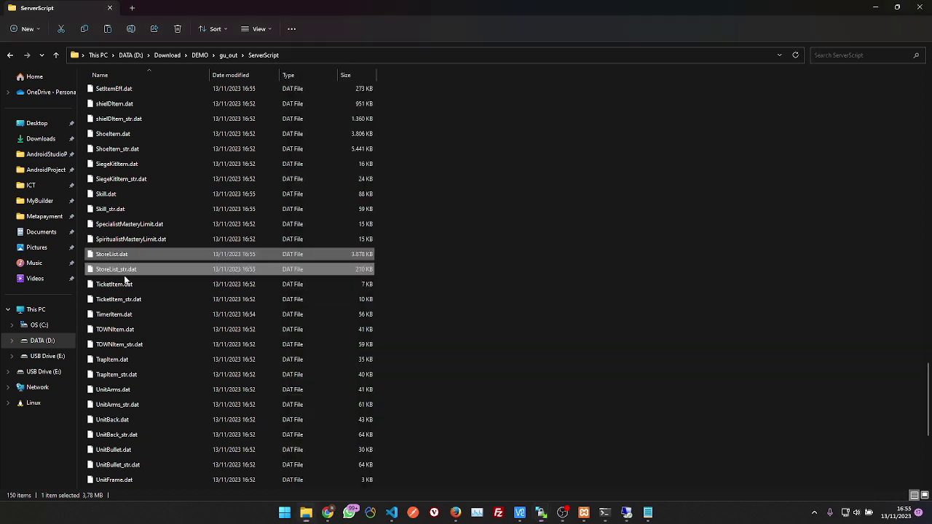
drag(149, 270, 759, 328)
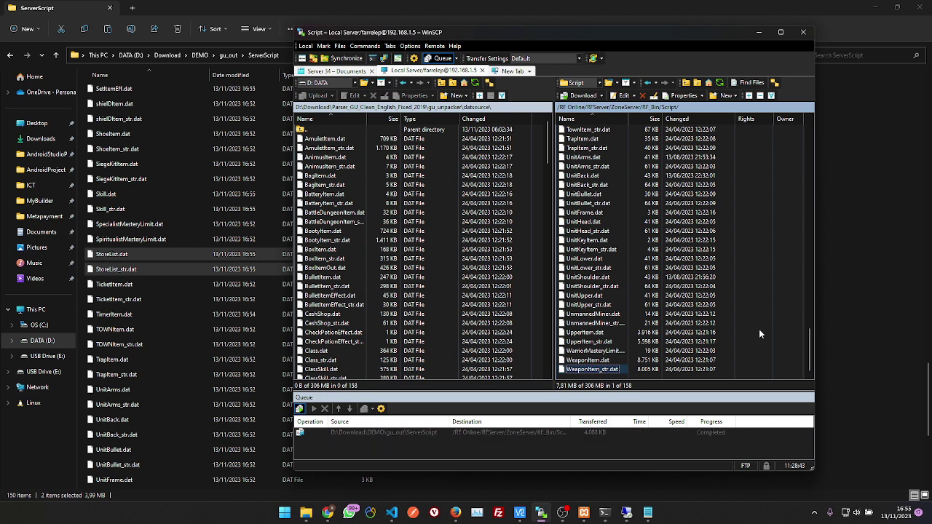
Switch to the Remote Desktop session, minimise the Script folder, and start AccountServer, LoginServer and the RF Online zone server
click(625, 514)
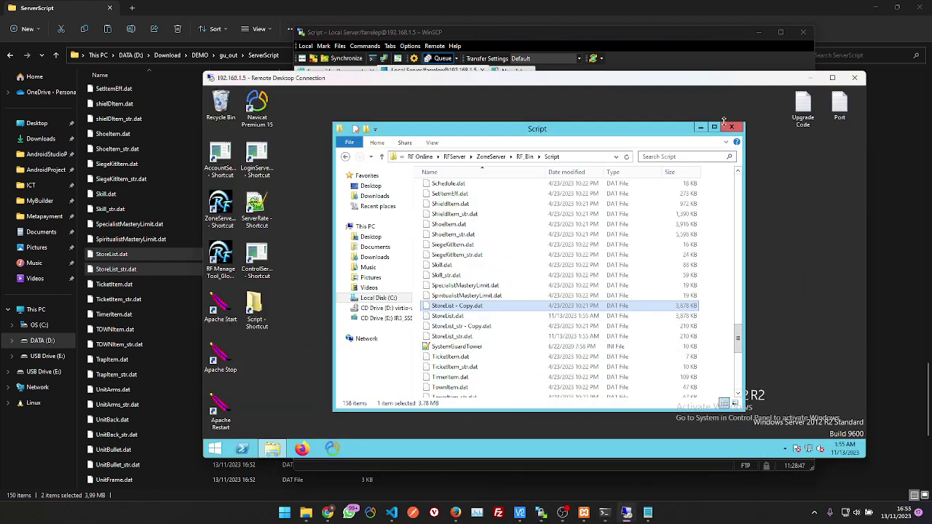
click(701, 128)
double_click(228, 156)
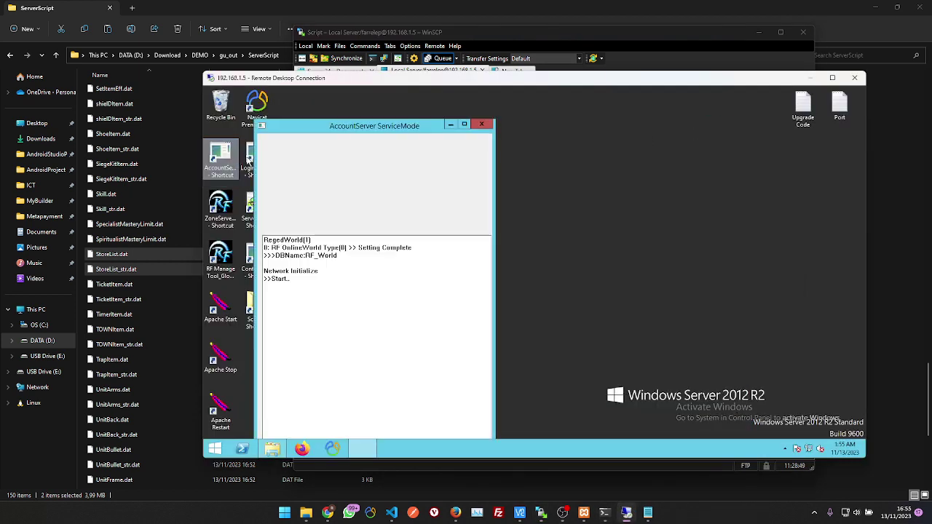
double_click(252, 156)
click(464, 125)
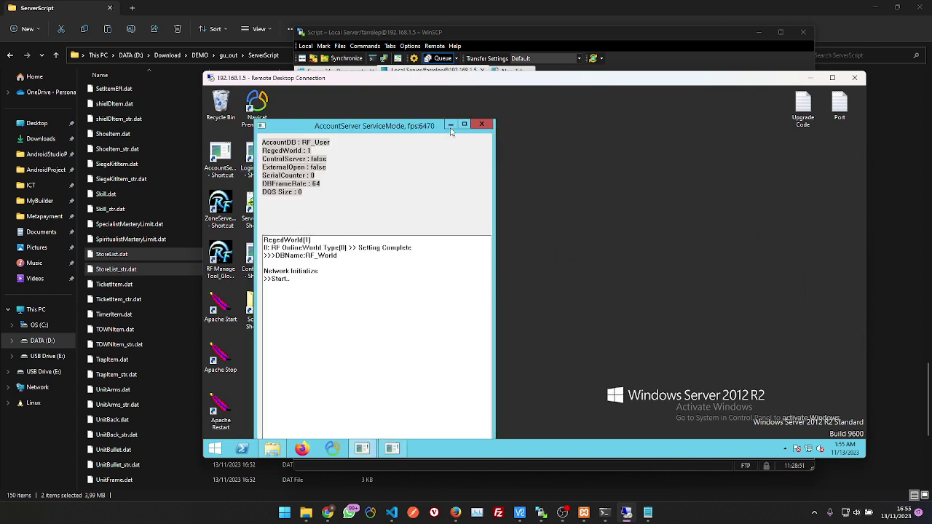
click(447, 126)
double_click(221, 209)
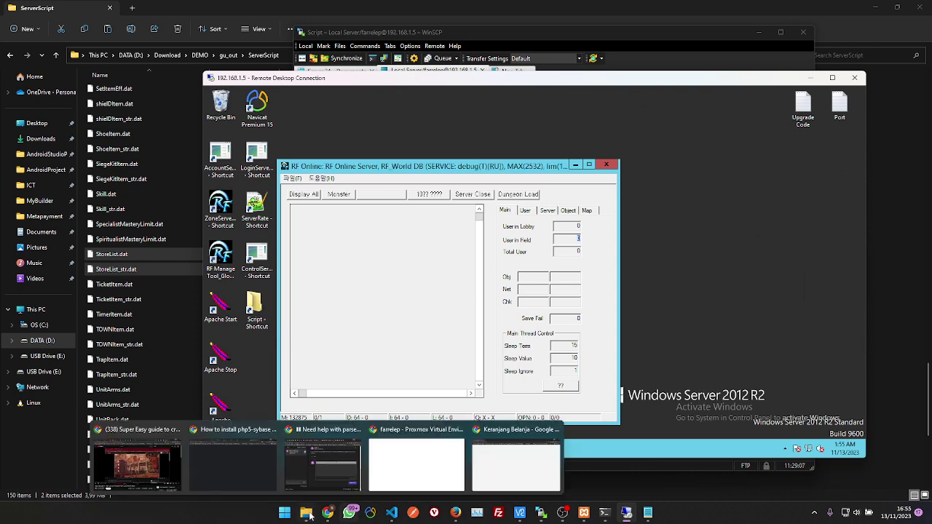
Go to the local FullClient - 2232 folder and start the RF Online game launcher
click(732, 459)
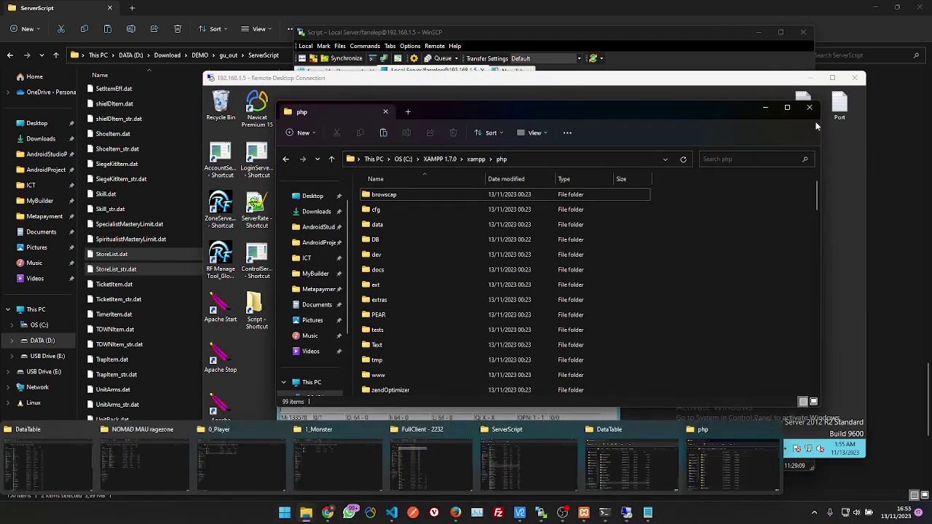
click(766, 107)
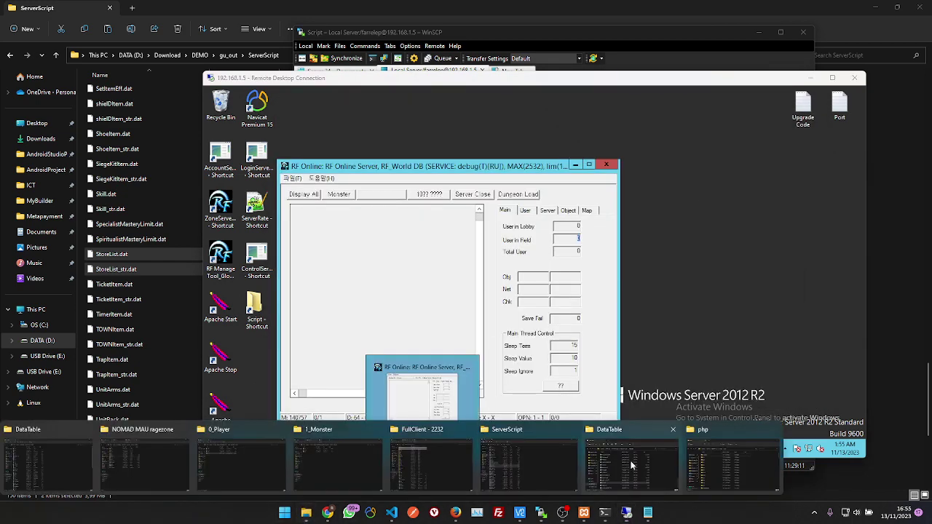
click(632, 465)
click(487, 146)
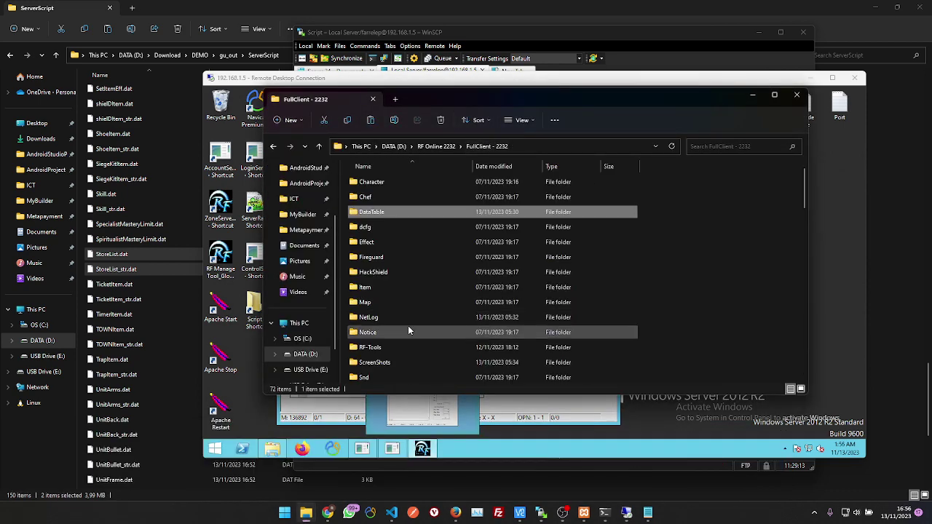
click(404, 347)
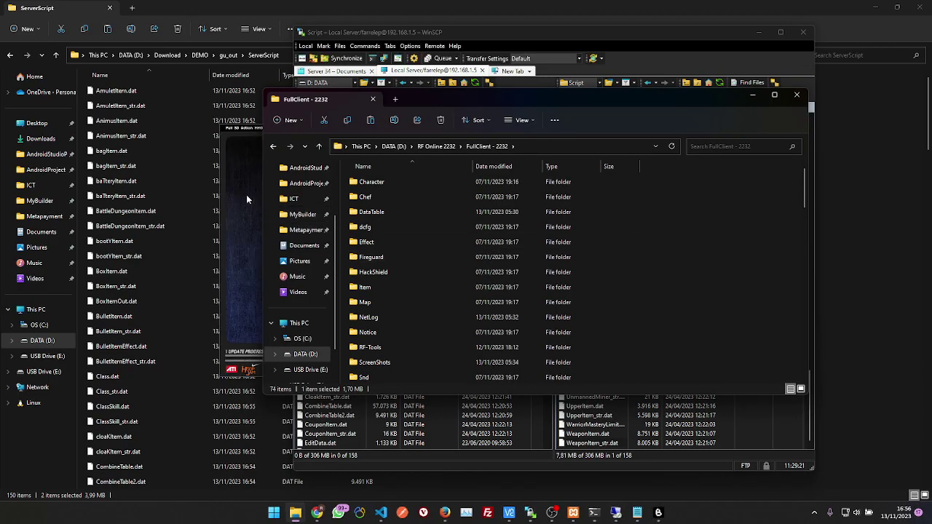
Log in to the RF Online launcher with the account password and join the RF Online server
click(247, 194)
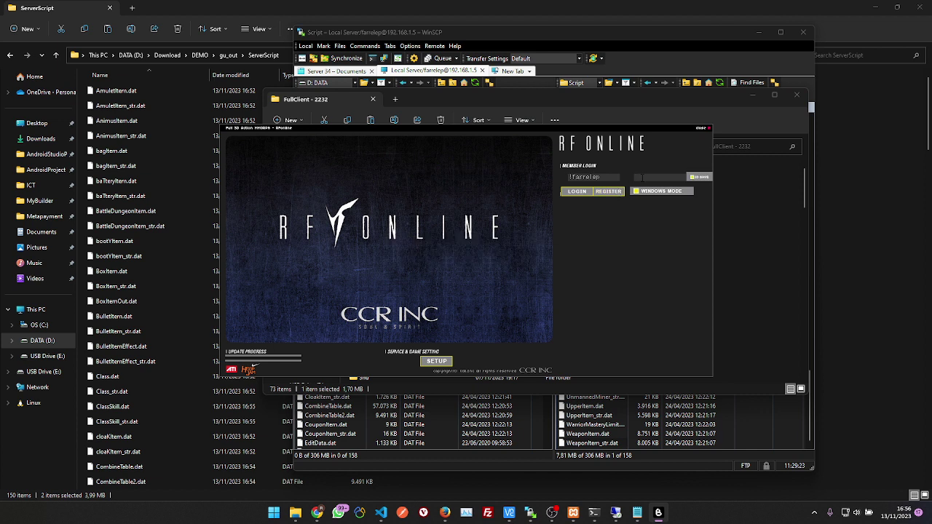
text(********)
key(Return)
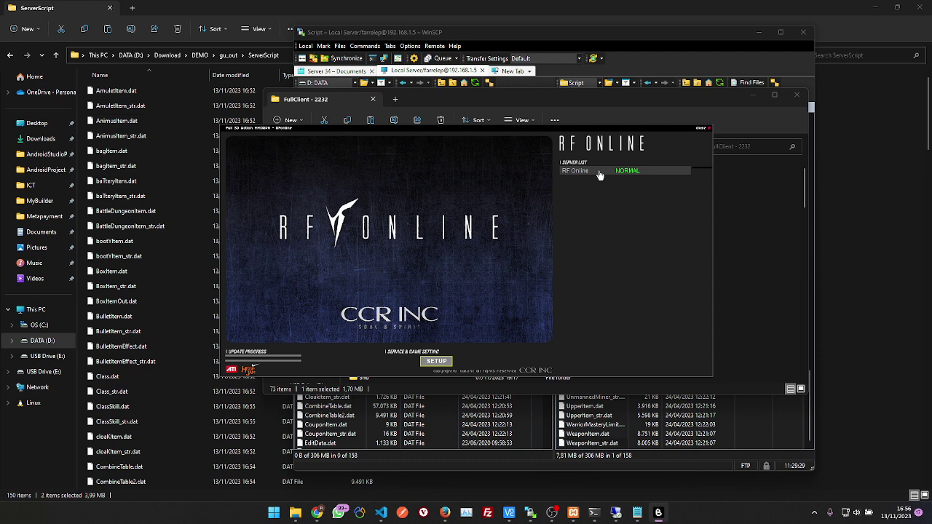
double_click(598, 171)
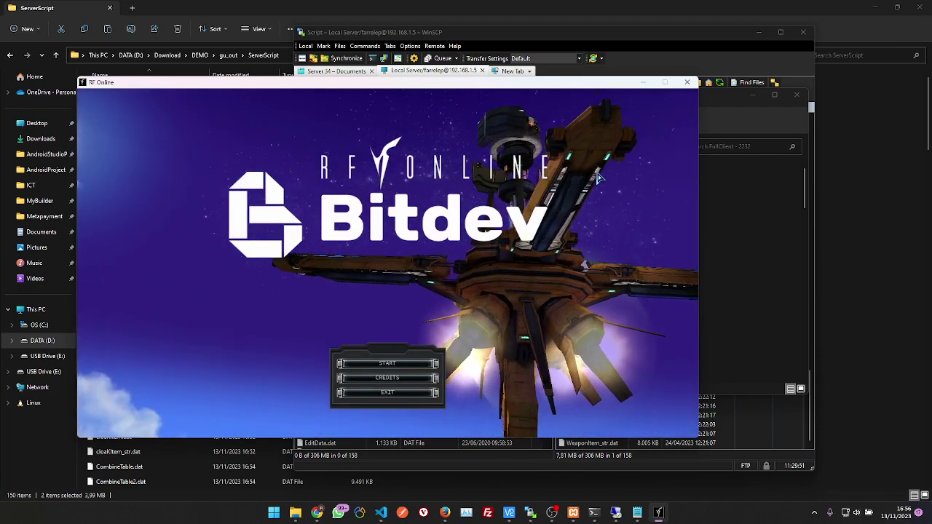
Enter the game with the existing level 80 character, close the open game windows and switch to keyboard mode
click(388, 364)
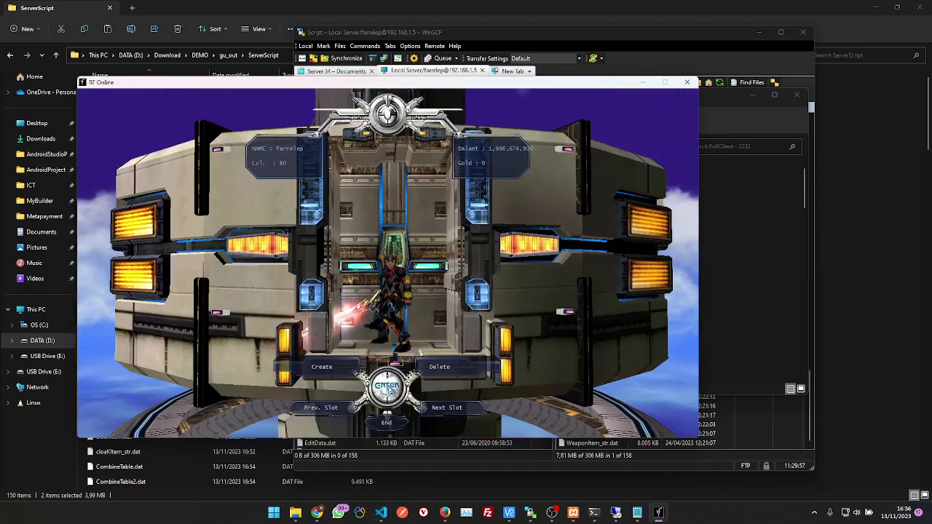
click(388, 389)
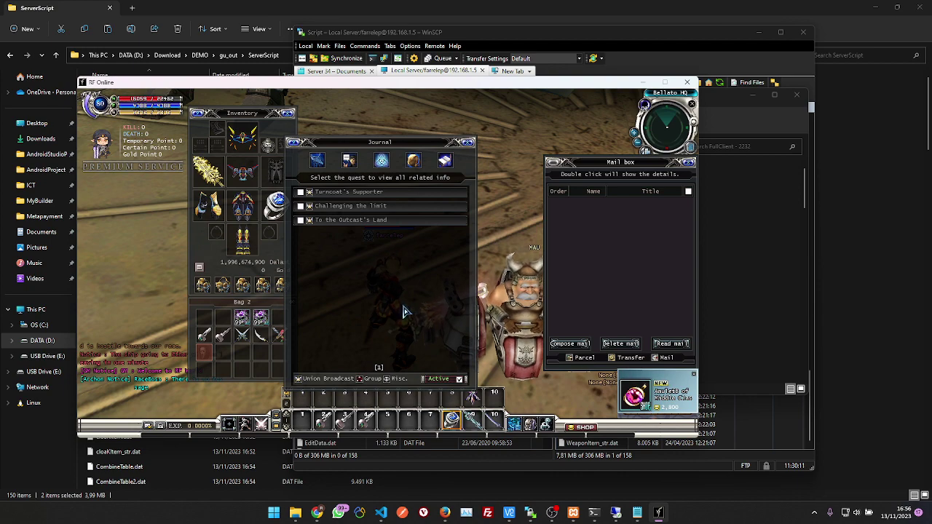
key(Escape)
key(Escape)
key(Escape)
key(Scroll_Lock)
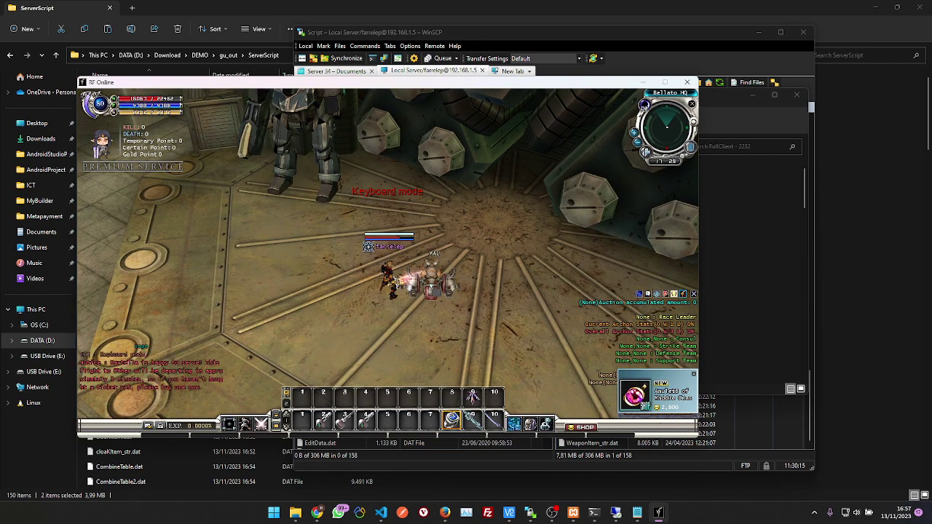
Open the MAU vendor's trade window, inspect the Nomad item, and purchase it
key(space)
click(276, 246)
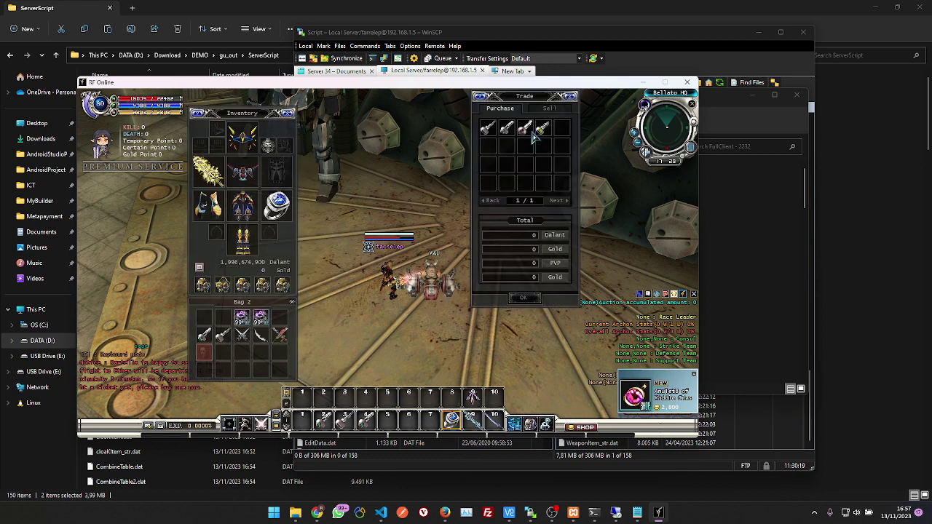
mouse_move(533, 137)
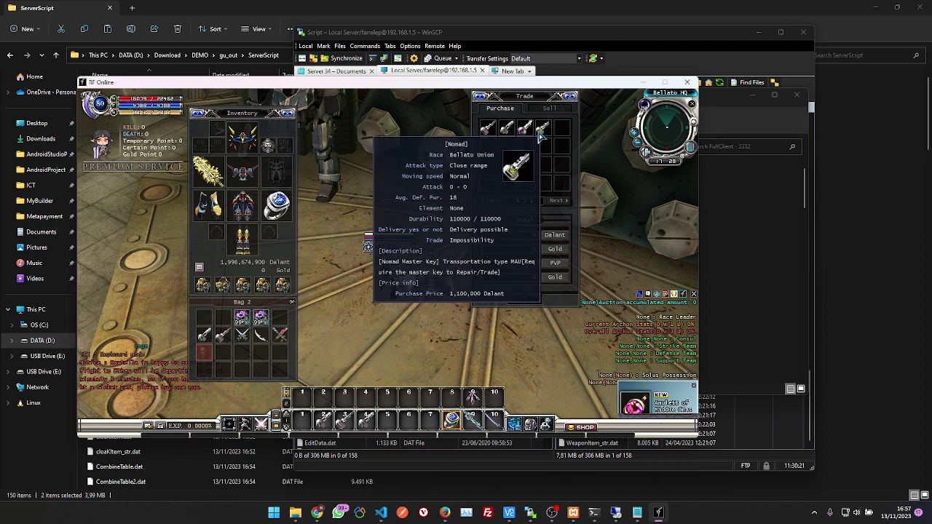
click(529, 135)
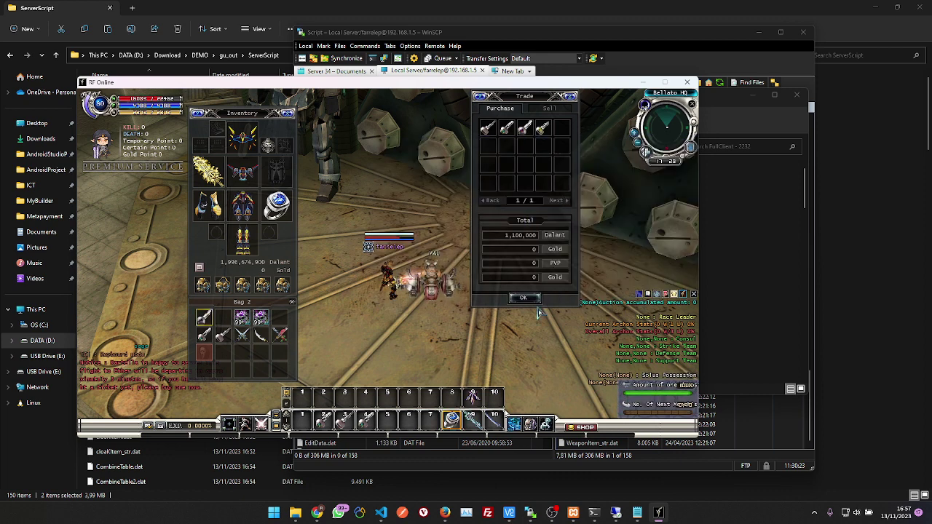
click(518, 298)
click(425, 288)
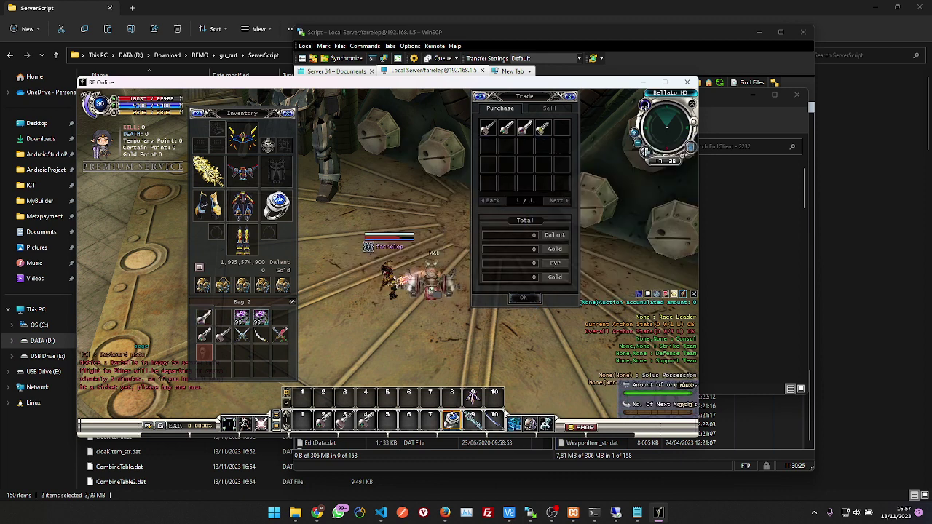
Sell the first item in Bag 2 to the MAU vendor and dismiss the sale confirmation
click(550, 110)
click(204, 318)
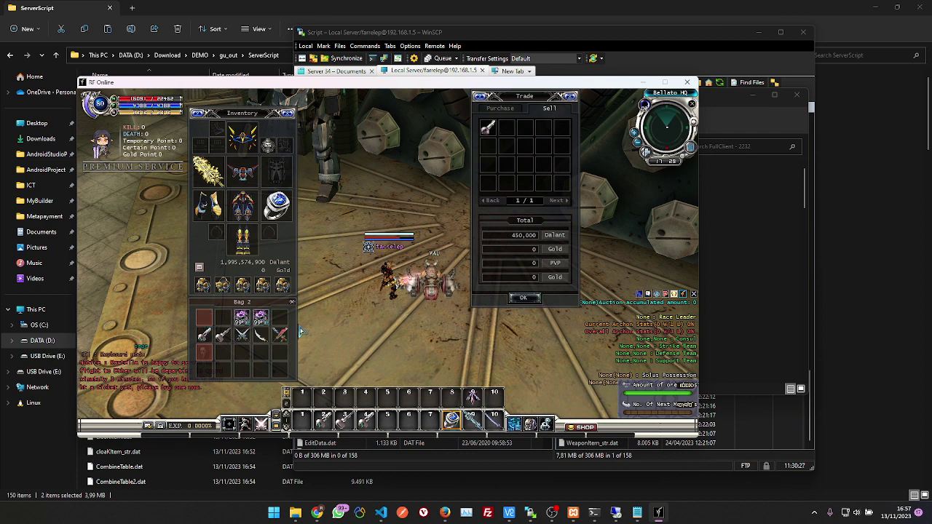
click(523, 298)
click(425, 288)
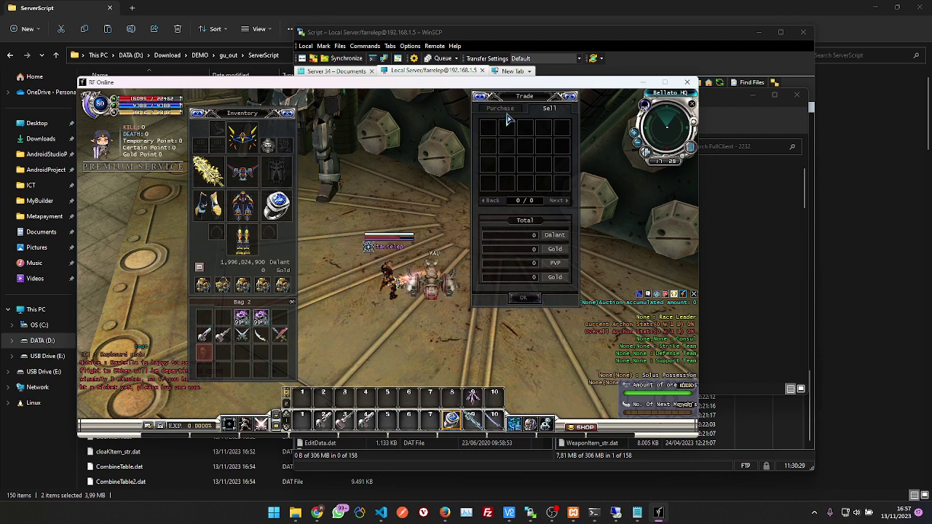
Purchase one Nomad from the MAU vendor again and dismiss the purchase confirmation
click(503, 109)
click(544, 127)
click(525, 297)
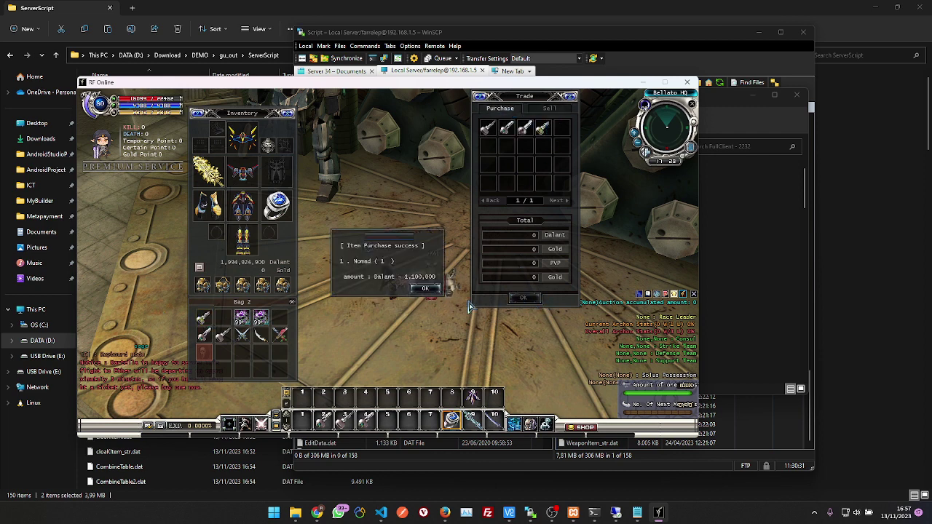
click(427, 288)
Inspect the purchased Nomad in Bag 2, request its delivery, and decline the delivery fee
mouse_move(204, 327)
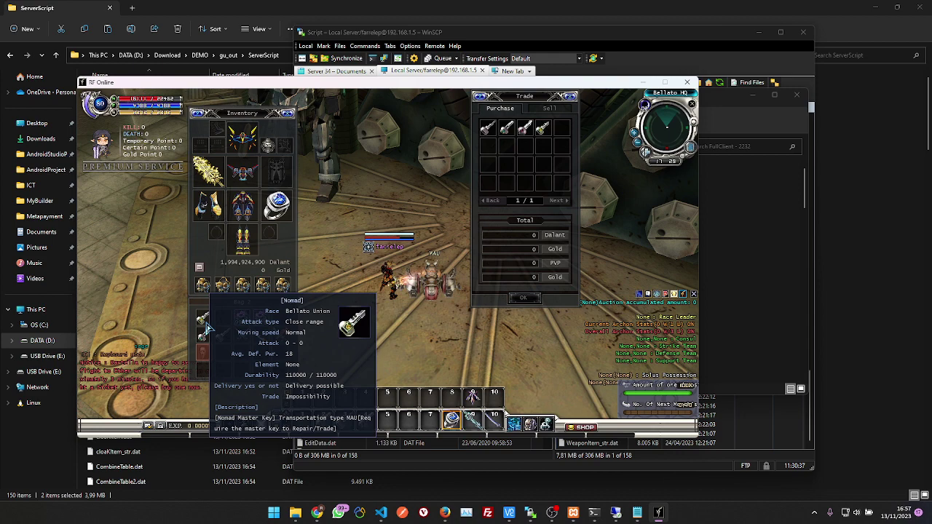
right_click(206, 329)
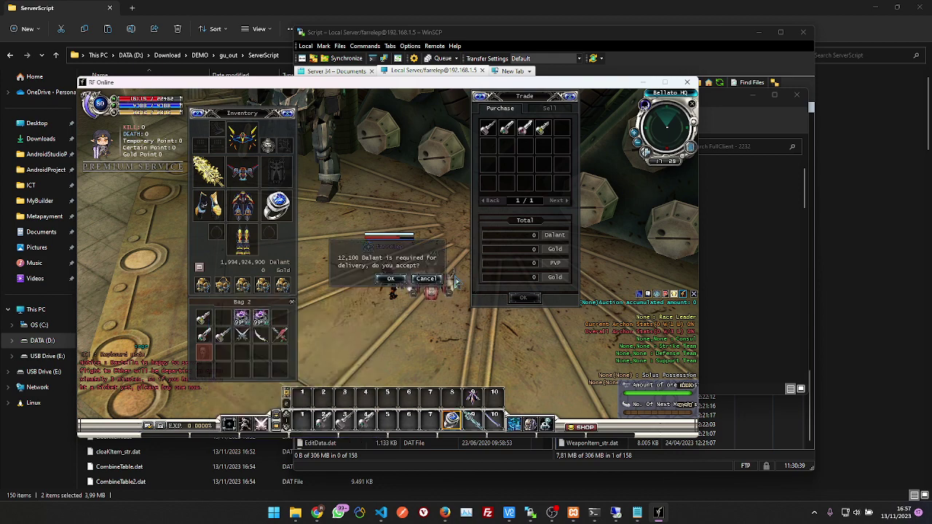
click(427, 279)
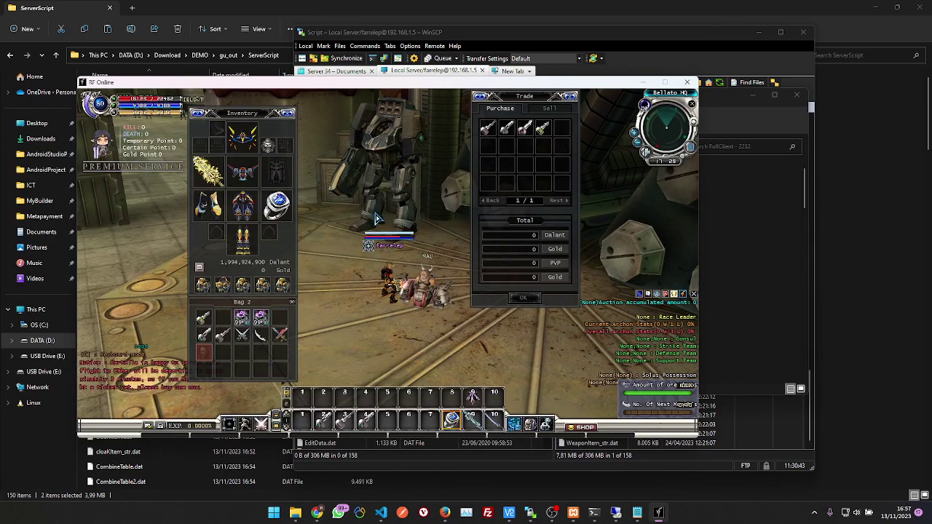
mouse_move(204, 318)
click(553, 513)
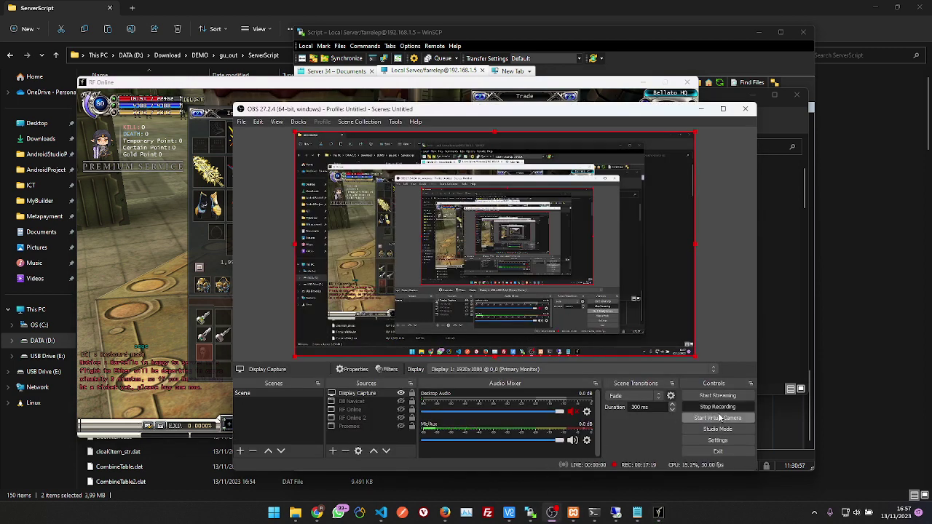